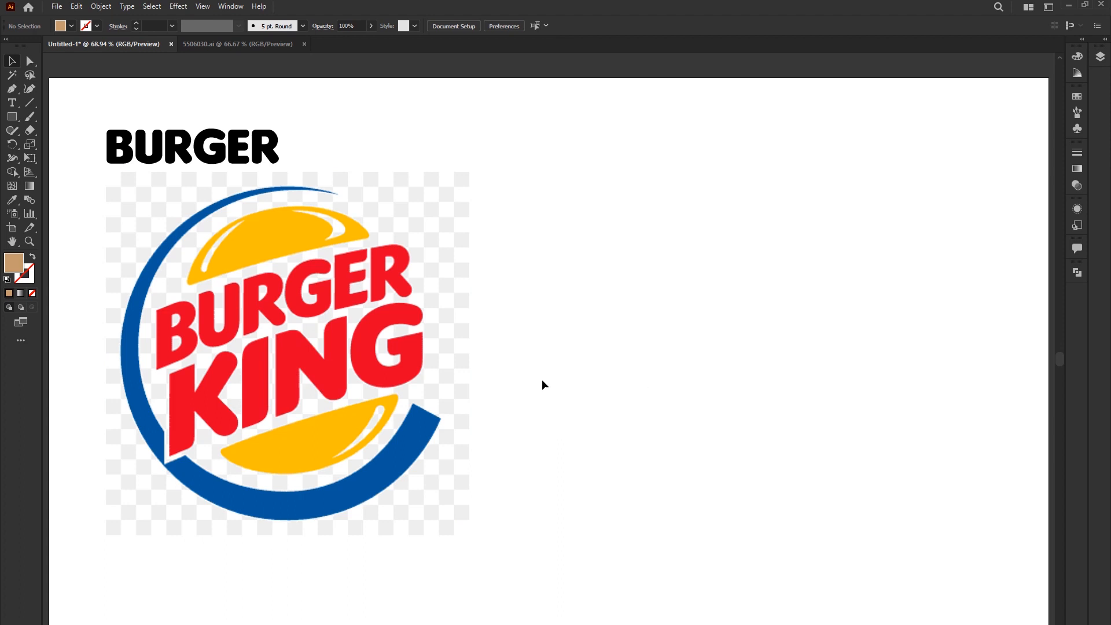
- Delete the linked Burger King logo image from the artboard
click(443, 375)
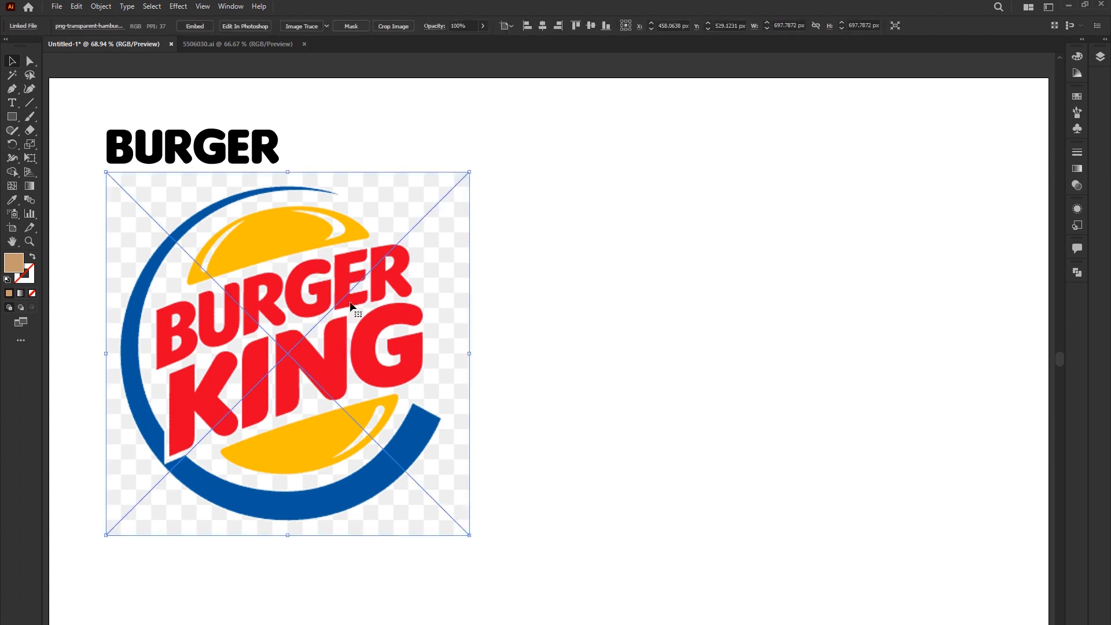
click(712, 349)
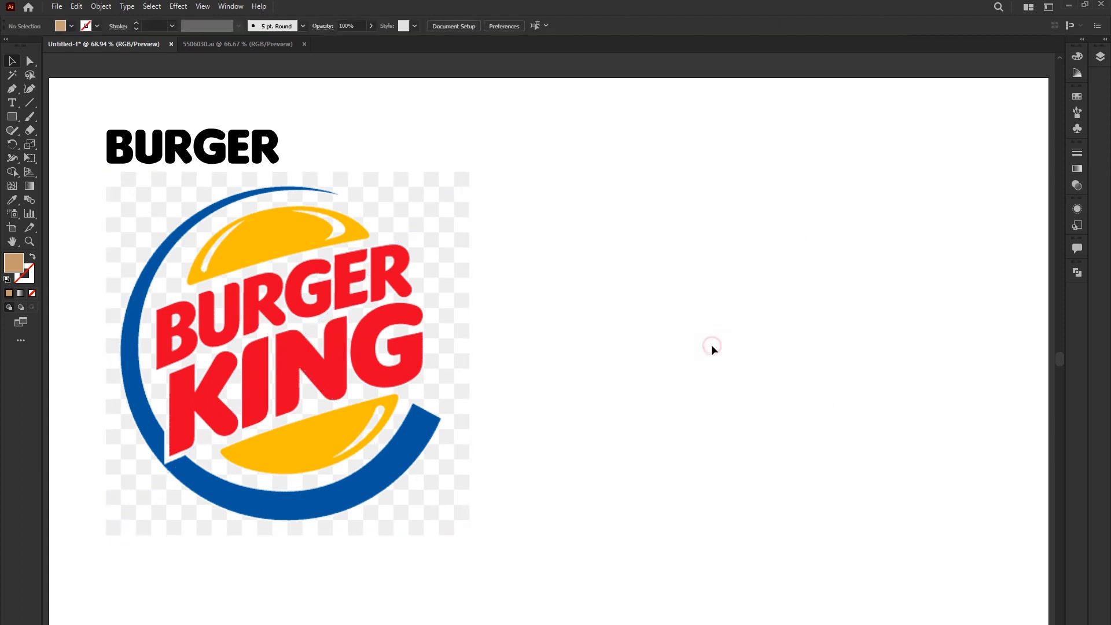
click(244, 259)
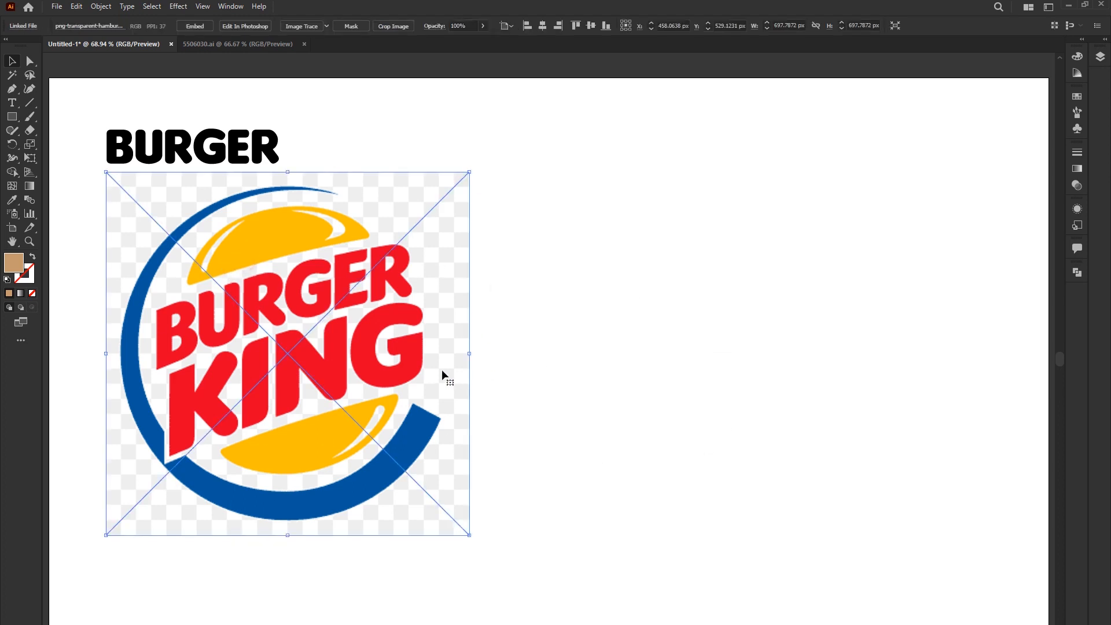
key(Delete)
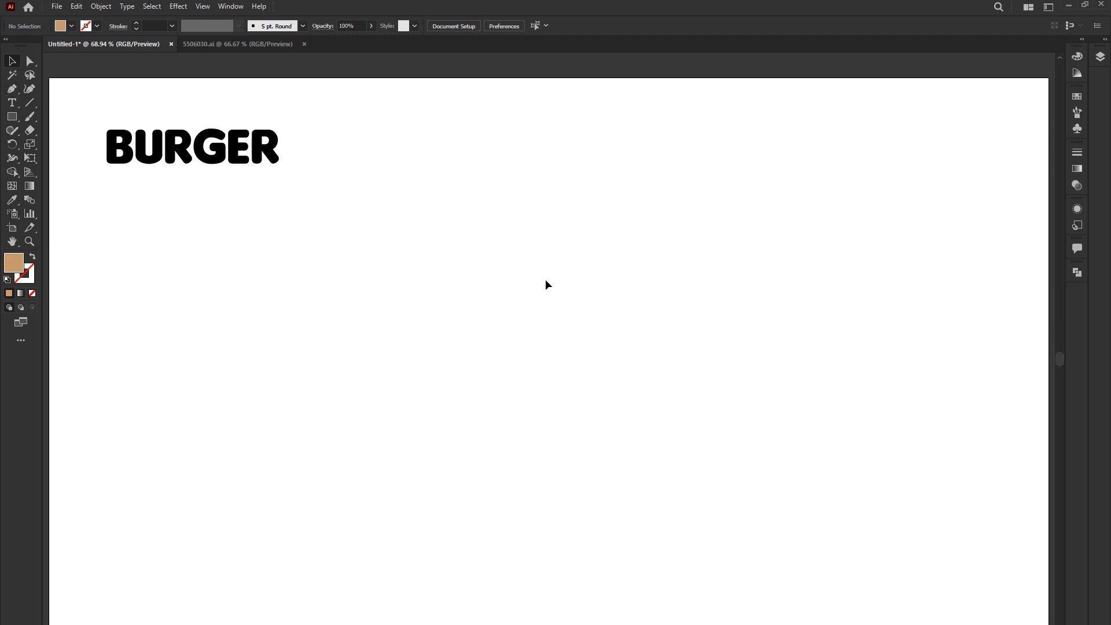
- Place the Burger King logo PNG from the Desktop folder as a linked template image
click(1101, 57)
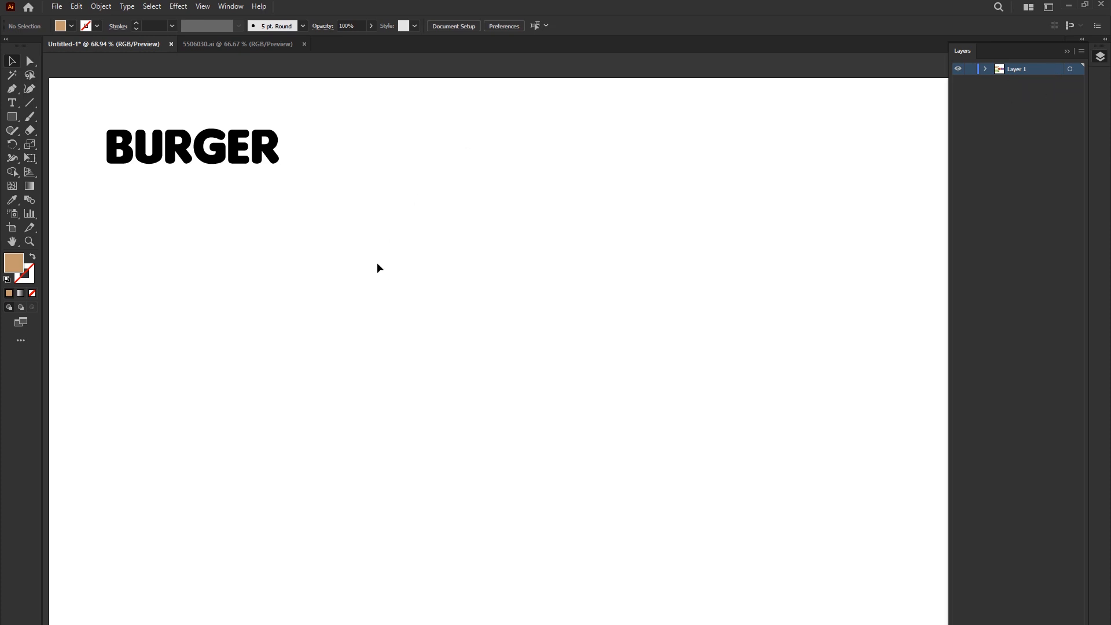
click(57, 6)
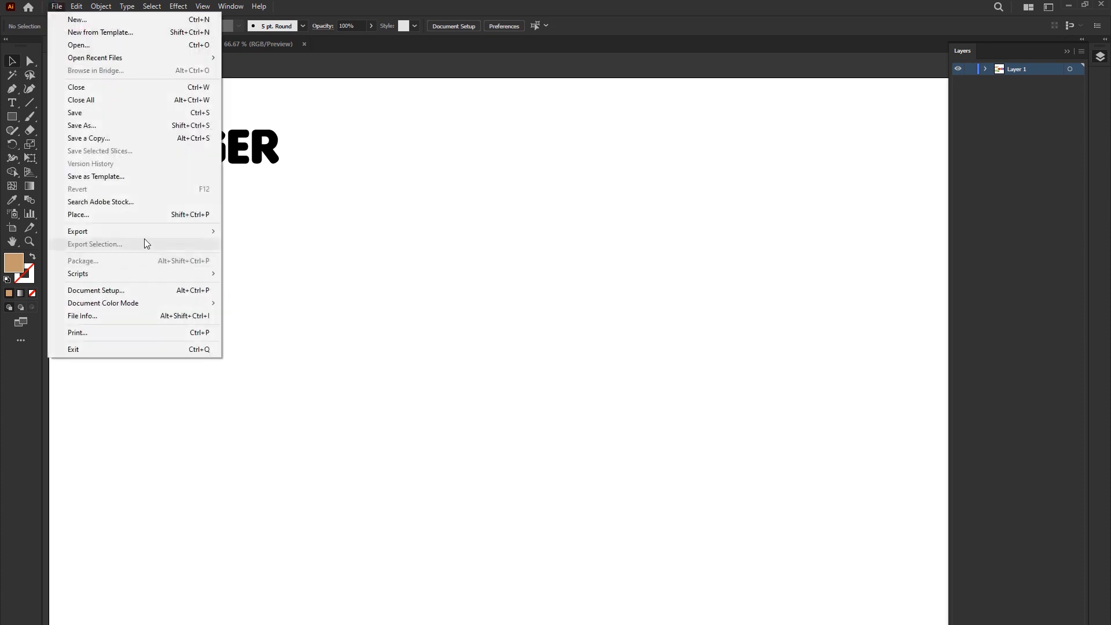
click(94, 215)
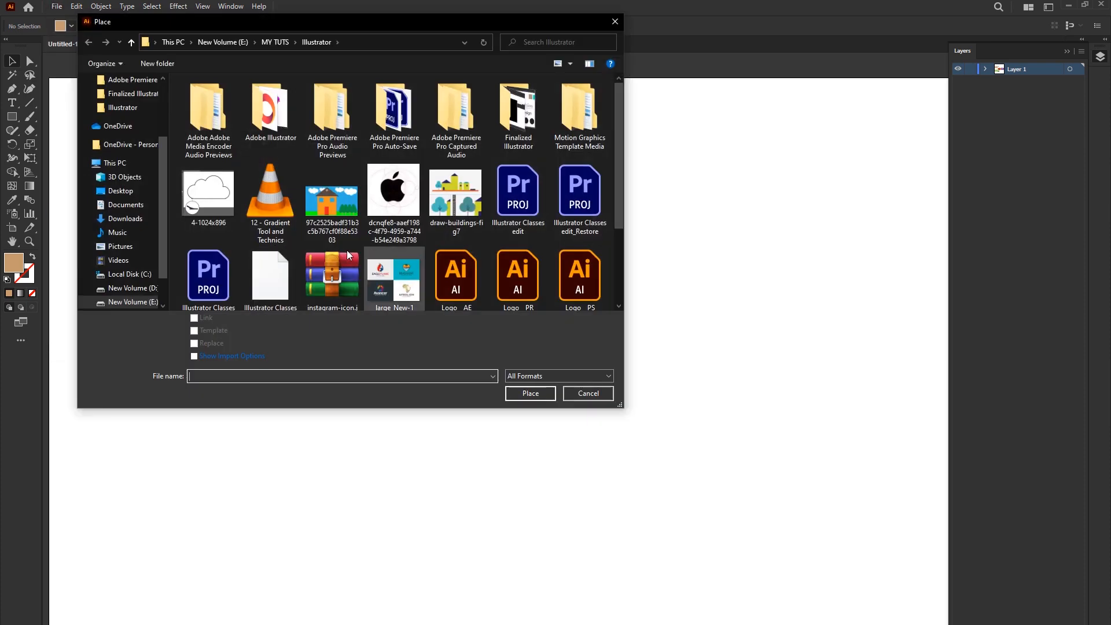
drag(331, 30, 399, 53)
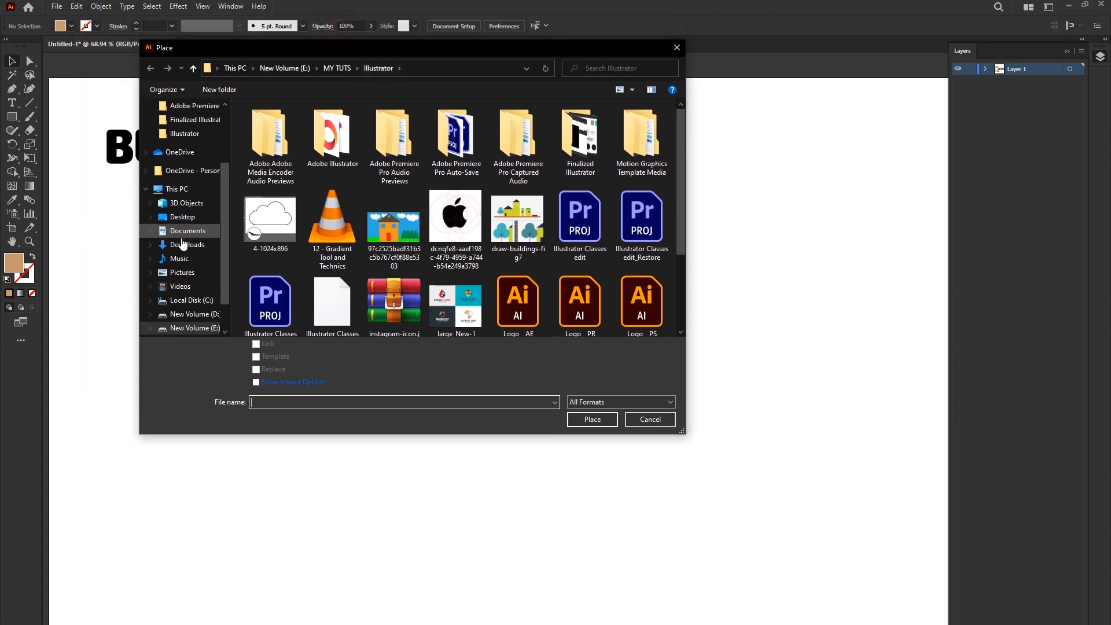
click(179, 217)
click(387, 131)
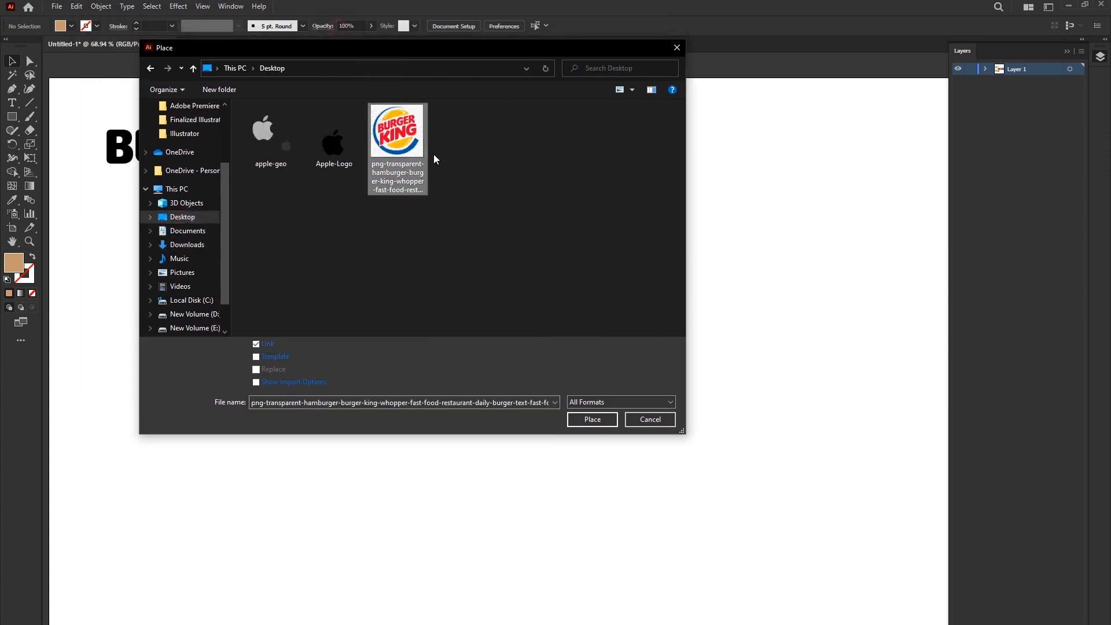
click(256, 357)
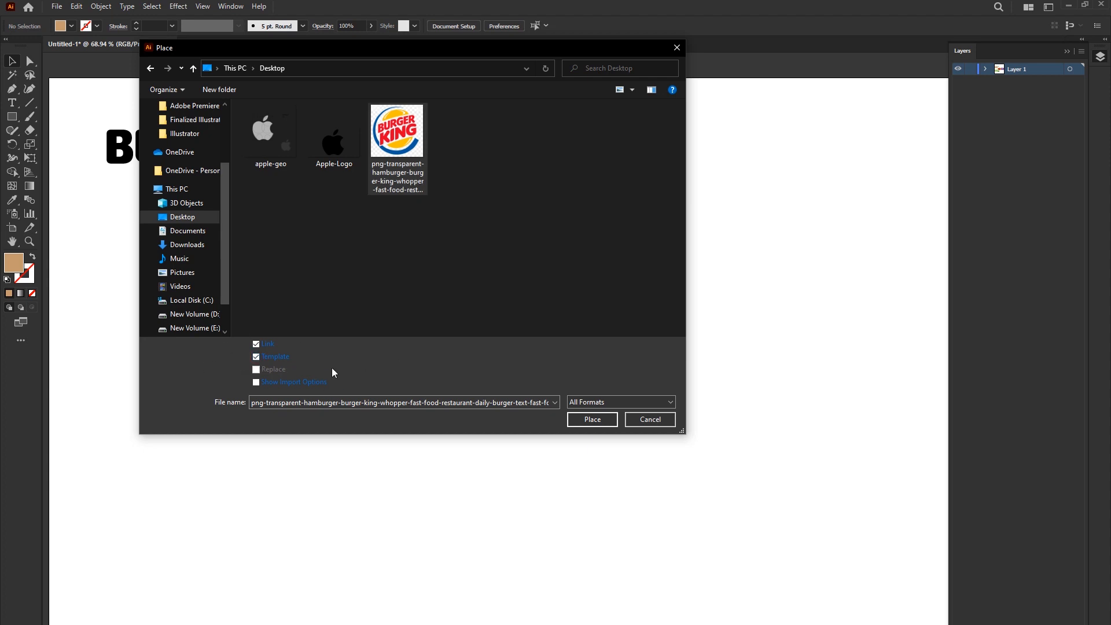
click(588, 419)
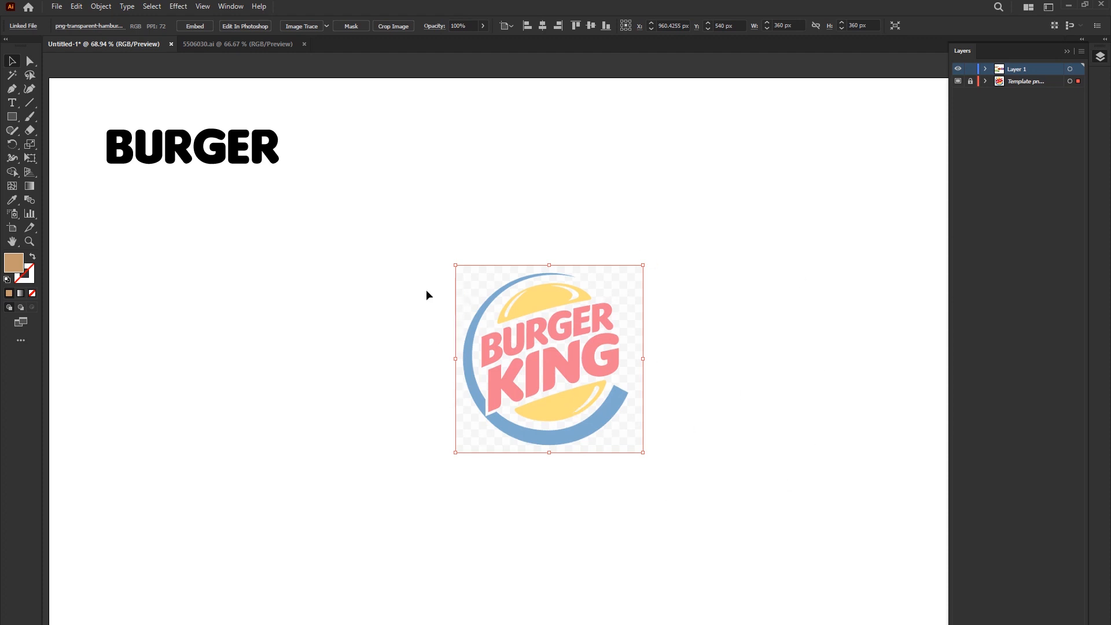
click(408, 282)
- Unlock the template layer, enlarge the logo image to about 619 px square, and lock the layer again
drag(549, 444, 610, 515)
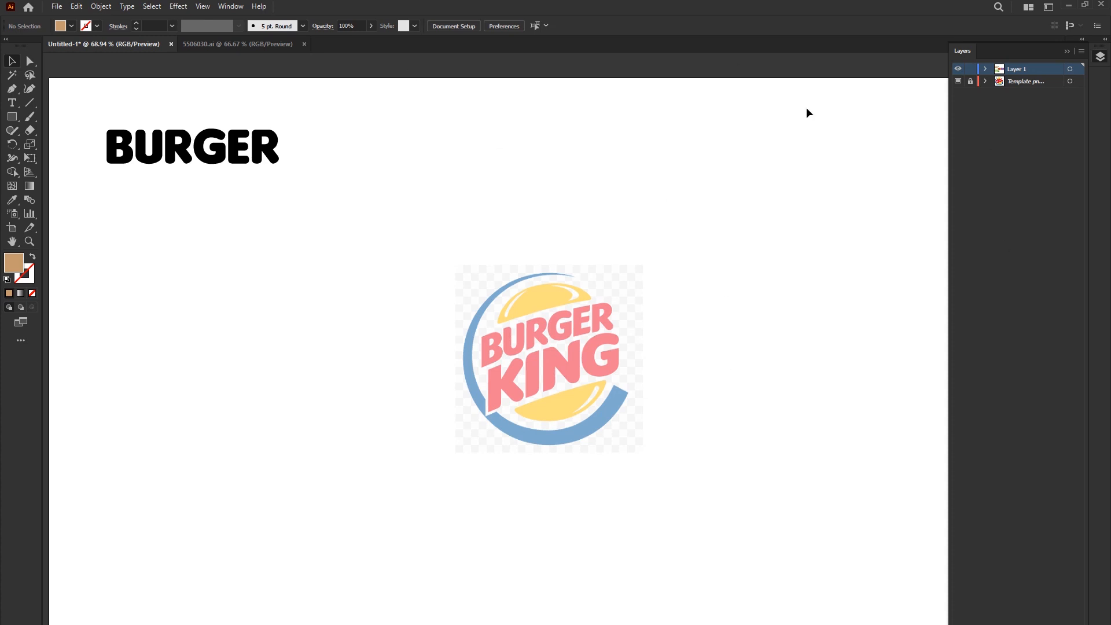
click(970, 81)
click(557, 352)
drag(643, 454, 710, 519)
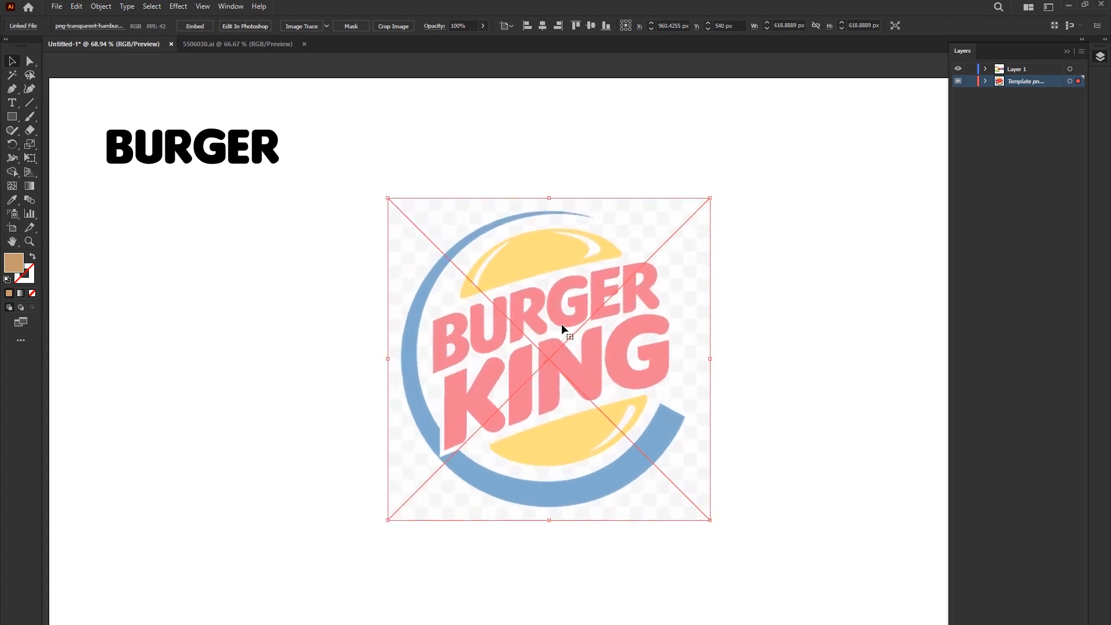
click(967, 81)
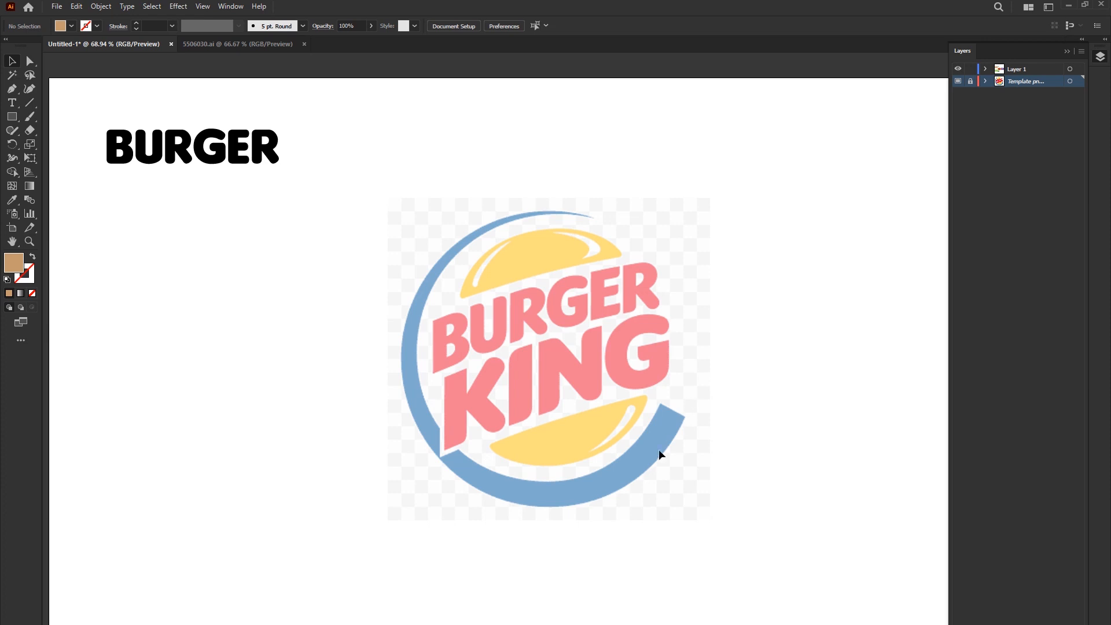
- Activate the Ellipse tool and rename Layer 1 to Burger King Logo
click(11, 116)
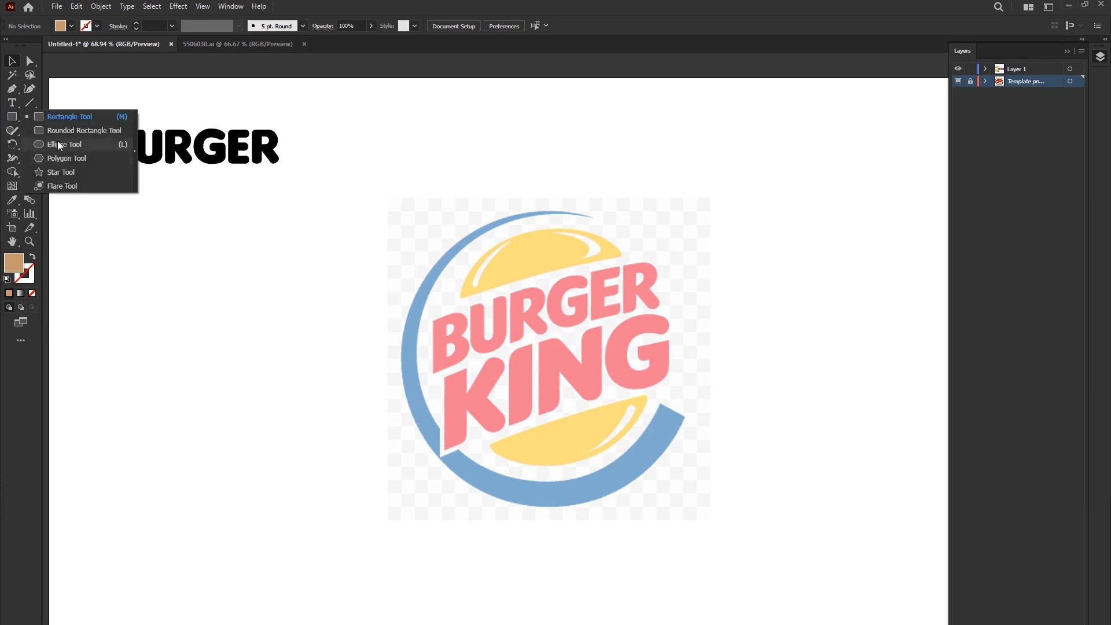
click(59, 144)
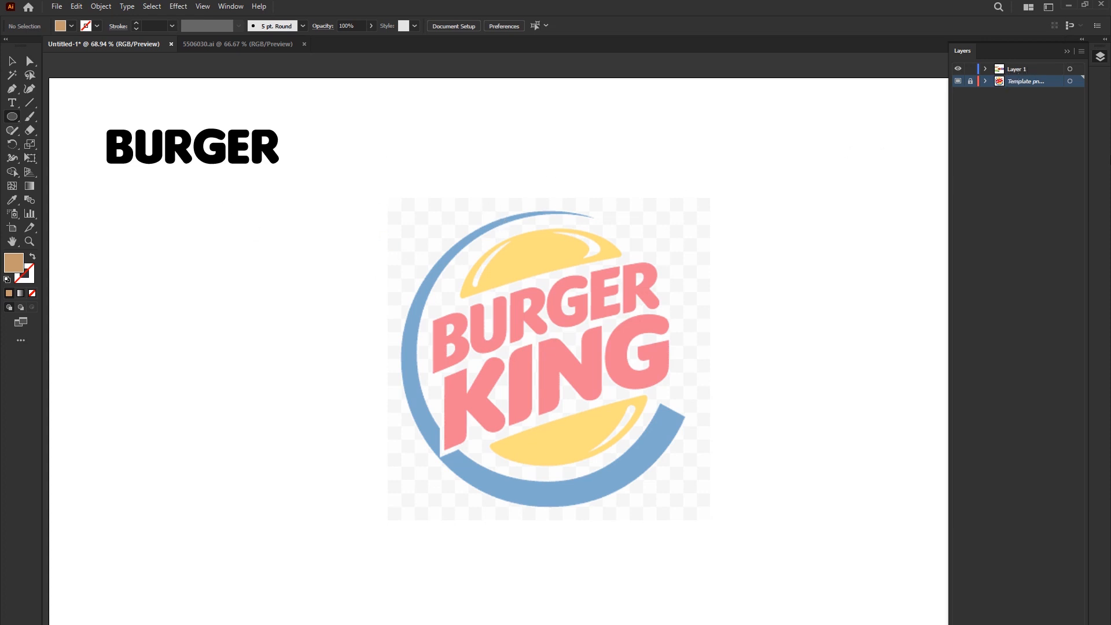
click(1028, 70)
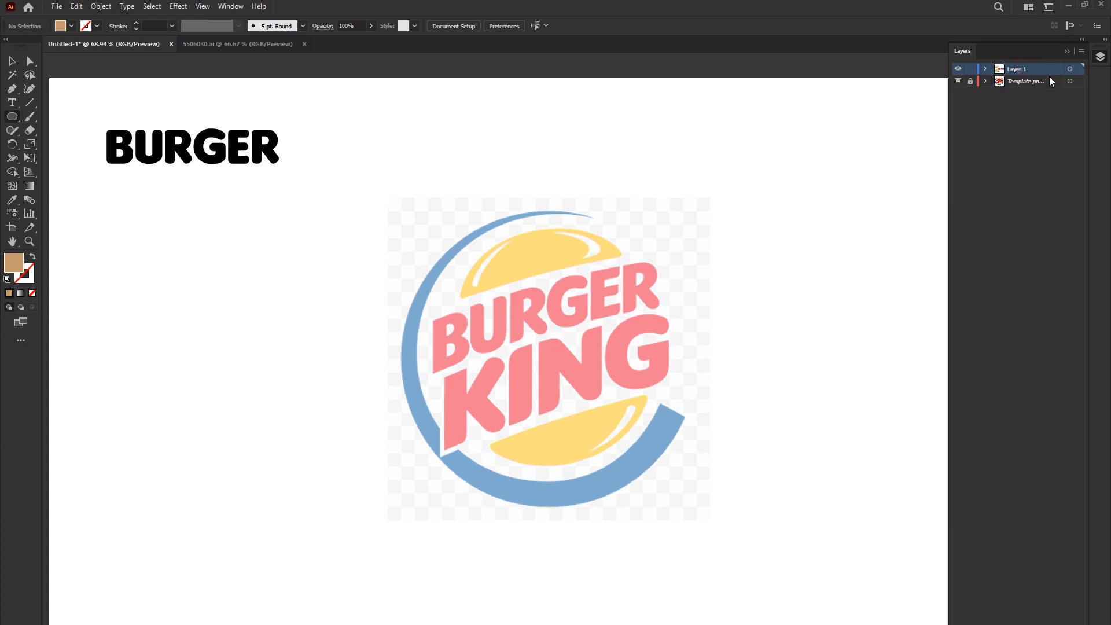
double_click(1013, 69)
text(Bu)
text(rger King Logo)
key(Return)
- Draw an unfilled, stroked circle about 573 px wide around the outer edge of the logo's blue ring
drag(554, 354, 707, 478)
key(v)
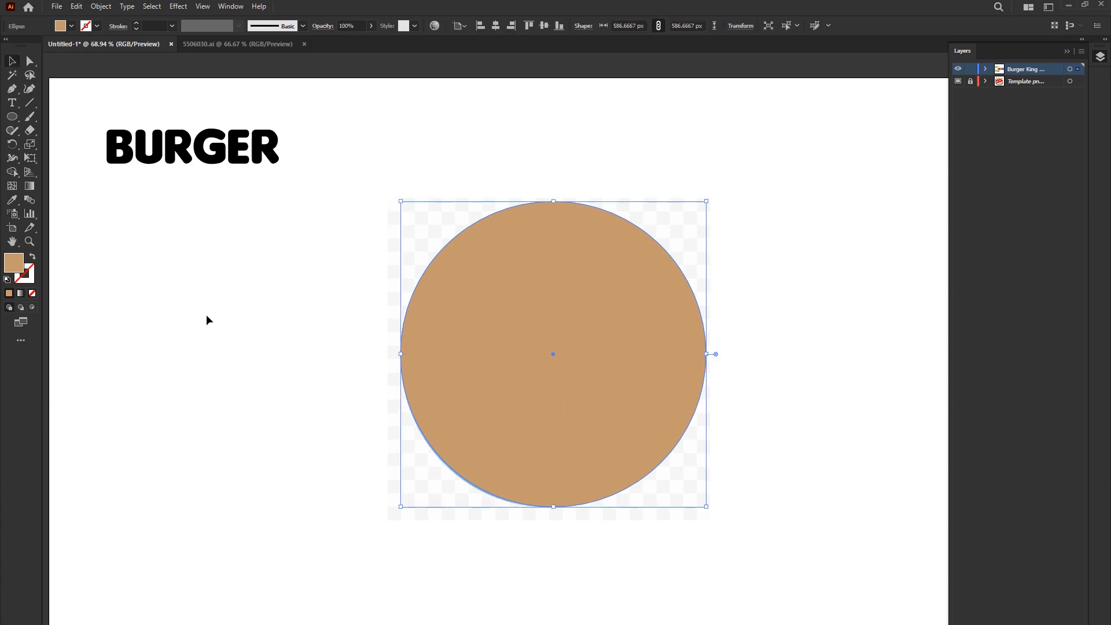
click(33, 257)
drag(707, 201, 700, 209)
drag(549, 207, 547, 211)
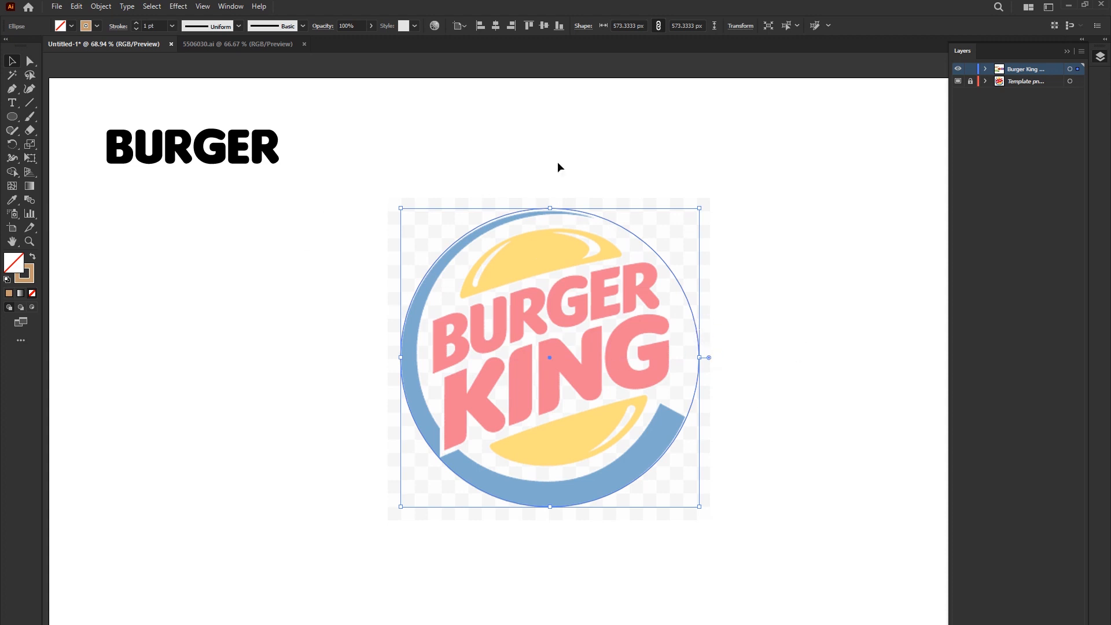
- Paste a copy of the outer circle in place and scale it down to about 541 px
key(a)
key(v)
click(75, 7)
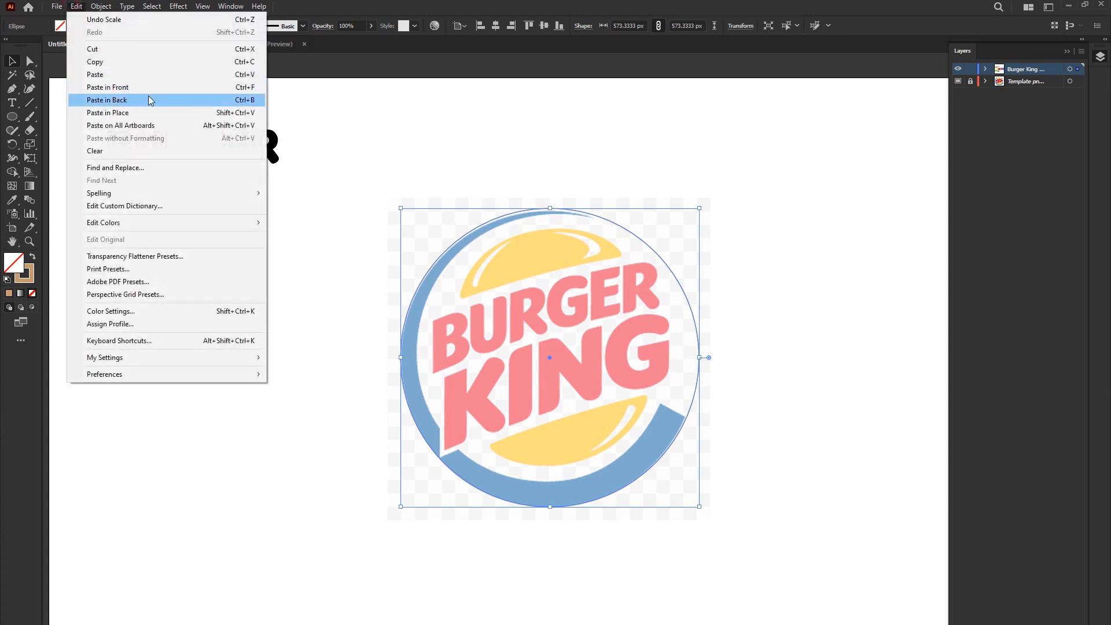
click(502, 5)
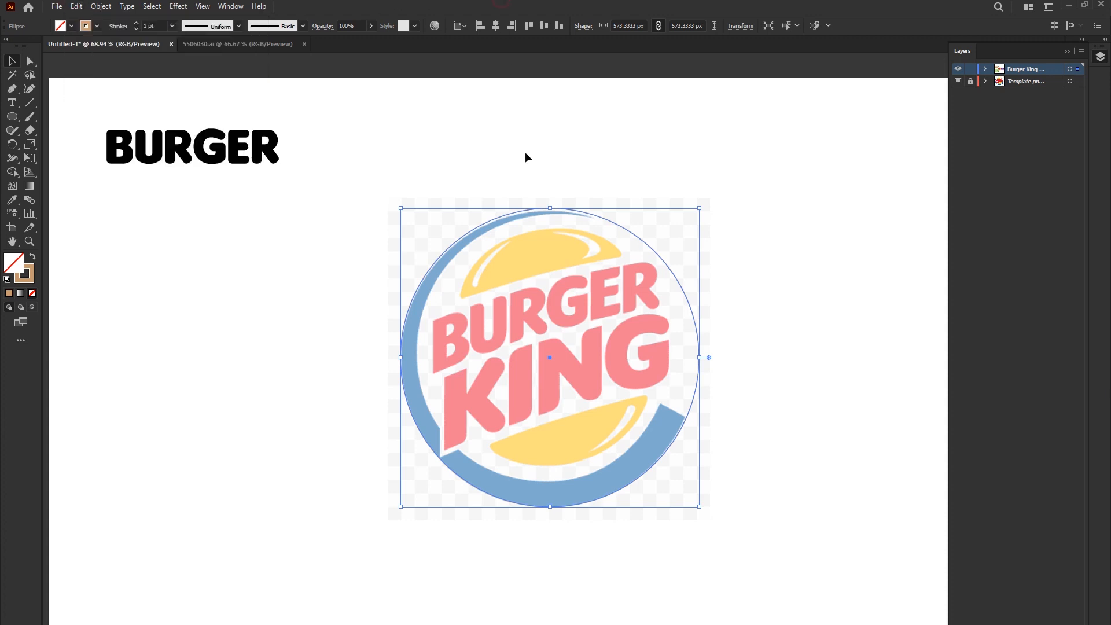
key(a)
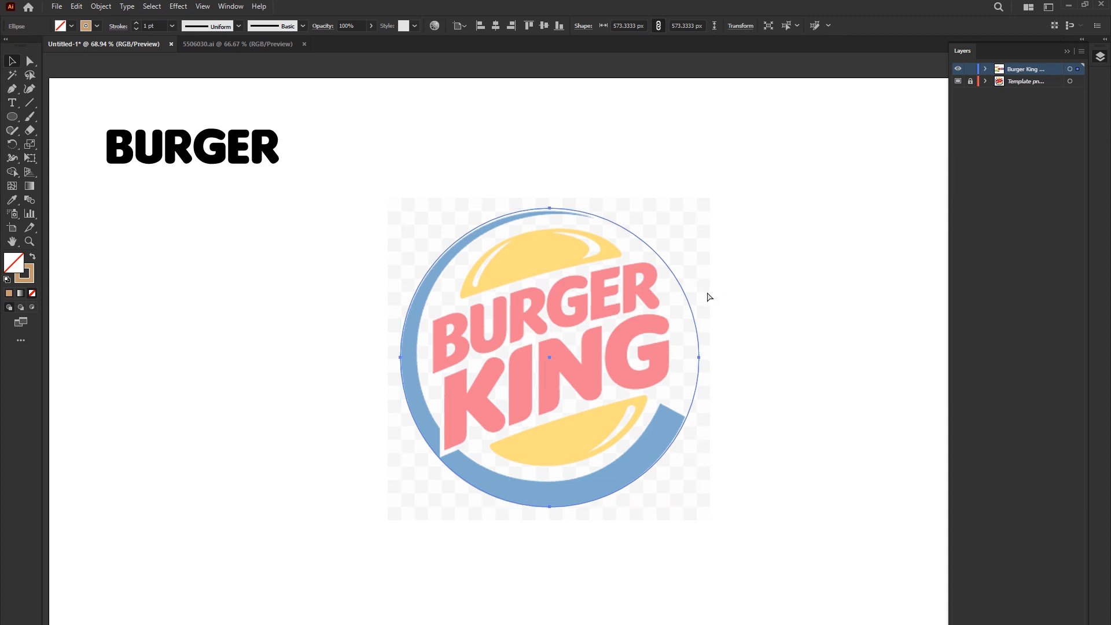
key(v)
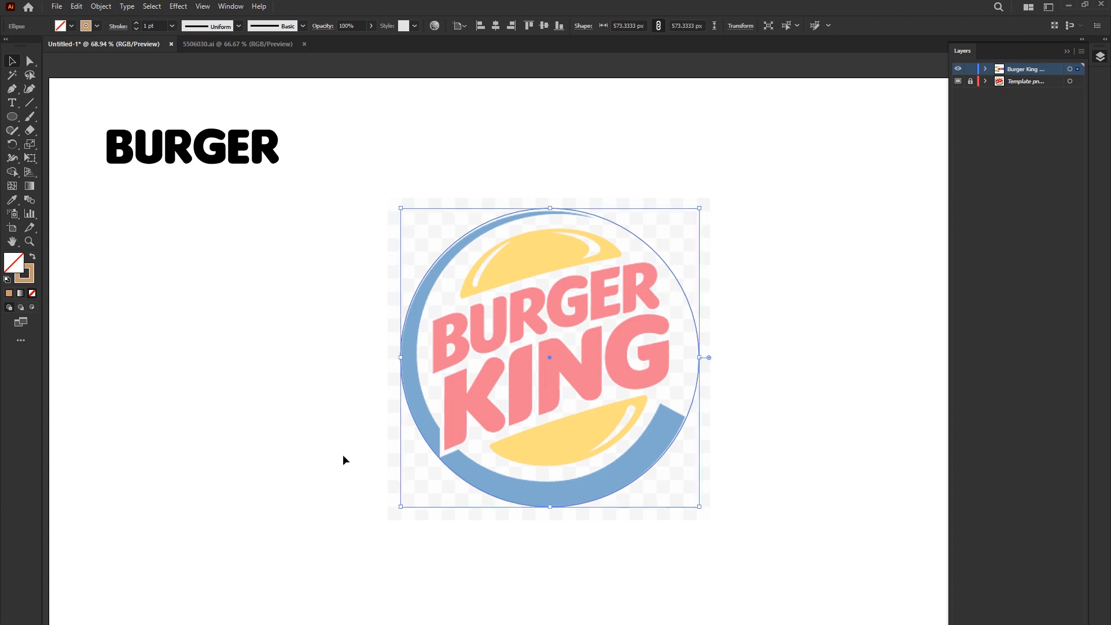
drag(401, 509, 407, 490)
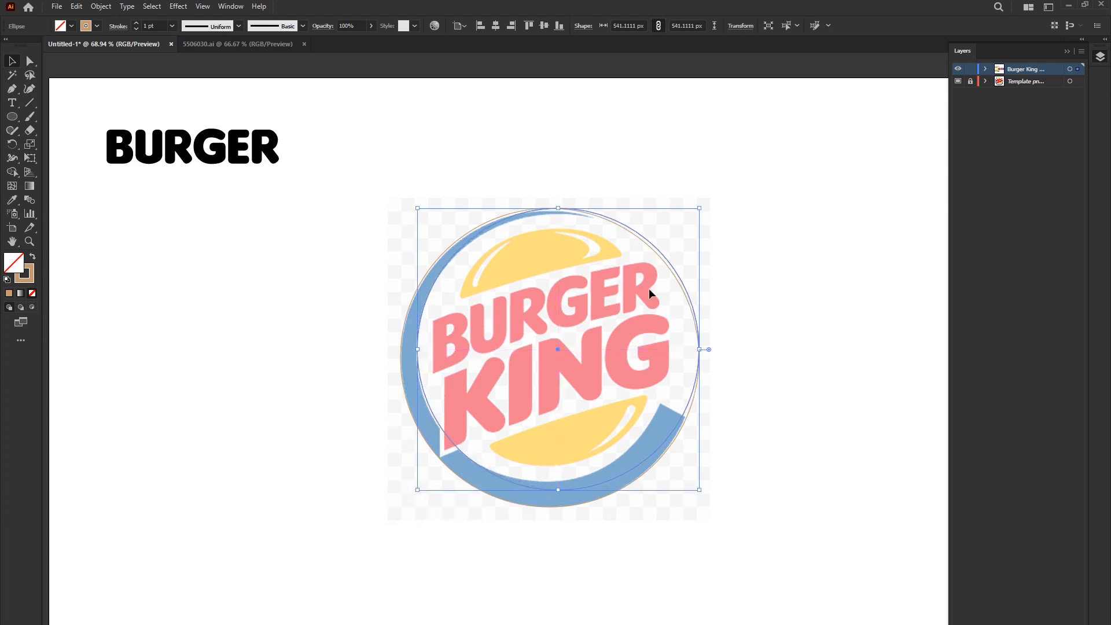
- Resize and stretch the copied circle to match the inner edge of the blue ring
scroll(662, 200, up, 1)
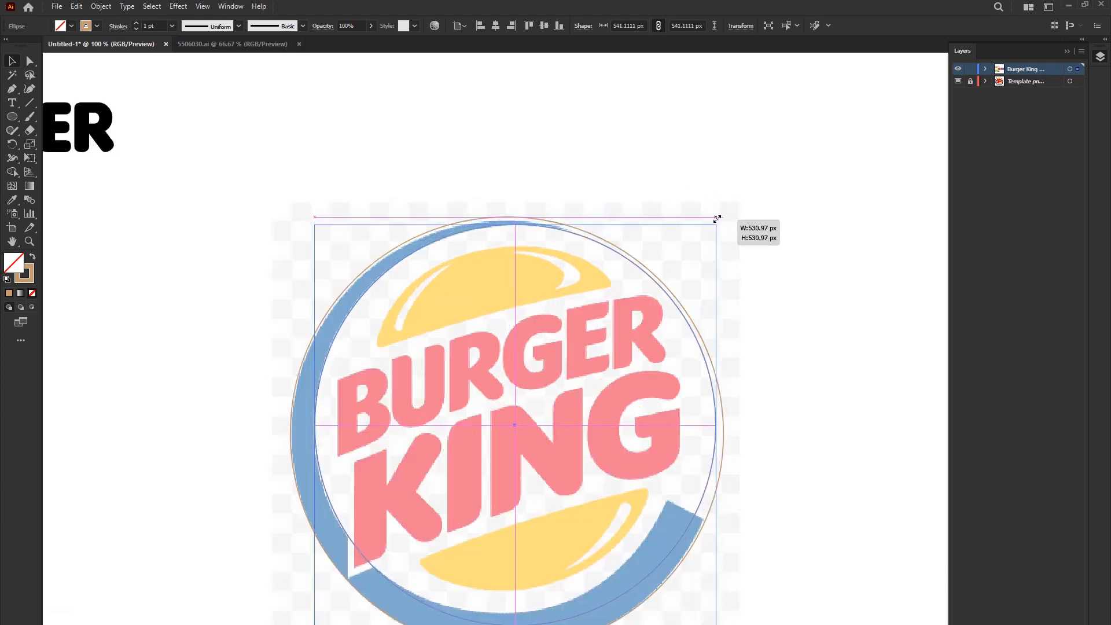
drag(725, 427, 727, 429)
scroll(662, 427, down, 3)
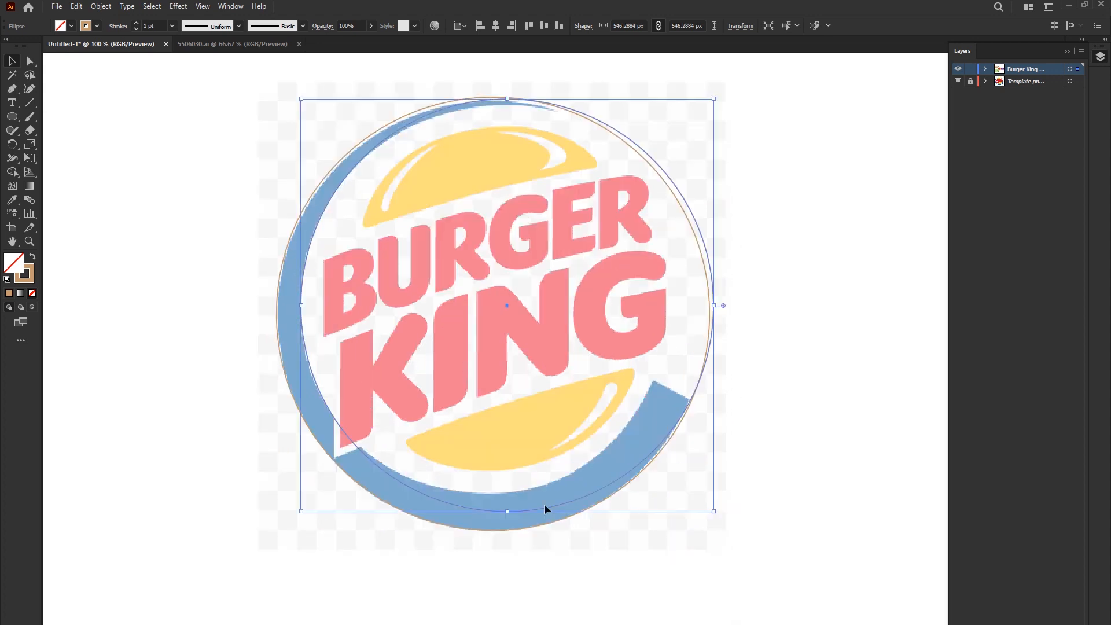
drag(508, 514, 508, 455)
drag(662, 196, 642, 230)
drag(487, 139, 488, 114)
drag(679, 302, 671, 301)
click(762, 331)
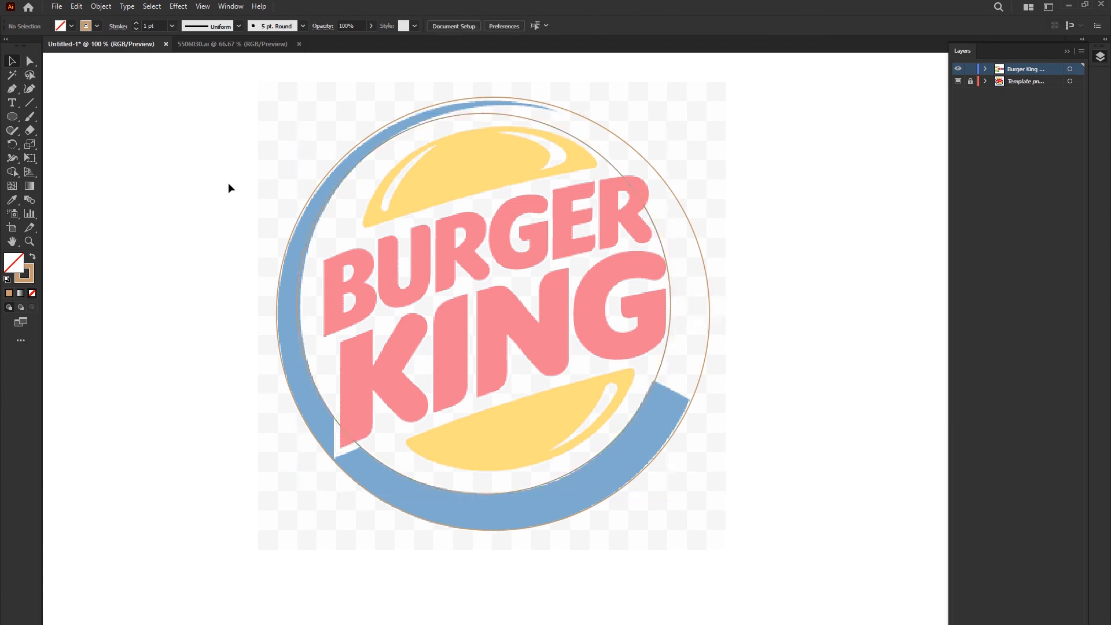
- Draw a straight line about 155 px wide and 69 px high across the blue ring's wide cut end
click(29, 102)
drag(618, 368, 737, 420)
click(12, 61)
key(ctrl+a)
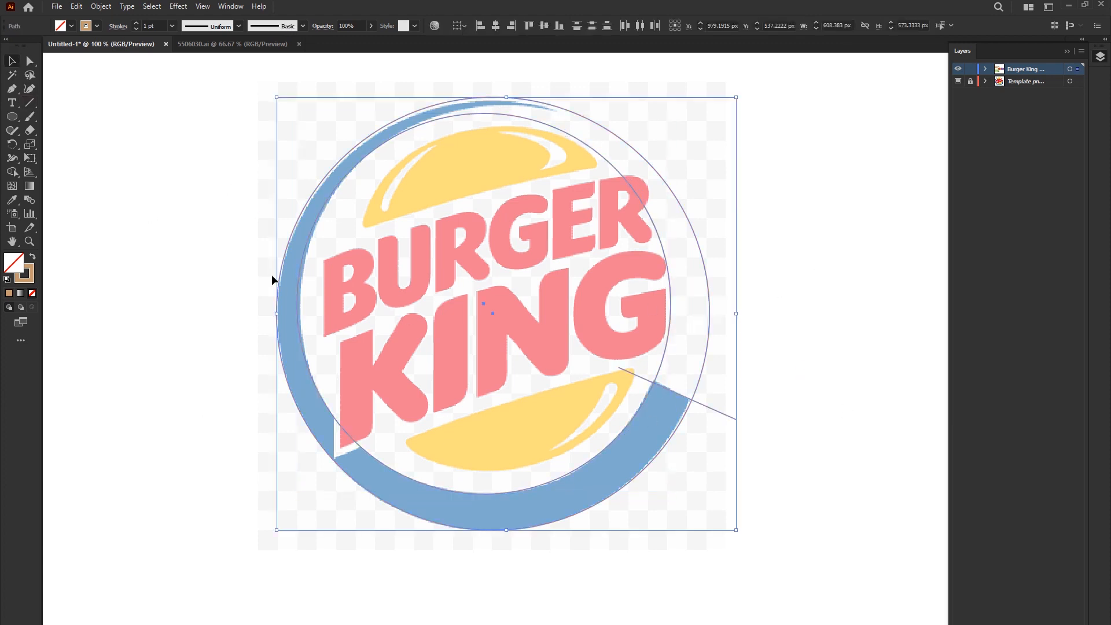
click(838, 240)
click(702, 405)
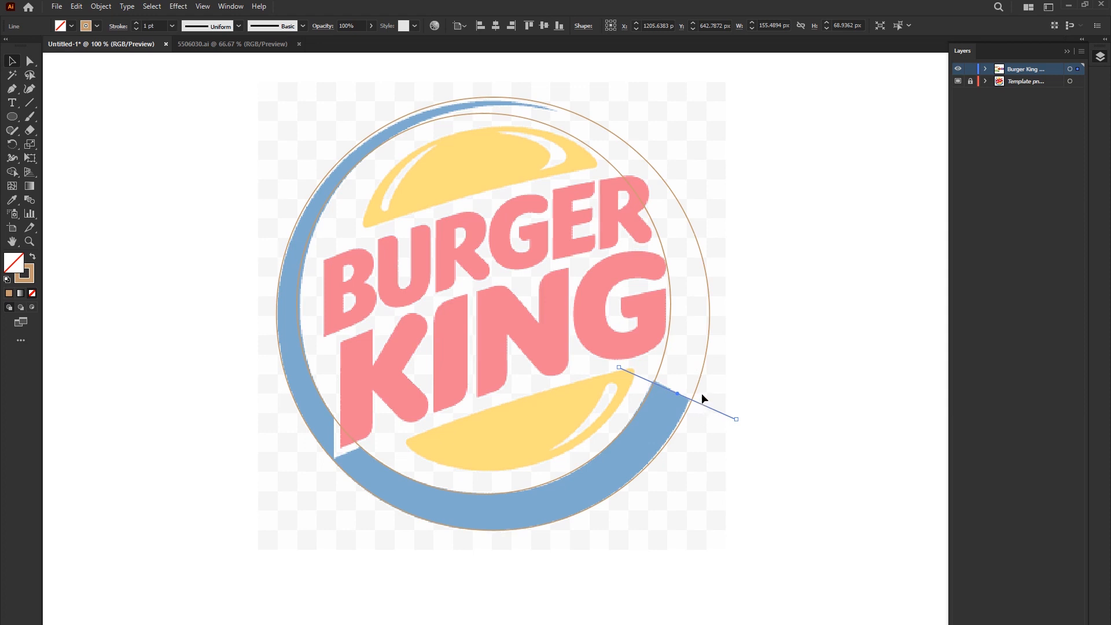
- Add a third ellipse about 559 by 504 px, fitted to the inner edge of the ring's tapered upper end
drag(581, 141, 630, 134)
drag(346, 297, 299, 290)
click(769, 260)
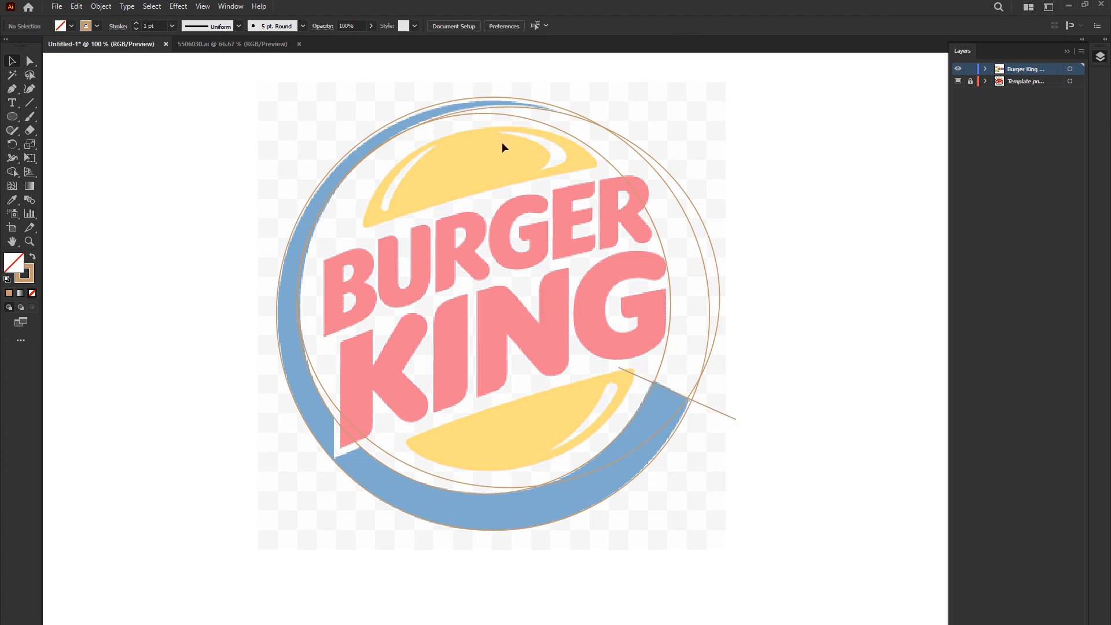
click(512, 115)
drag(521, 115, 557, 109)
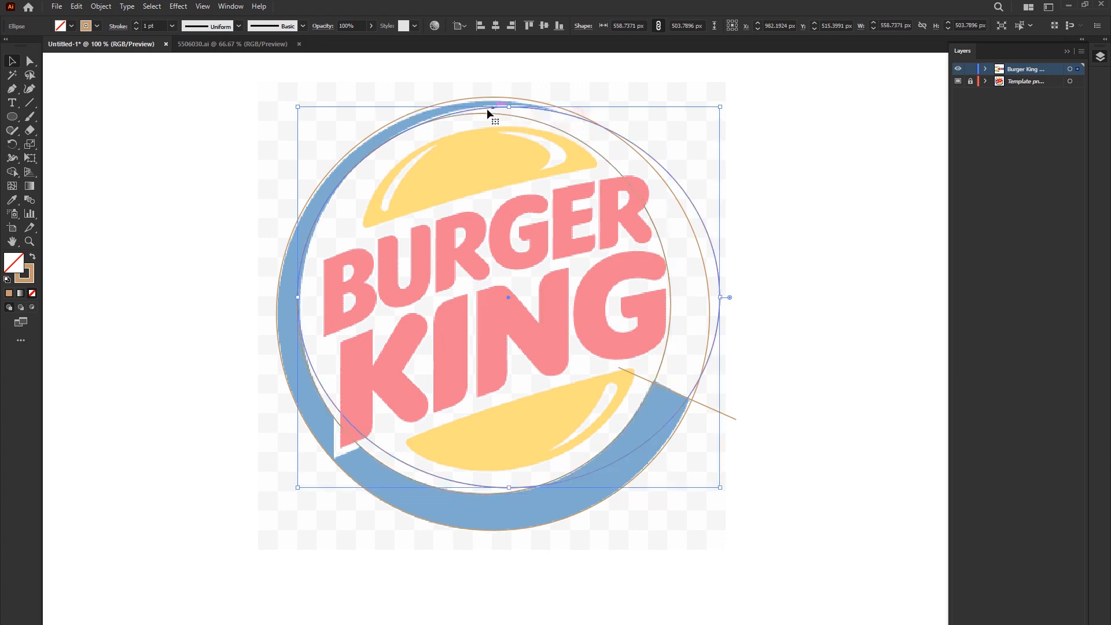
click(343, 130)
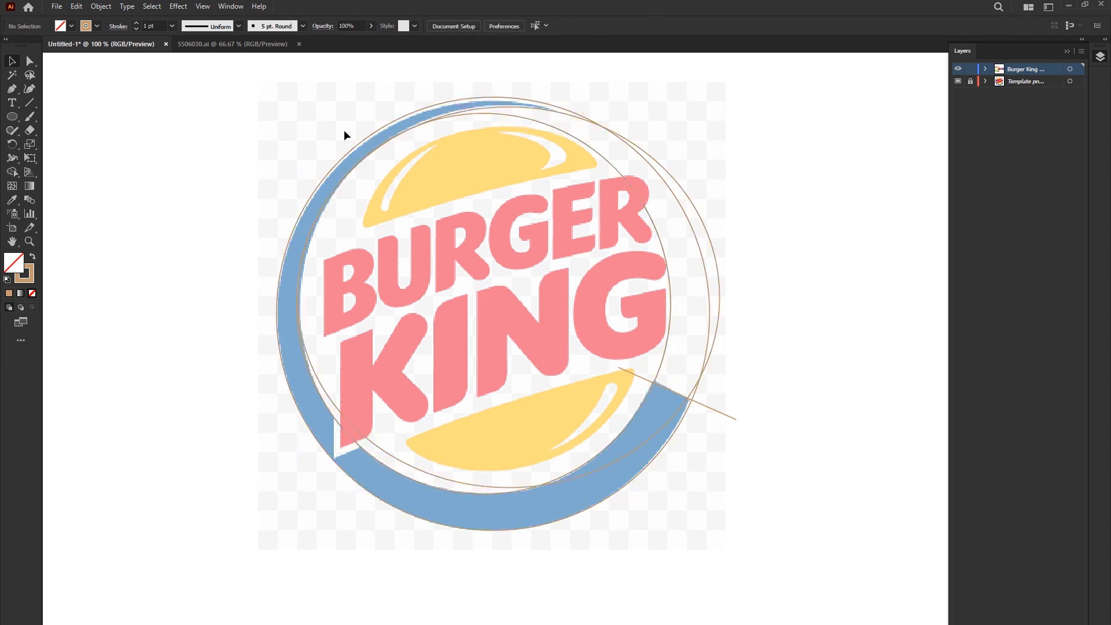
- Hide the template layer and select the three ellipses together with the line
drag(186, 105, 861, 589)
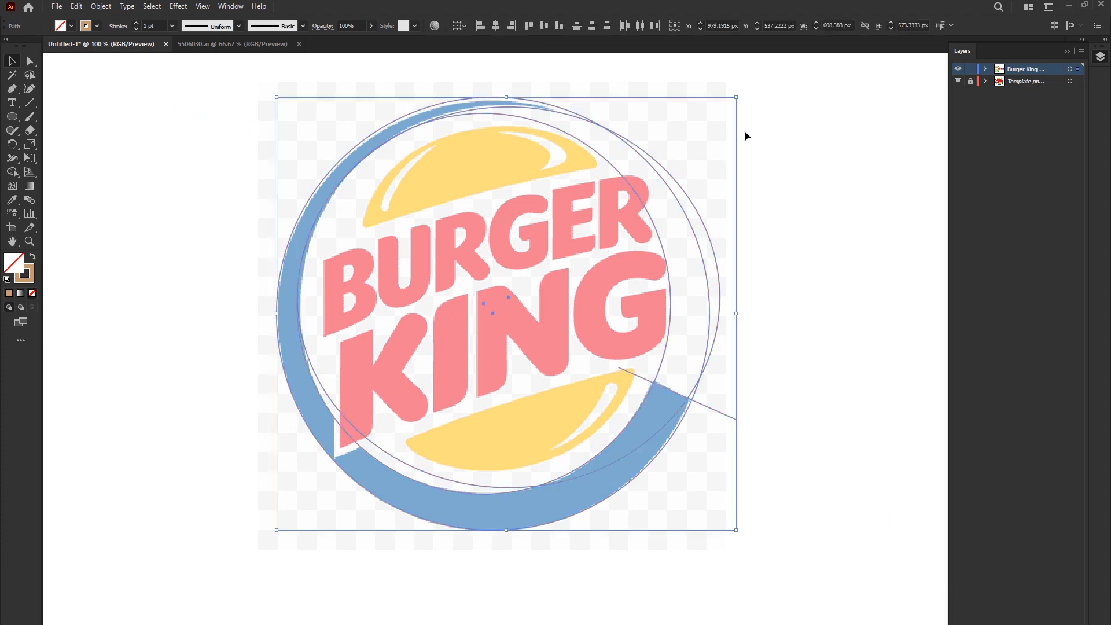
click(958, 81)
click(169, 223)
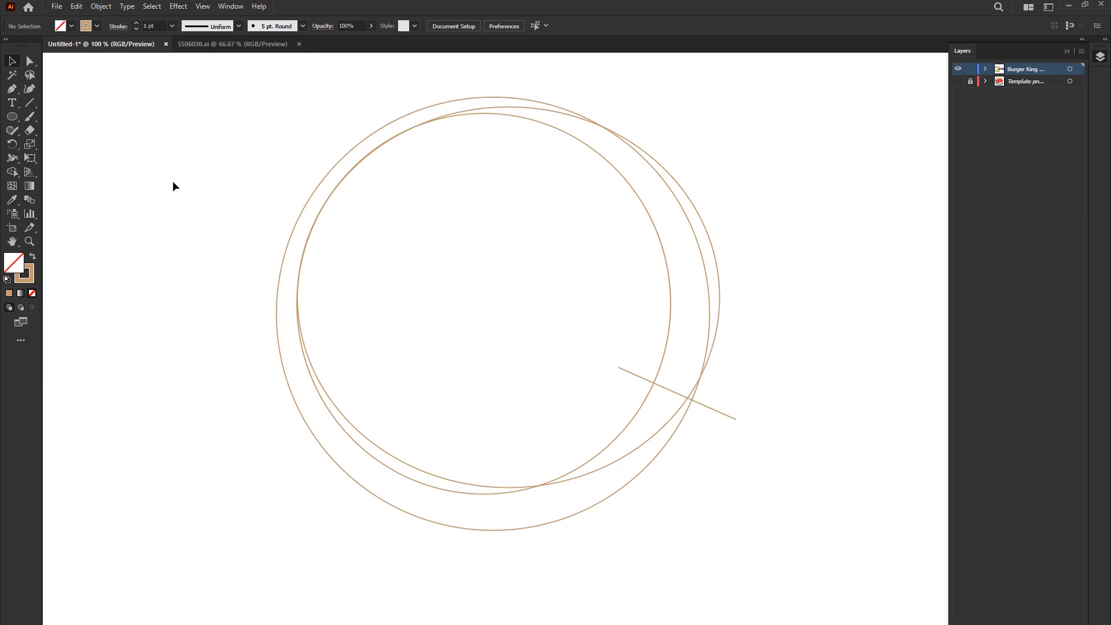
drag(186, 84, 811, 552)
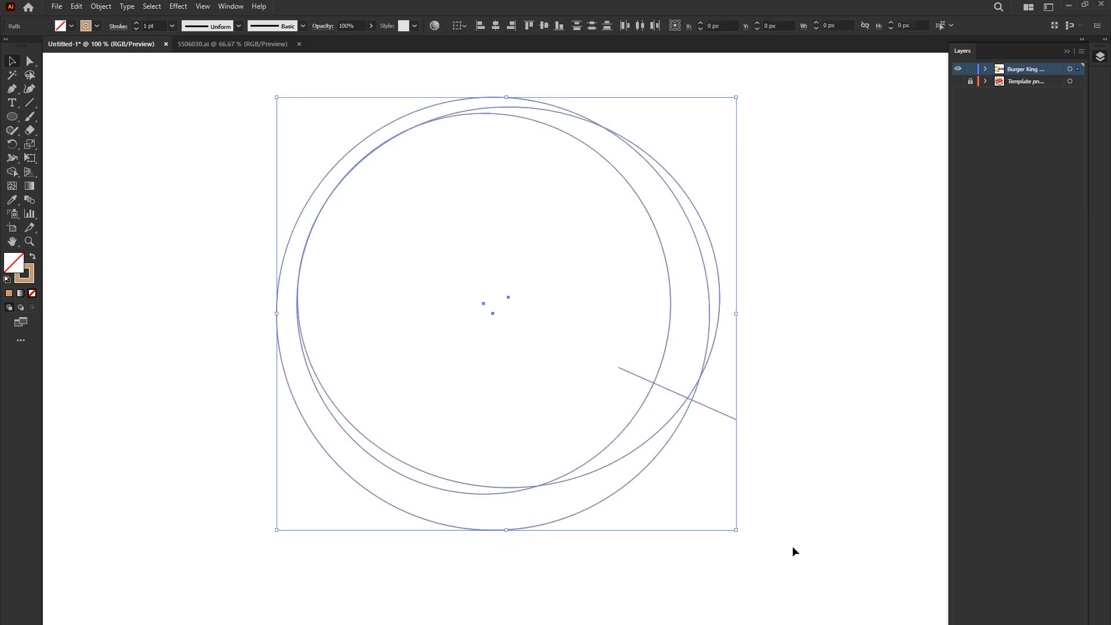
- Show the template layer and use Shape Builder to trim the excess areas and merge the pieces into one tapered ring
click(959, 81)
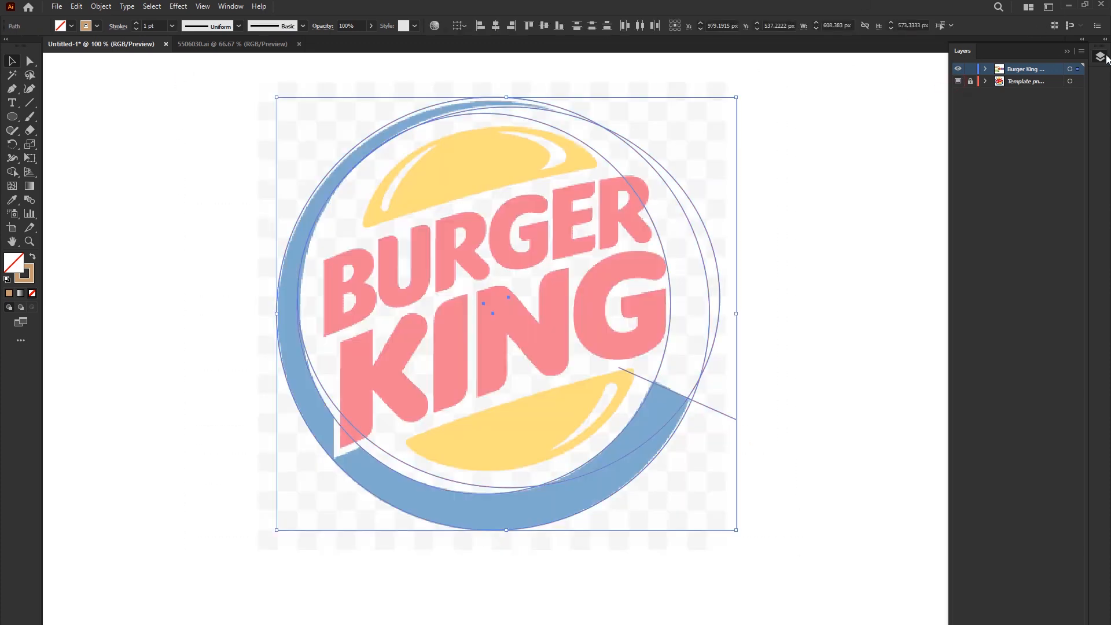
click(12, 172)
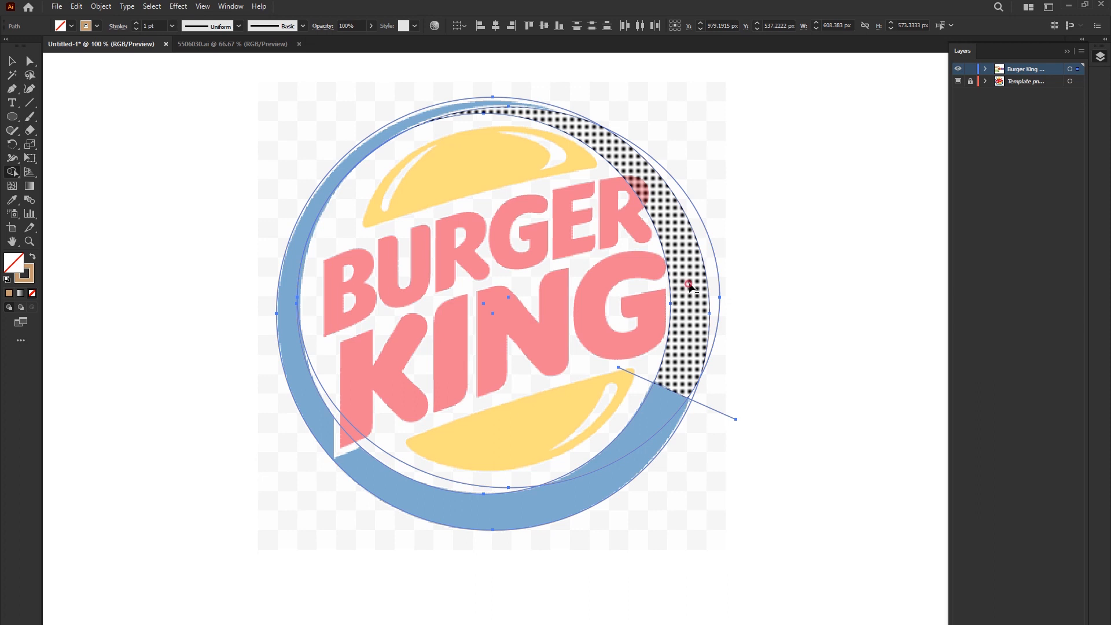
alt+click(689, 285)
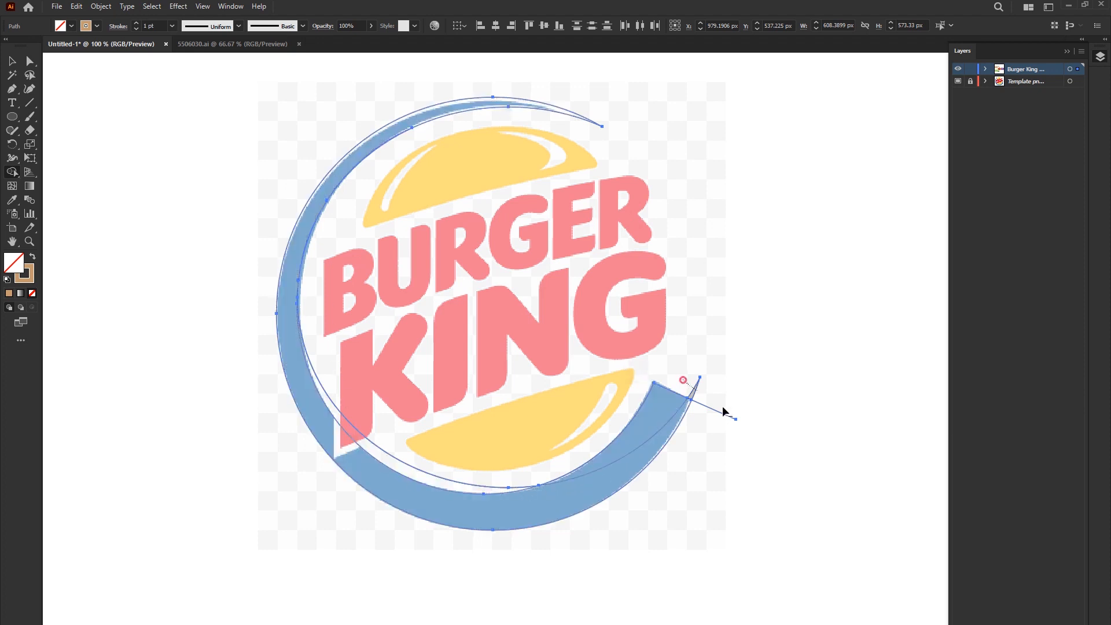
alt+click(697, 393)
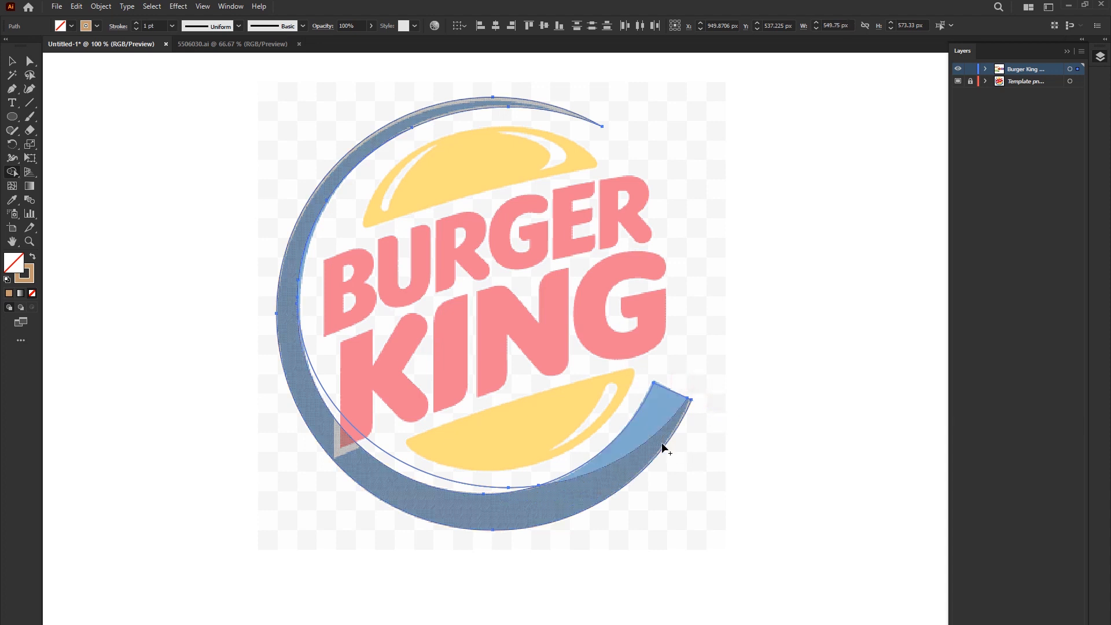
mouse_move(652, 415)
mouse_down()
mouse_move(652, 453)
mouse_move(586, 483)
mouse_move(513, 496)
mouse_move(448, 489)
mouse_up()
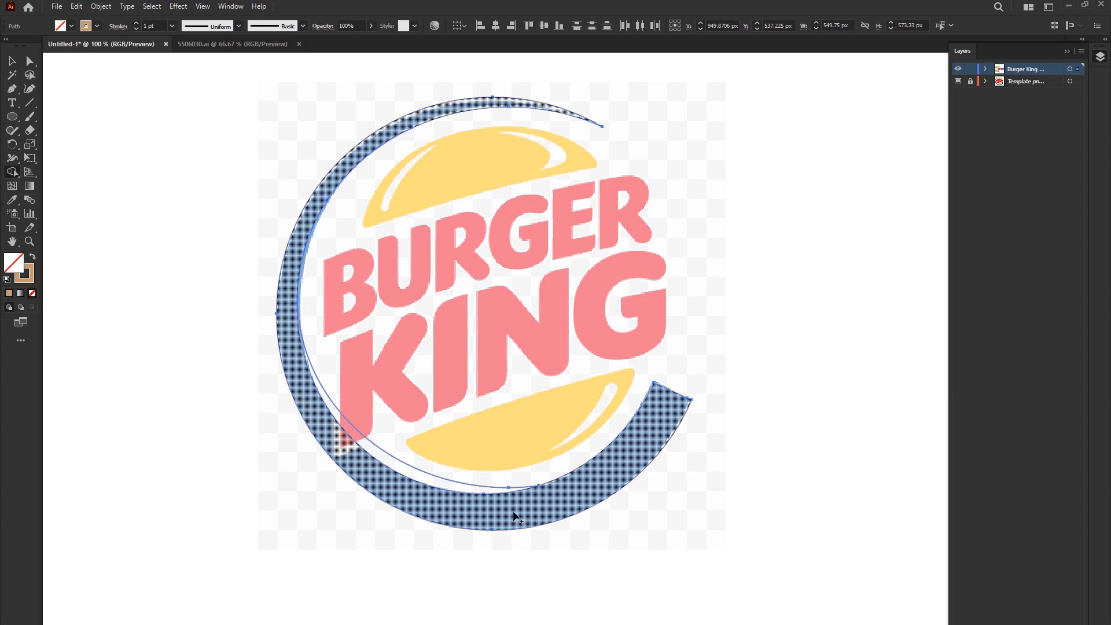
drag(475, 502, 434, 481)
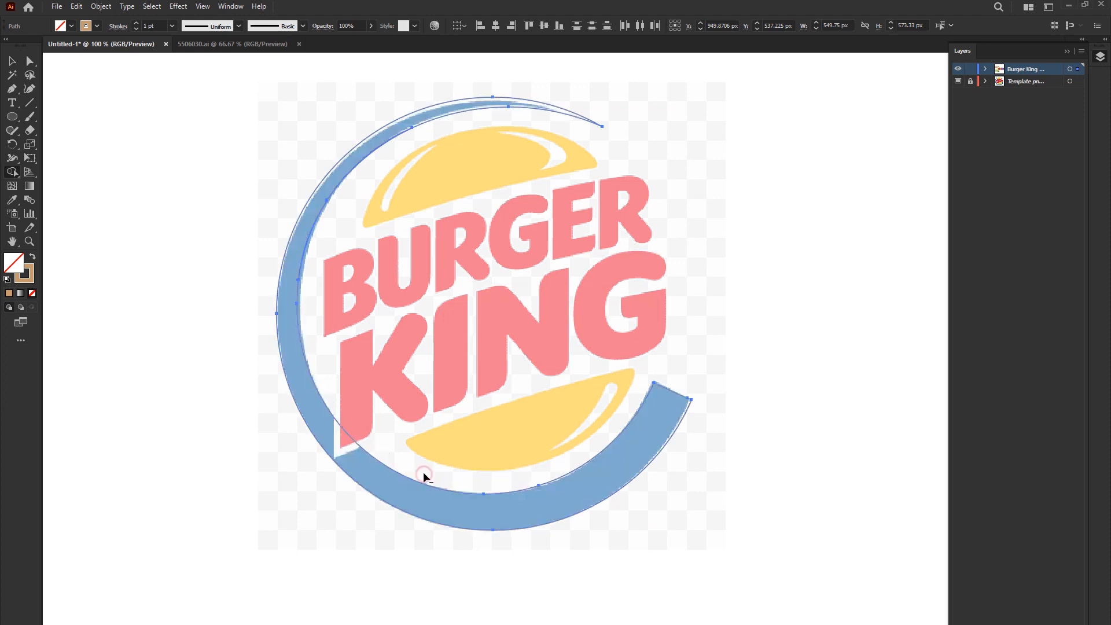
- Fill the ring with the blue sampled from the template and move it into the blank area left of the template image
scroll(264, 278, up, 2)
scroll(264, 277, down, 2)
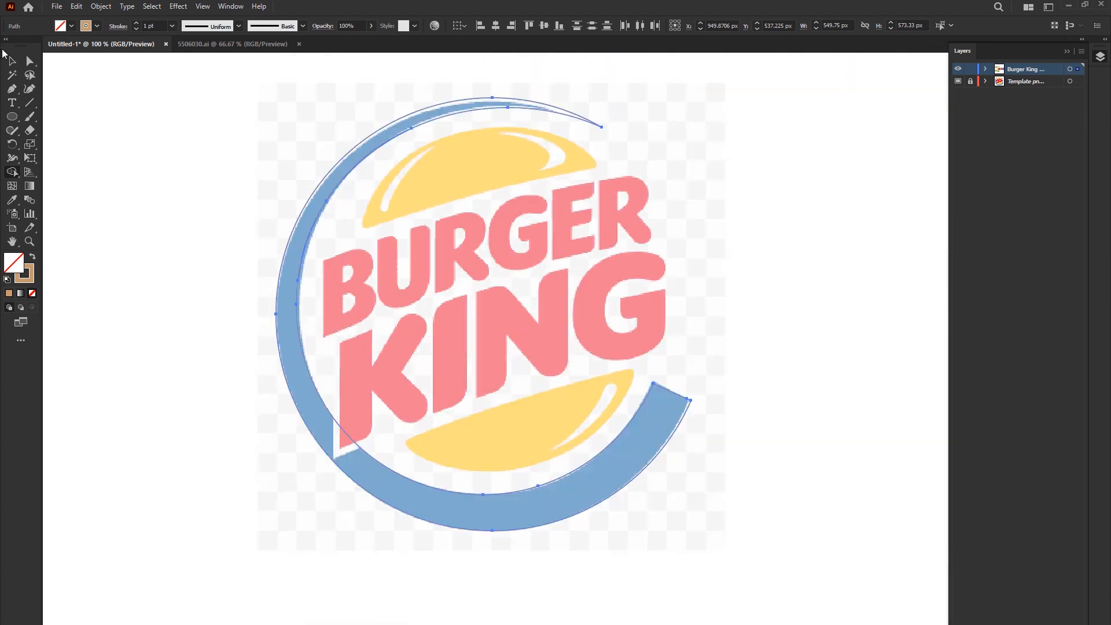
click(13, 62)
scroll(341, 186, down, 1)
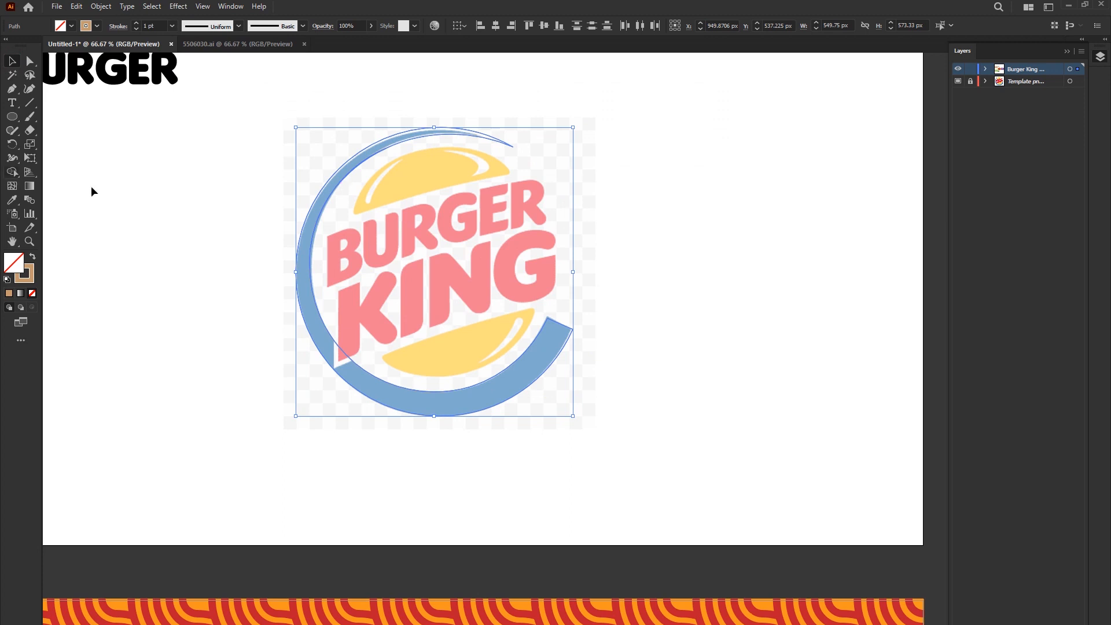
key(ctrl+0)
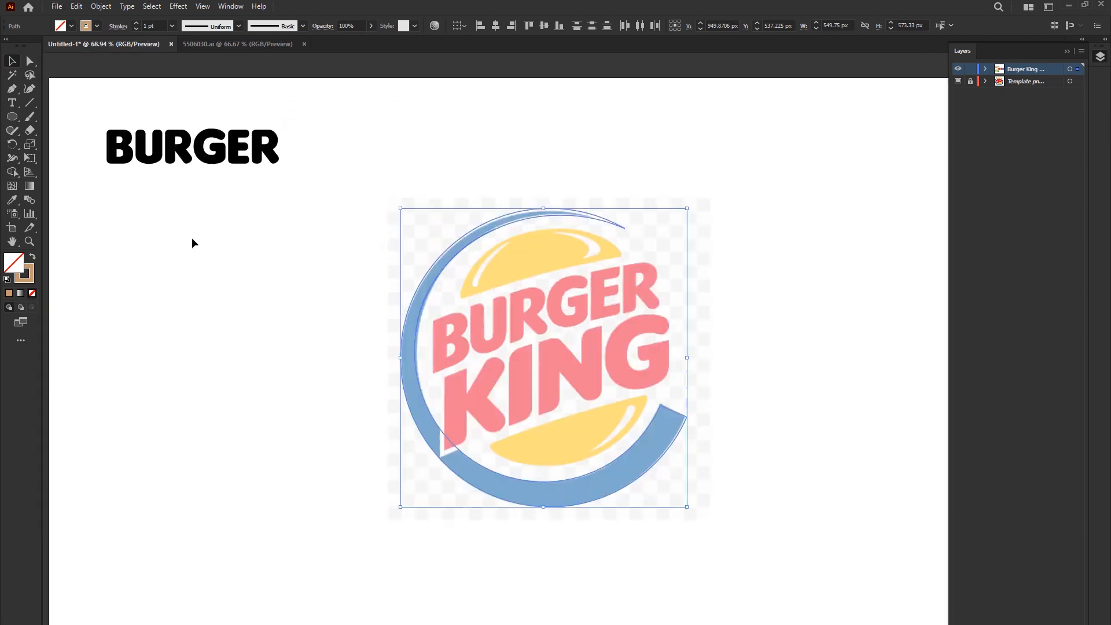
key(i)
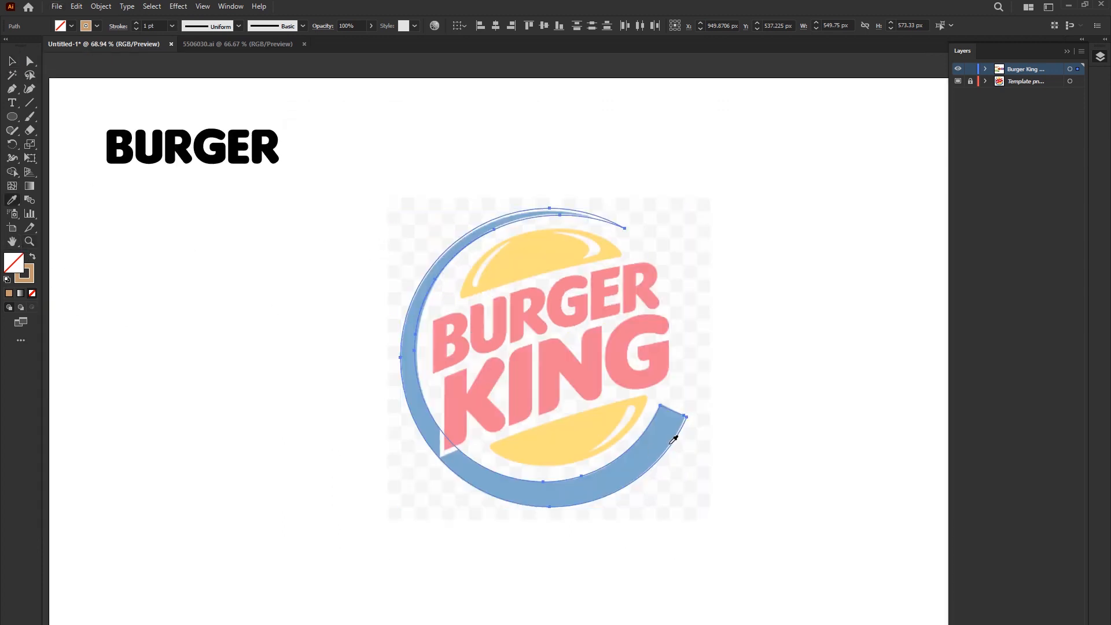
click(670, 435)
key(v)
drag(440, 440, 117, 397)
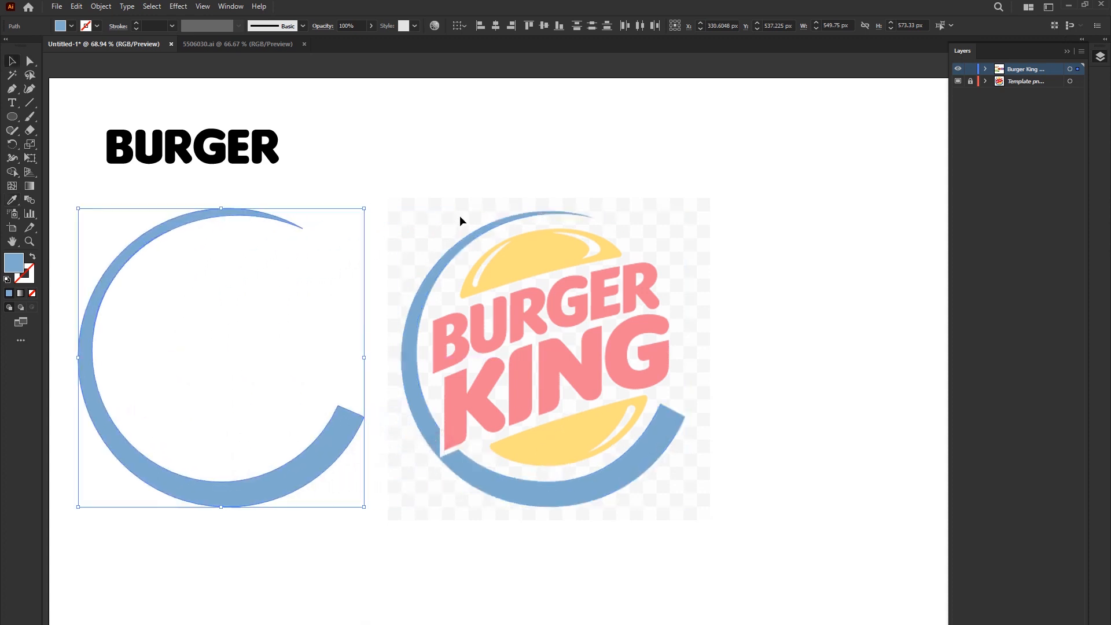
- Reshape the inner edge of the ring's upper arc with the Curvature tool to smooth its taper
key(space)
drag(286, 325, 359, 321)
click(423, 231)
click(238, 219)
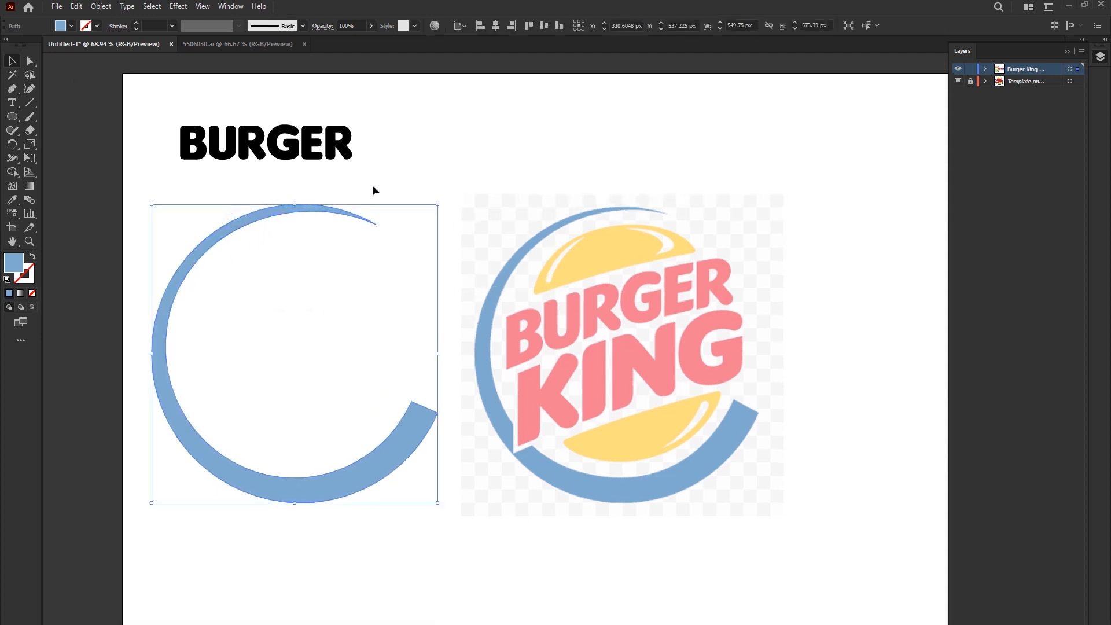
click(30, 91)
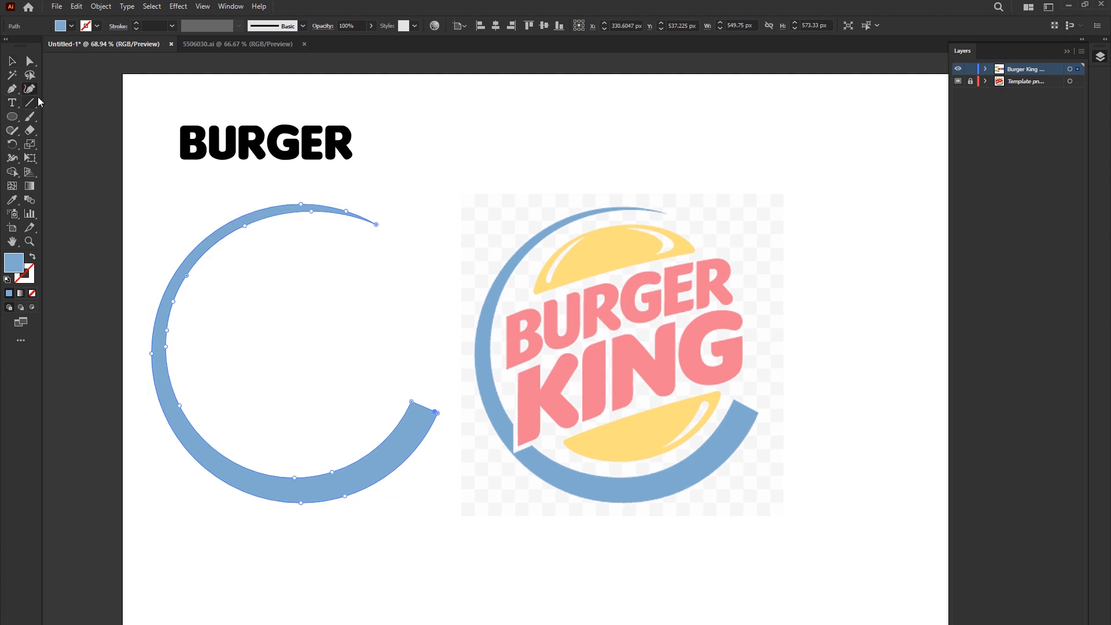
scroll(203, 218, up, 4)
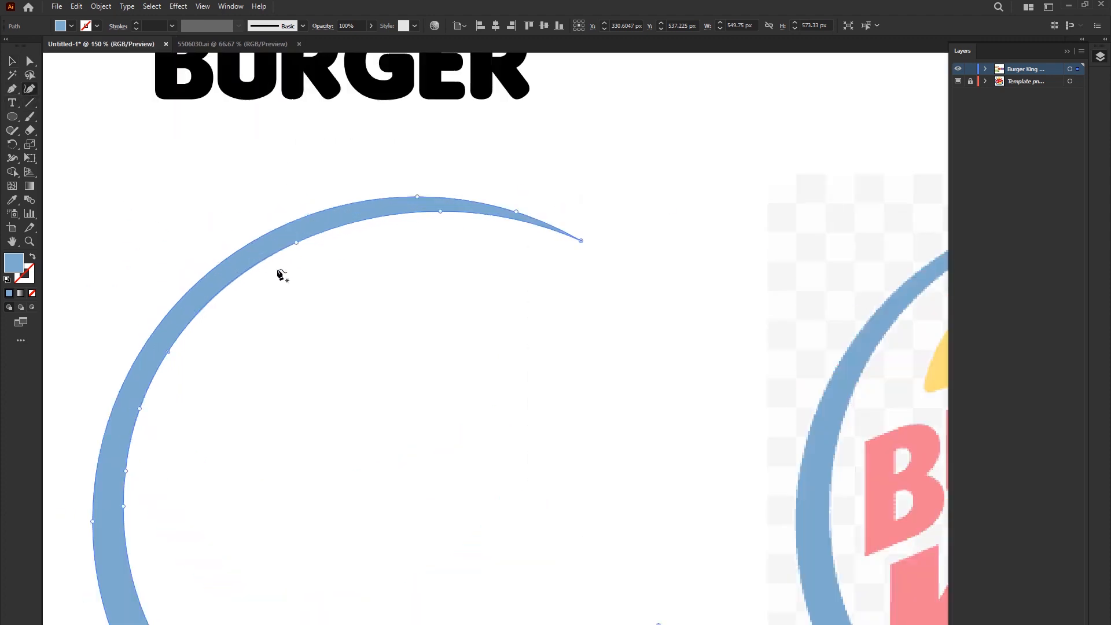
click(294, 241)
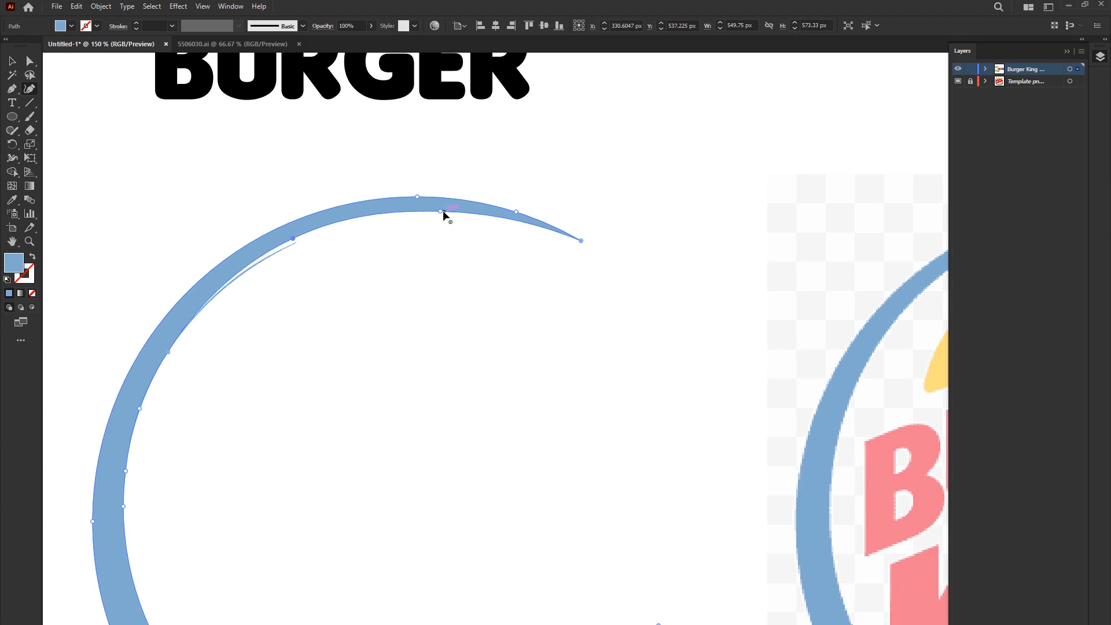
- Delete the leftover thin sliver along the inner edge of the ring's upper-left arc
key(v)
click(250, 270)
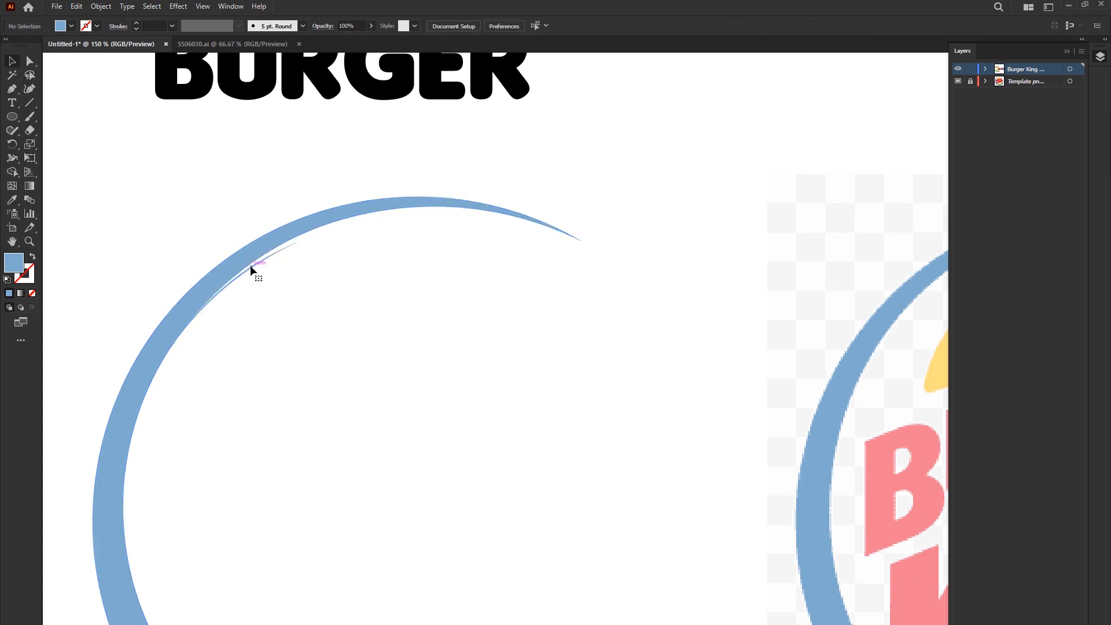
key(Delete)
- Move the blue ring back over the template's ring and hide its path within the Burger King layer
scroll(266, 285, down, 4)
key(ctrl+0)
click(241, 305)
drag(228, 339, 307, 337)
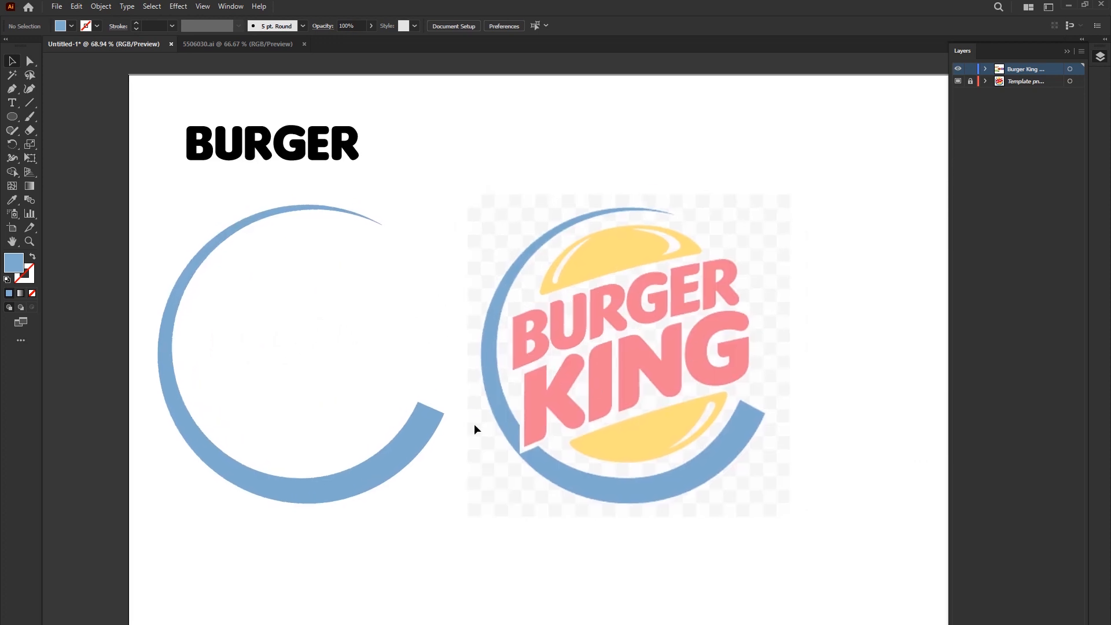
drag(381, 451, 702, 454)
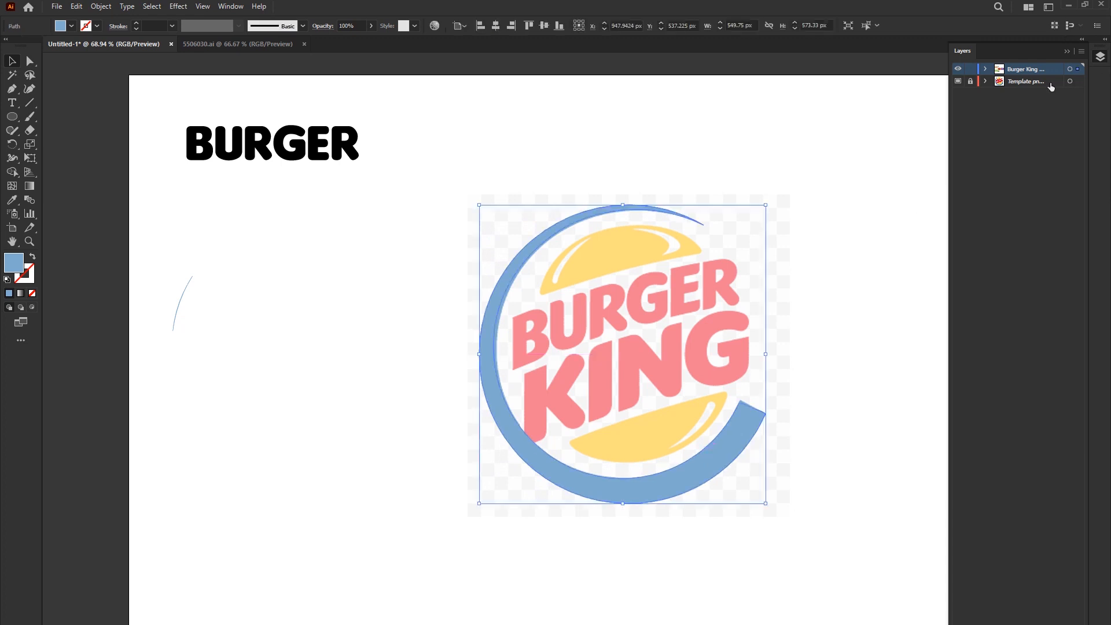
click(986, 70)
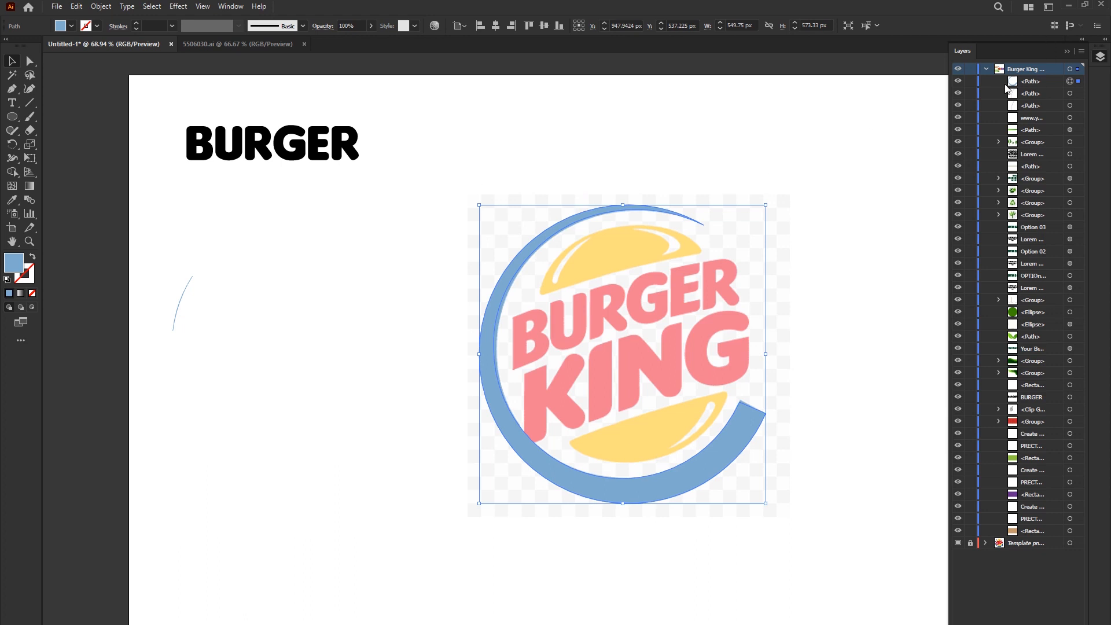
click(959, 82)
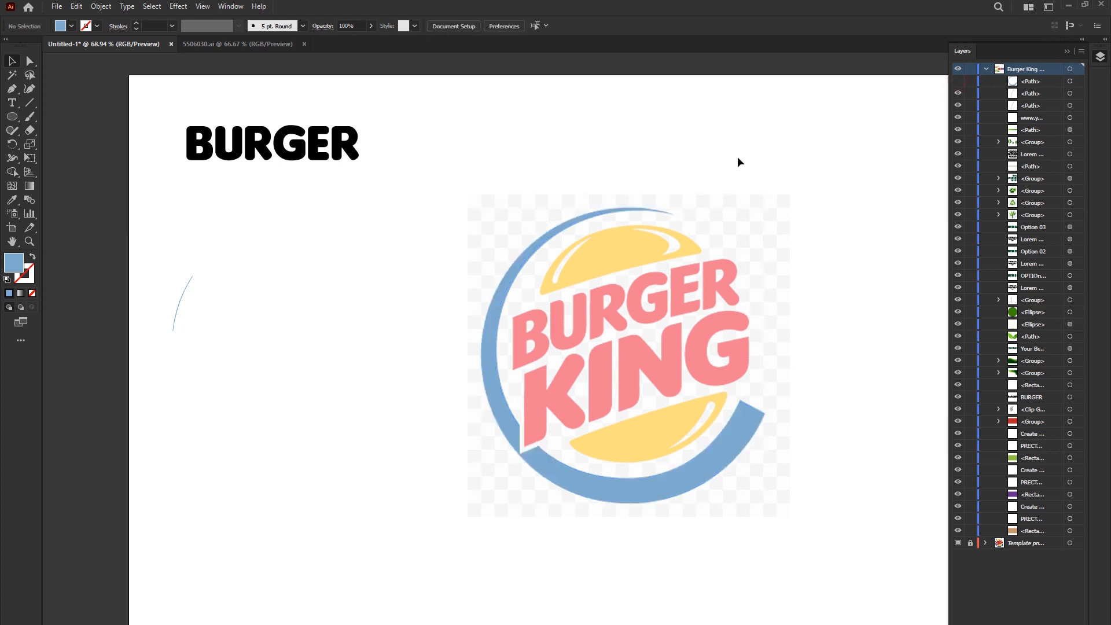
- Draw a circle about 305 px in diameter over the upper bun and fill it with the template bun's yellow
drag(747, 261, 593, 252)
scroll(408, 225, up, 3)
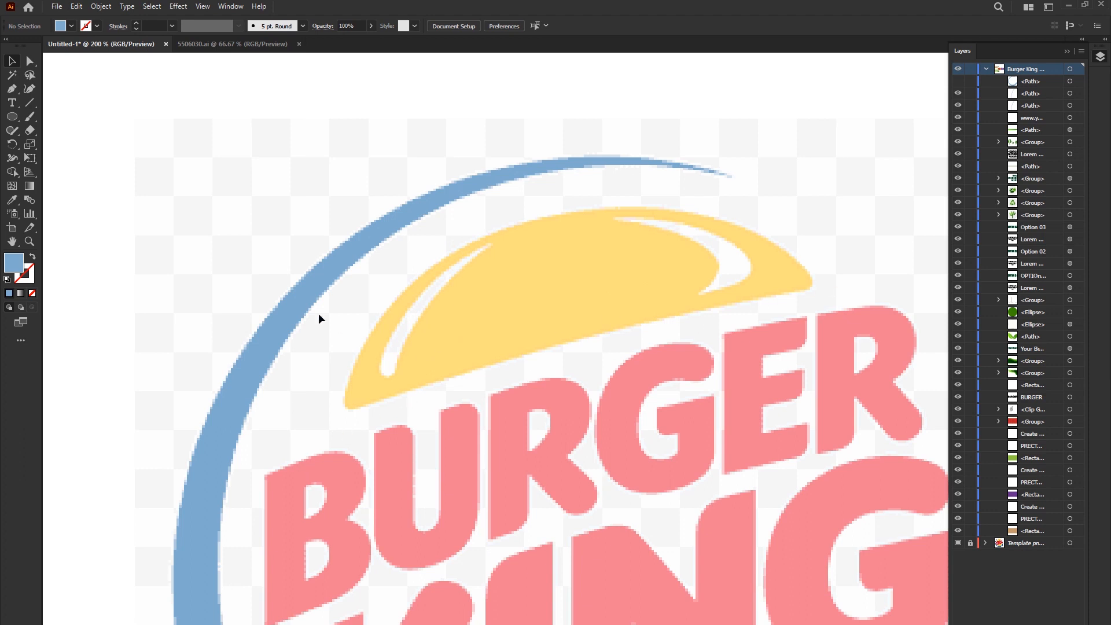
drag(8, 119, 74, 142)
drag(216, 166, 694, 474)
key(i)
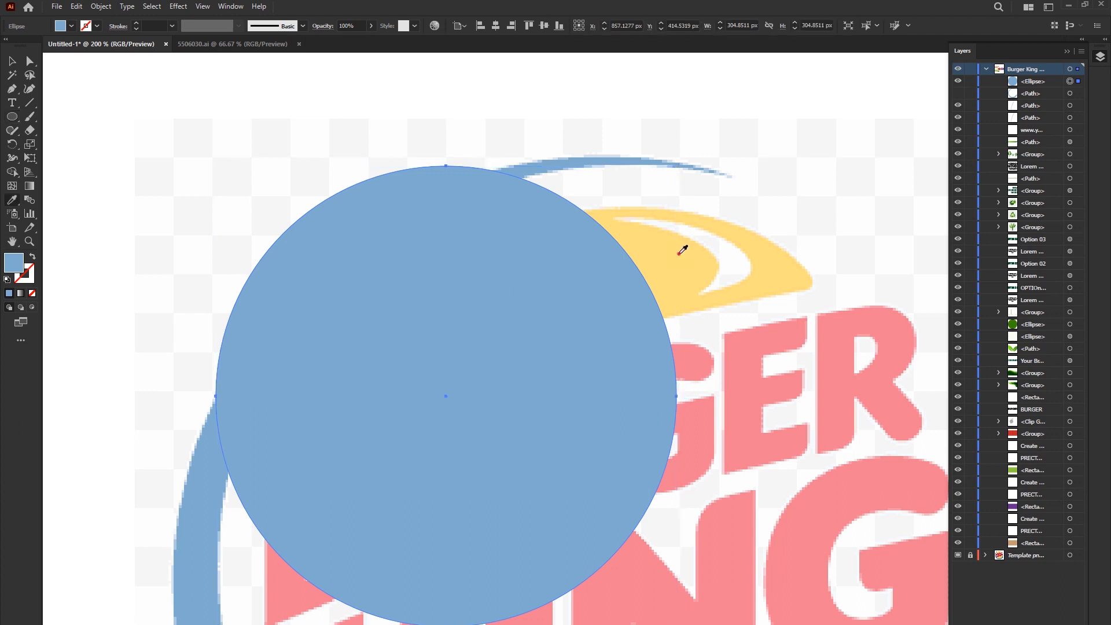
click(682, 249)
- Move the yellow circle to the left of the bun and draw a horizontal line about 309 px long across its upper part
click(13, 60)
click(159, 148)
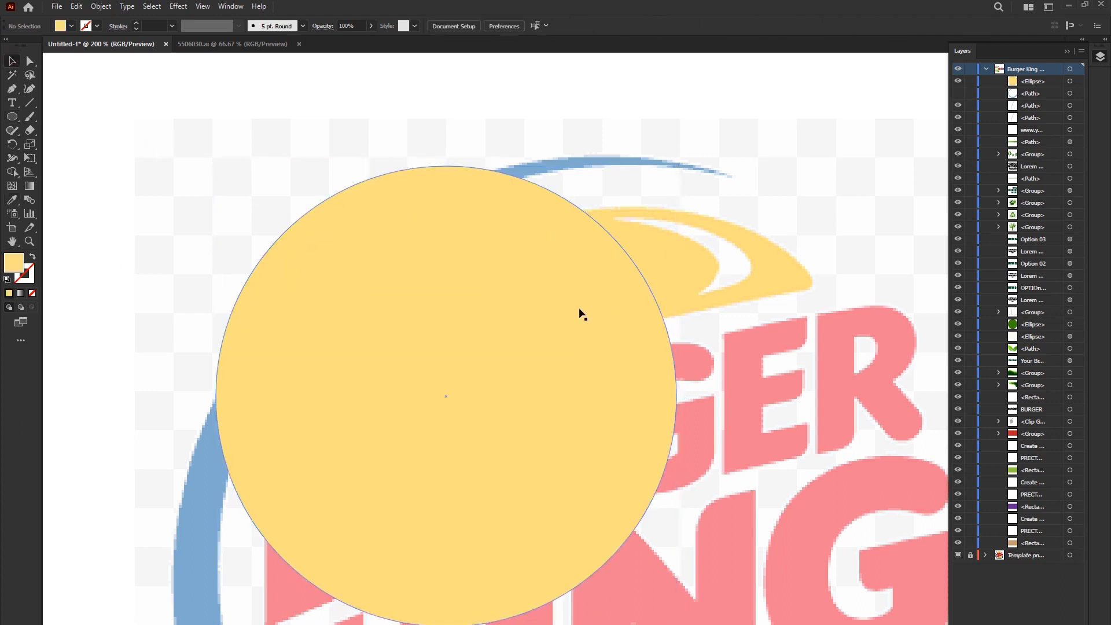
drag(521, 322, 207, 478)
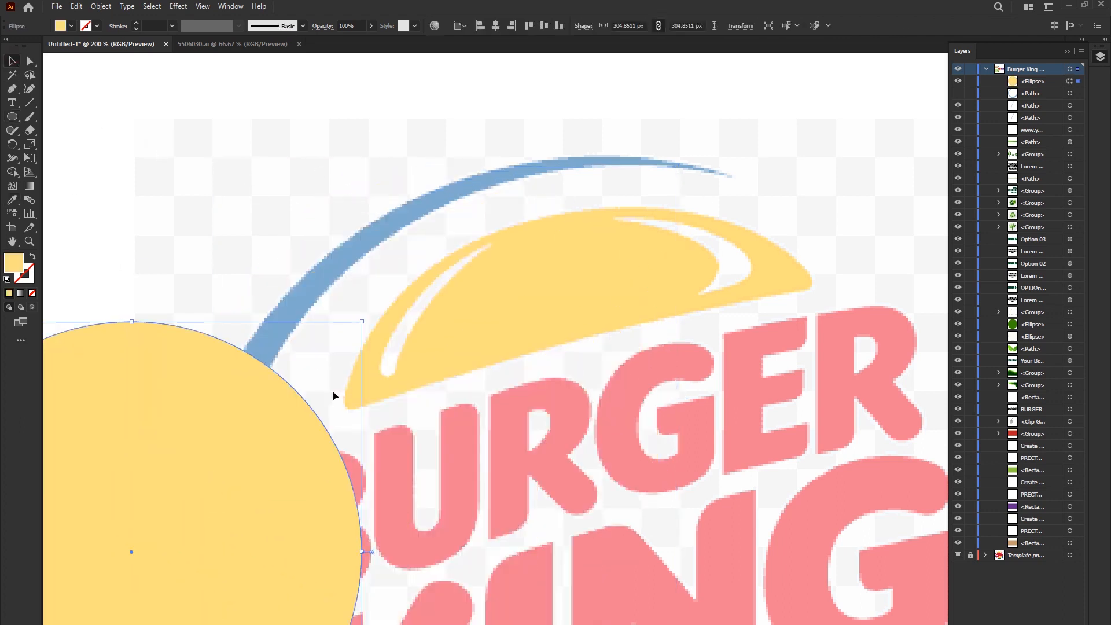
drag(196, 394, 292, 274)
click(29, 103)
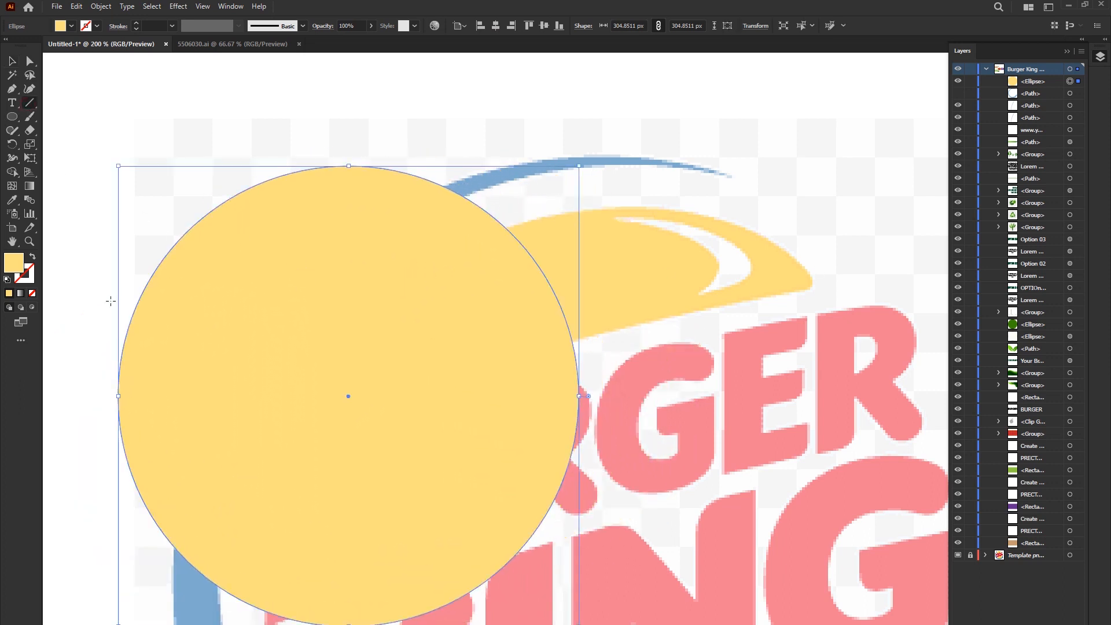
drag(109, 263, 576, 263)
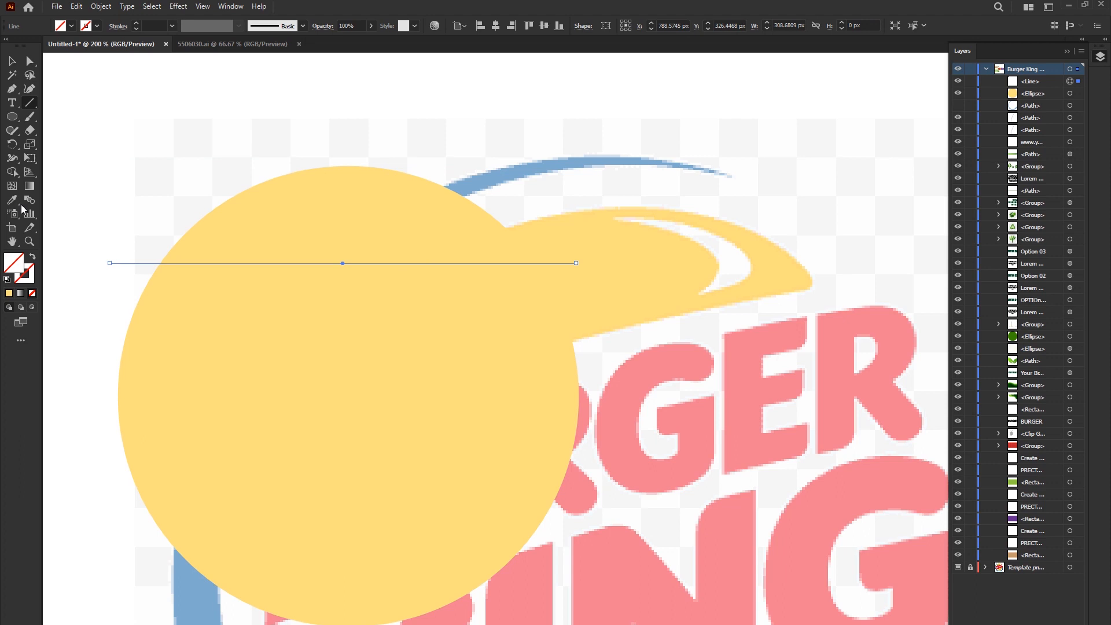
- Select the circle and the line and use Shape Builder to keep only the dome above the line, removing the line's overhanging ends
click(12, 61)
shift+click(320, 192)
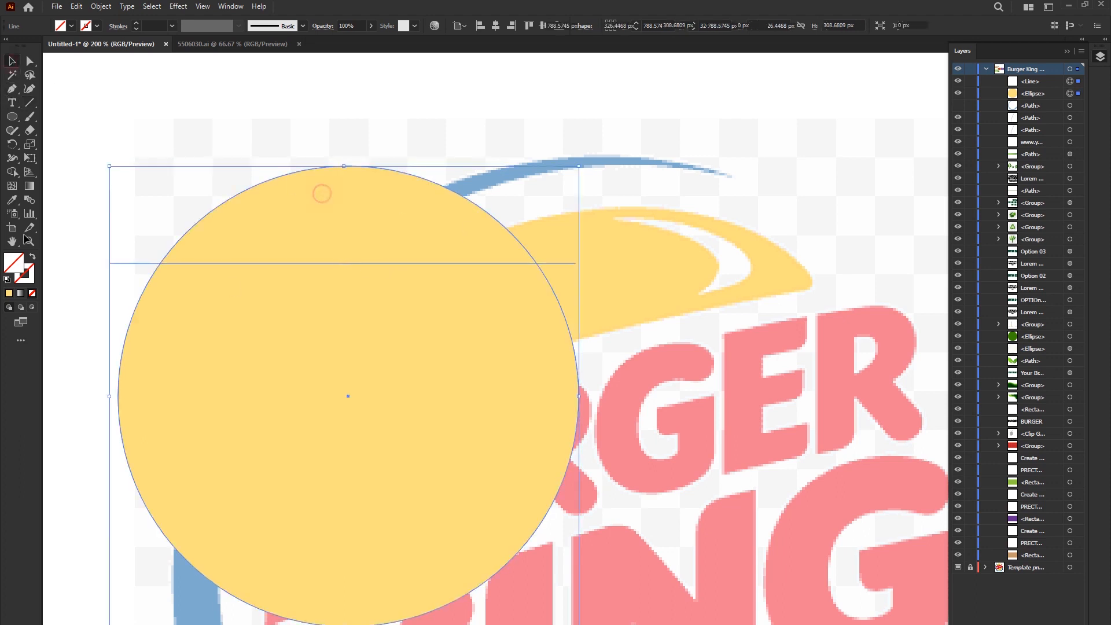
click(12, 172)
alt+drag(323, 373, 510, 455)
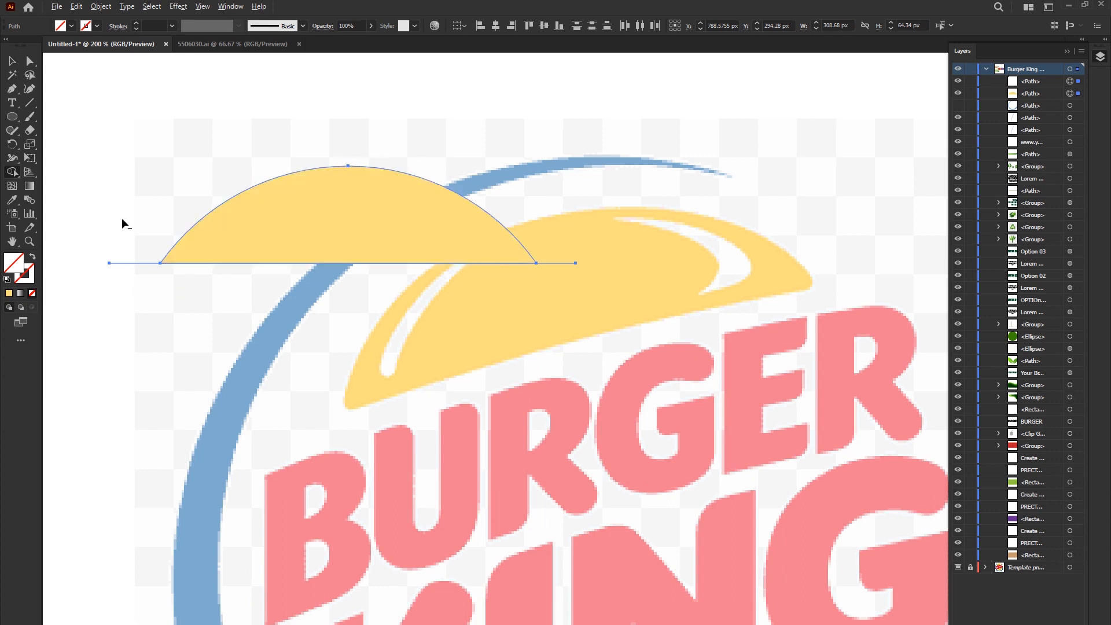
alt+click(556, 263)
alt+click(130, 262)
alt+click(337, 198)
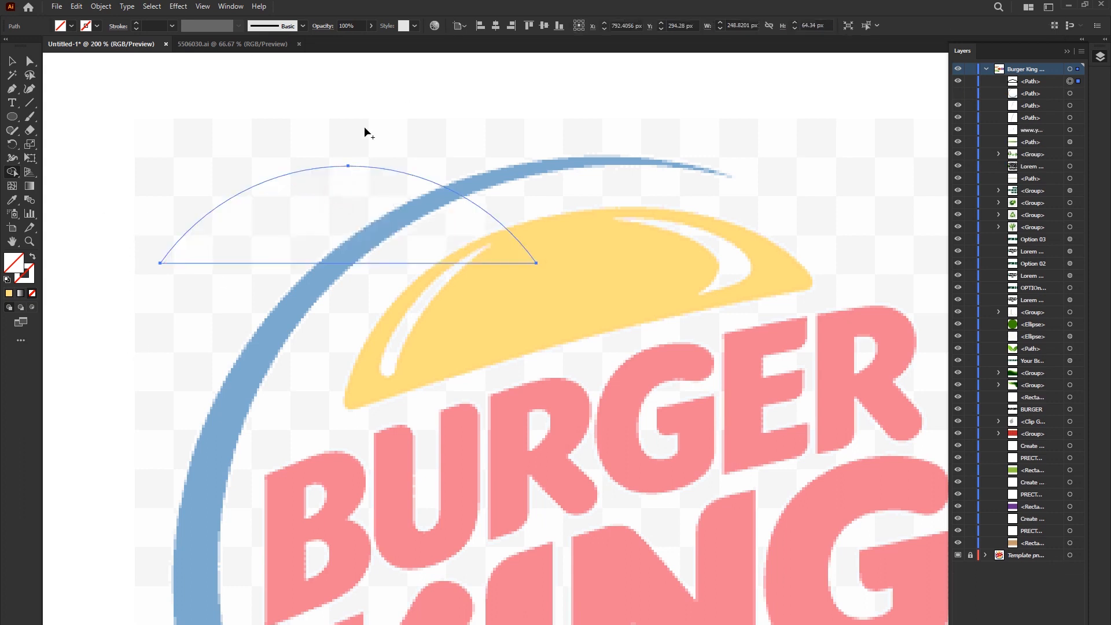
- Refill the dome with the yellow sampled from the template's upper bun
click(12, 61)
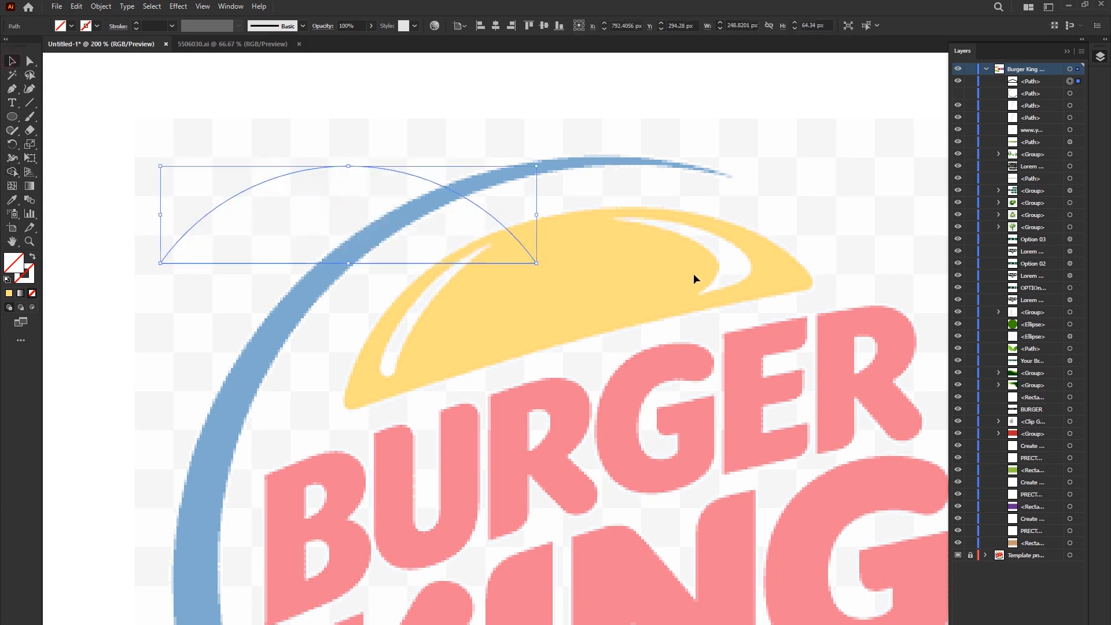
key(i)
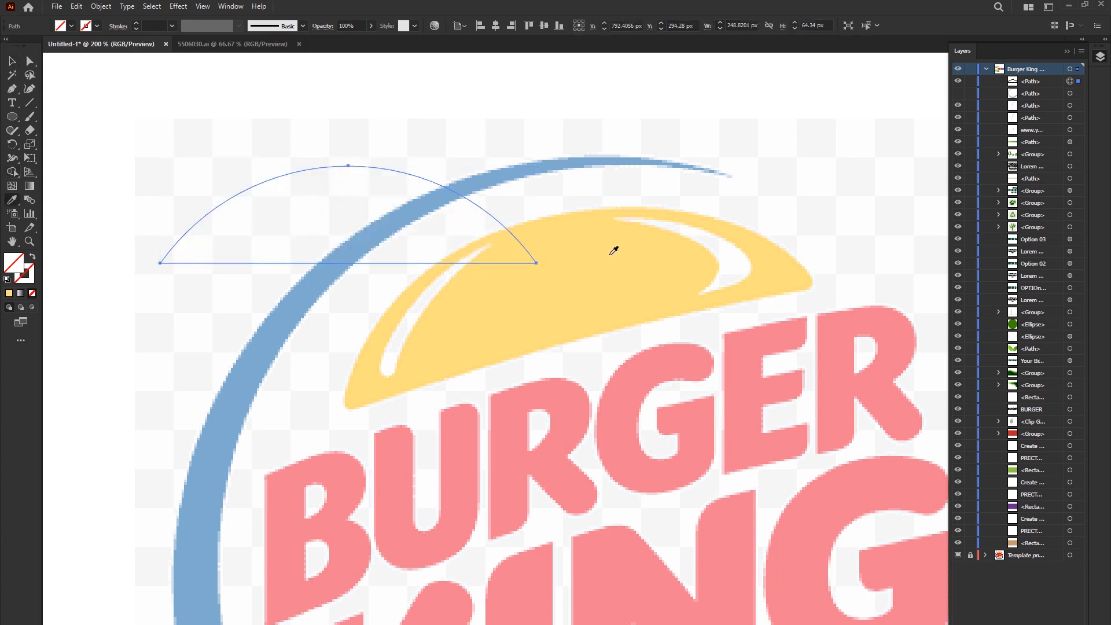
click(577, 247)
click(10, 61)
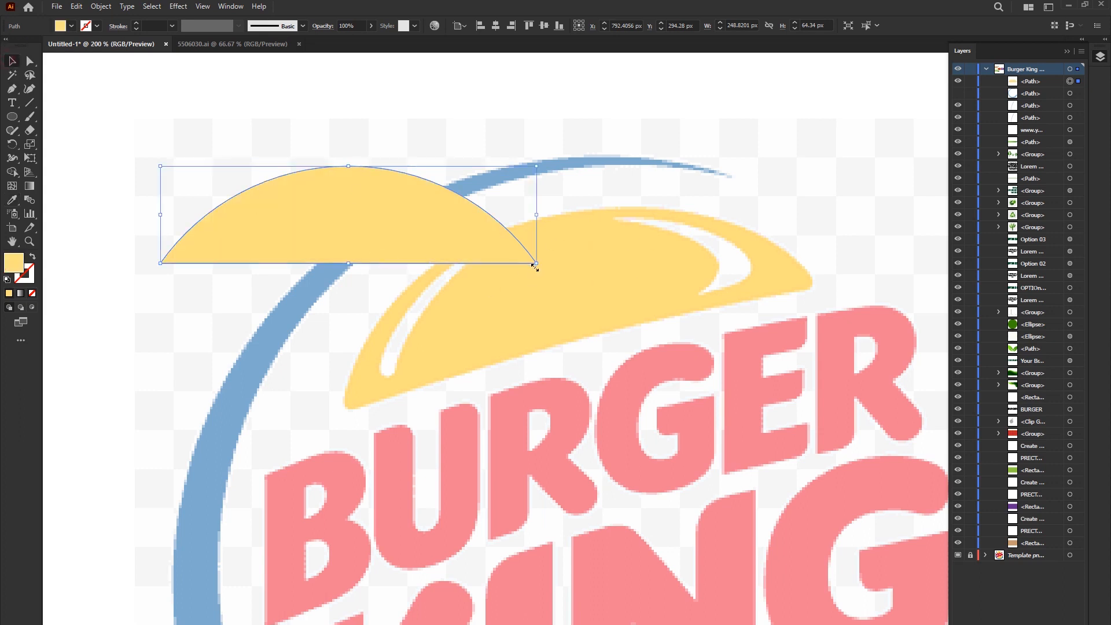
- Rotate the dome about 15° counterclockwise, then move and enlarge it to about 314 by 130 px over the template's upper bun
drag(536, 267, 567, 220)
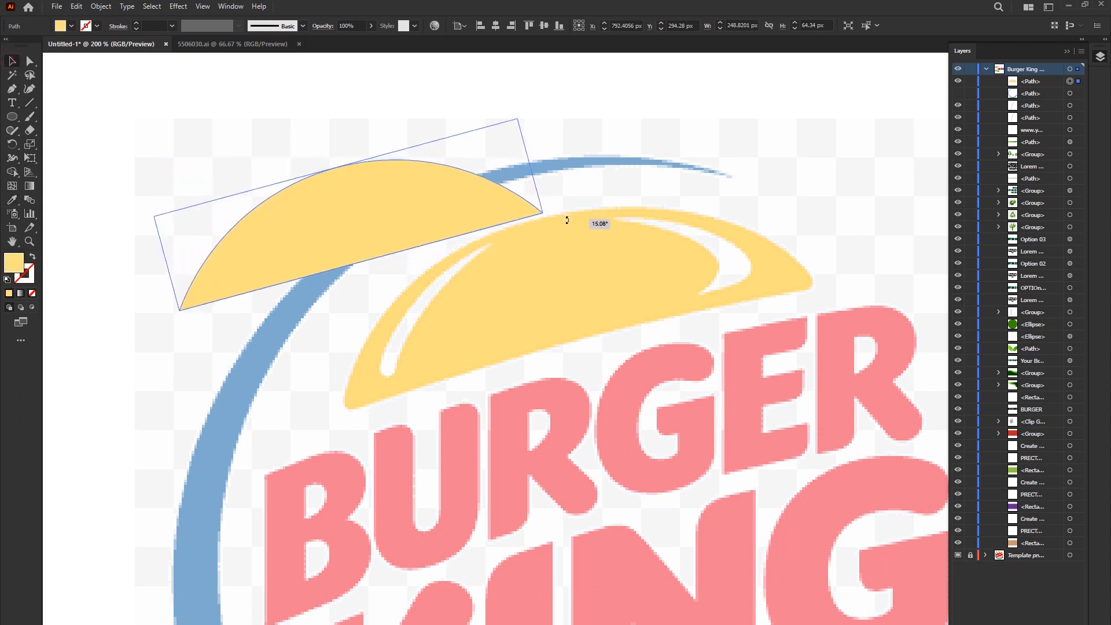
drag(367, 218, 526, 313)
drag(679, 215, 784, 157)
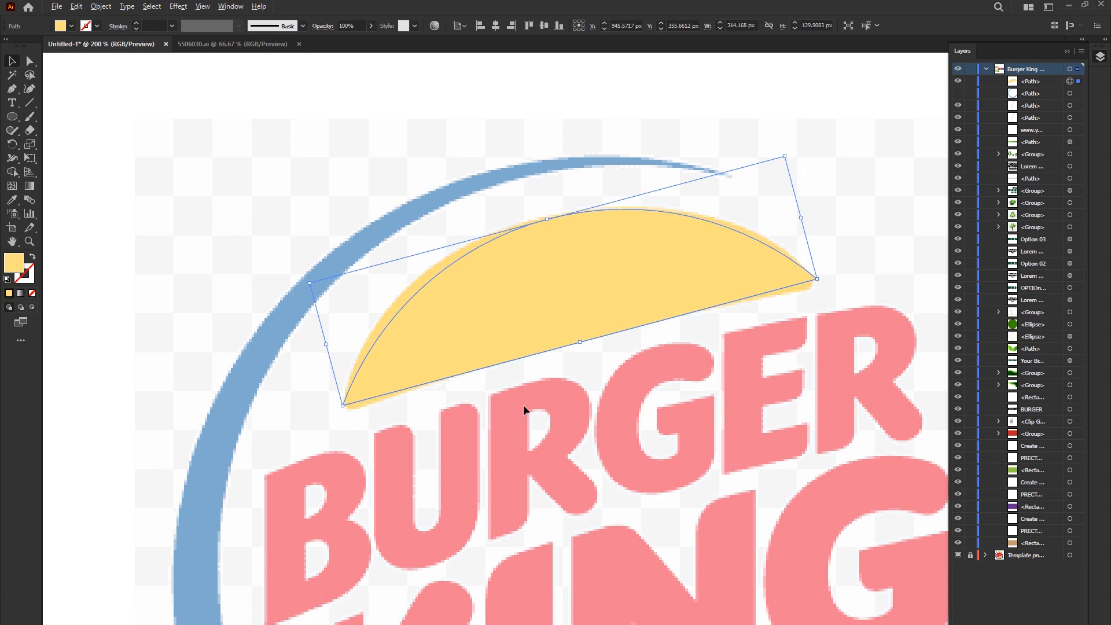
scroll(523, 404, up, 1)
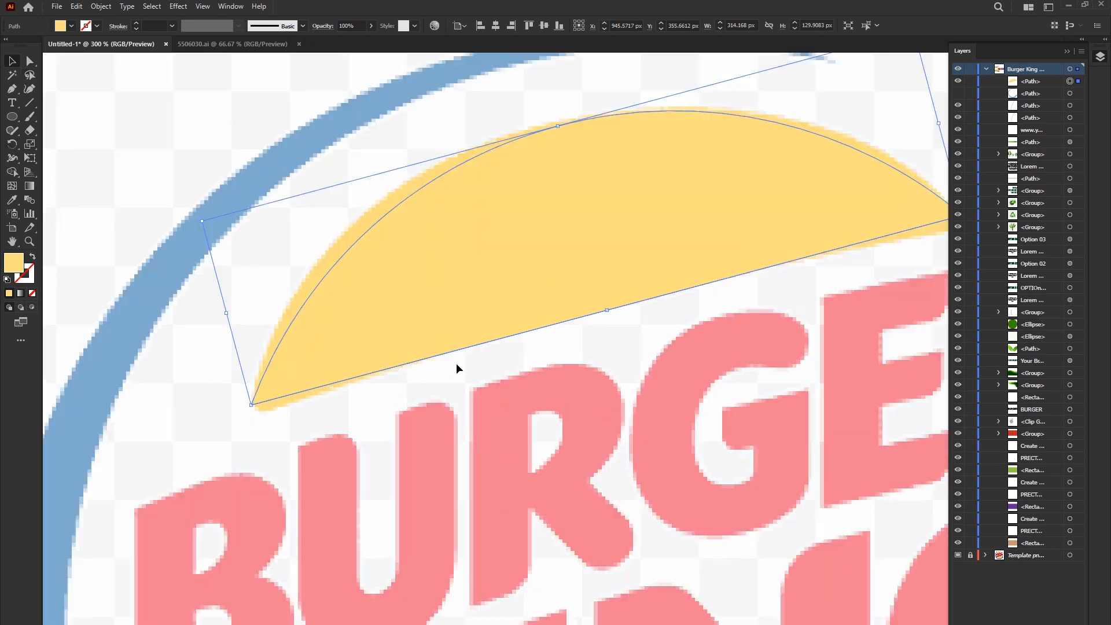
- Round the right corner of the yellow dome with a radius of about 6.9 px
click(31, 61)
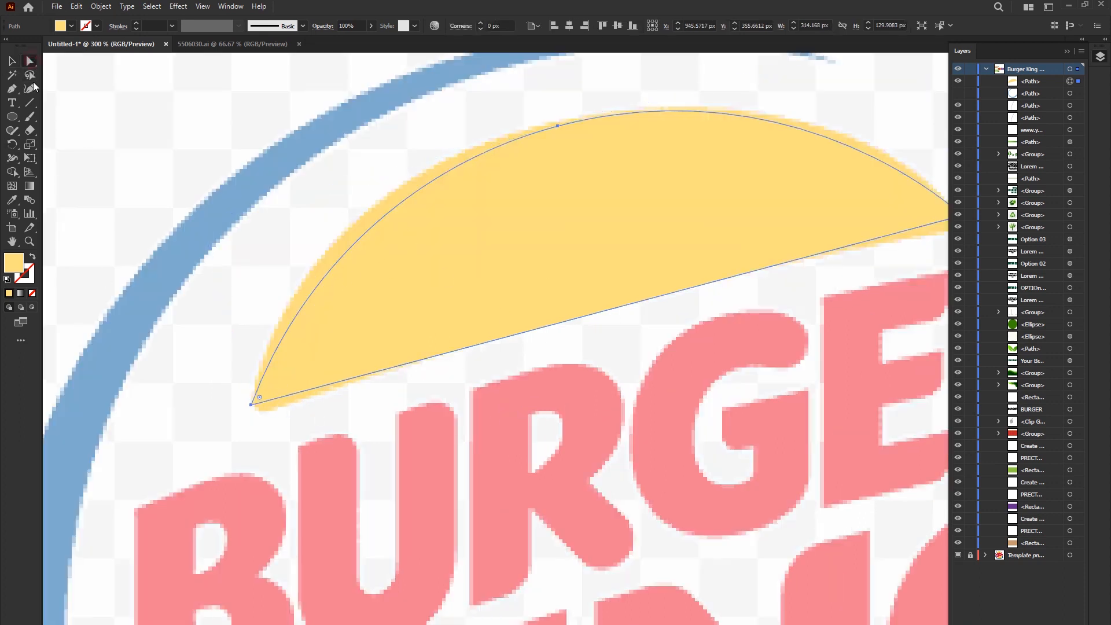
scroll(287, 397, up, 2)
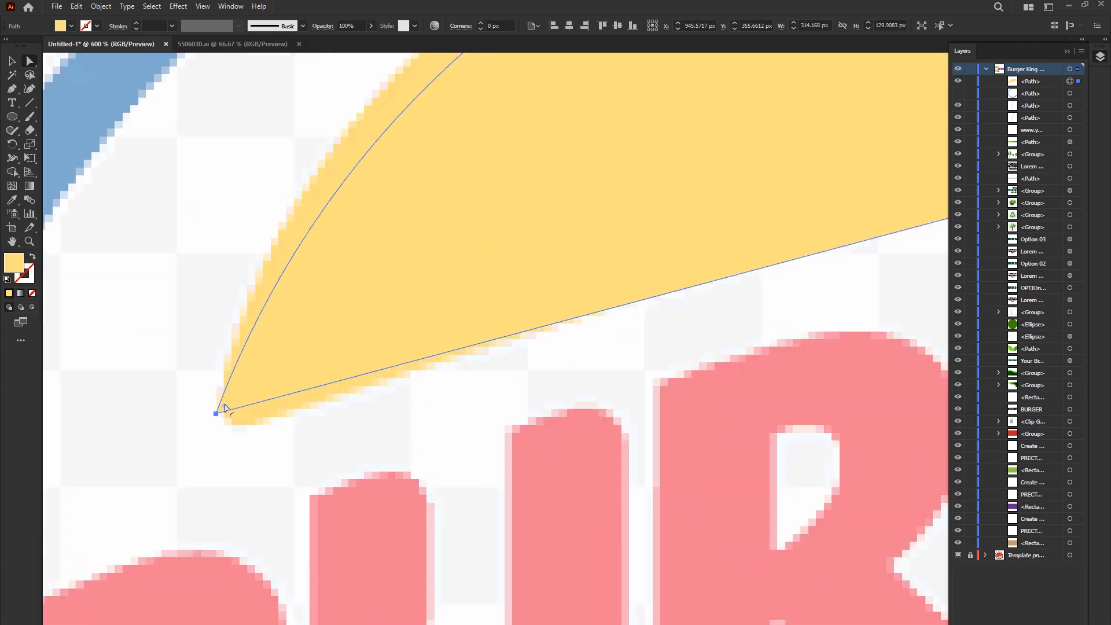
scroll(327, 416, down, 2)
drag(870, 243, 569, 309)
drag(669, 288, 645, 287)
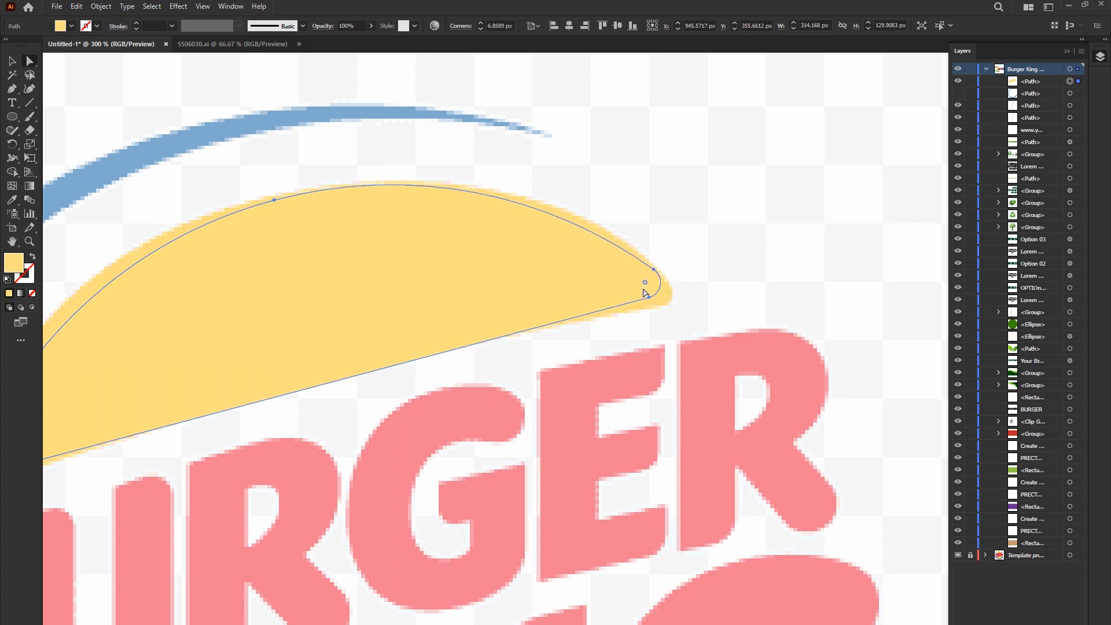
- Move the dome aside to compare it with the template's upper bun, and return it over the bun
click(13, 66)
drag(402, 234, 580, 244)
click(249, 173)
drag(513, 382, 434, 310)
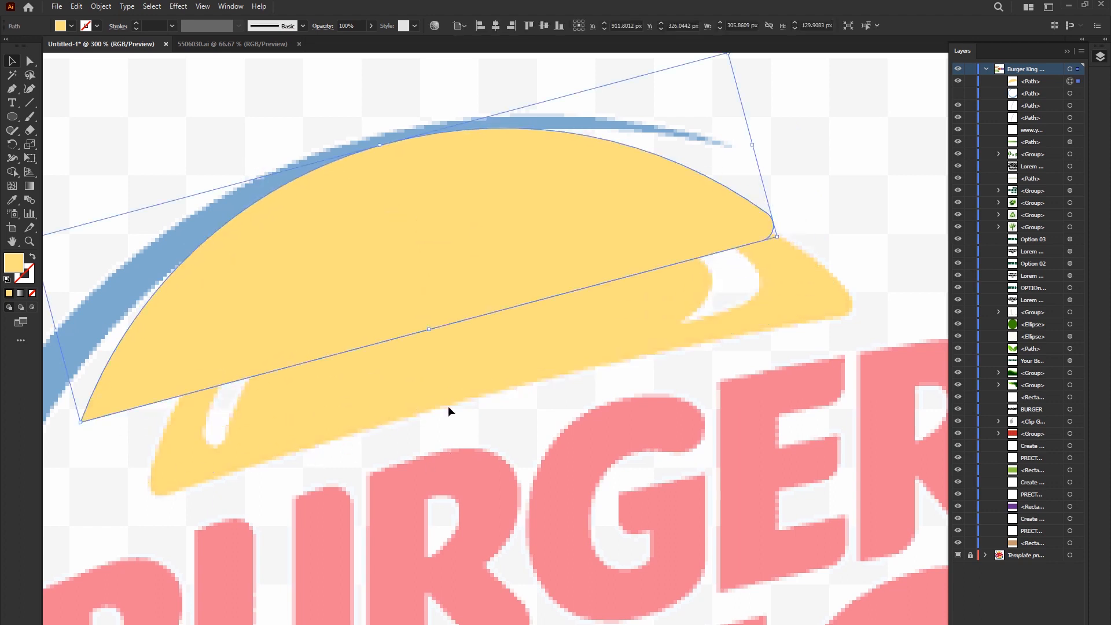
drag(429, 284, 495, 342)
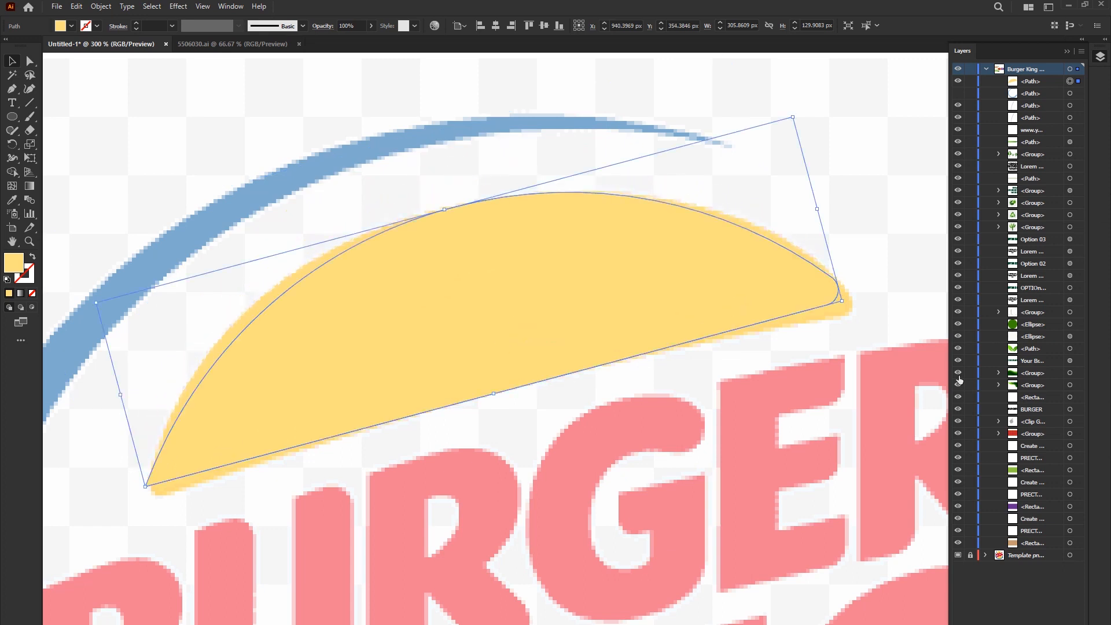
- Hide the template and add Puppet Warp pins at the dome's left end and lower-edge midpoint, undoing the trial pull
click(958, 555)
click(31, 158)
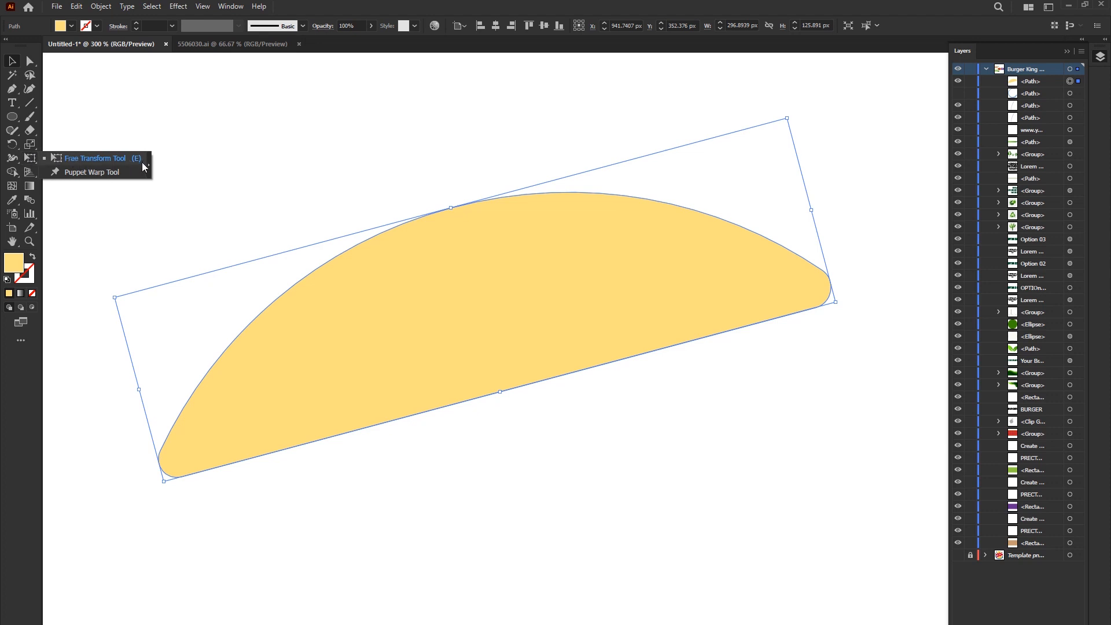
click(93, 172)
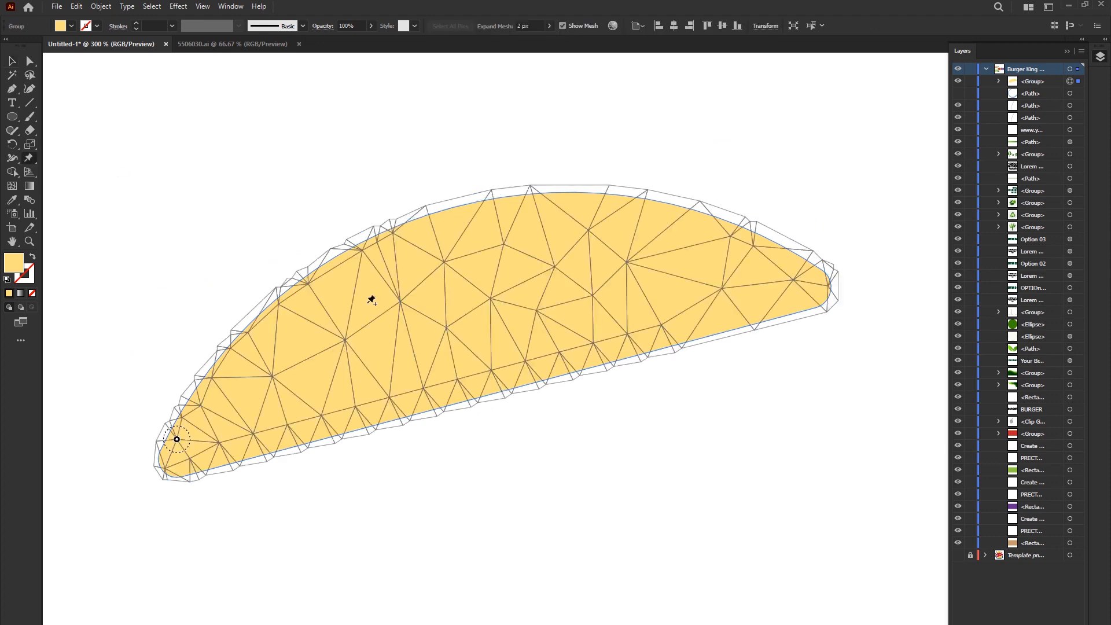
click(505, 394)
drag(505, 394, 474, 342)
key(ctrl+z)
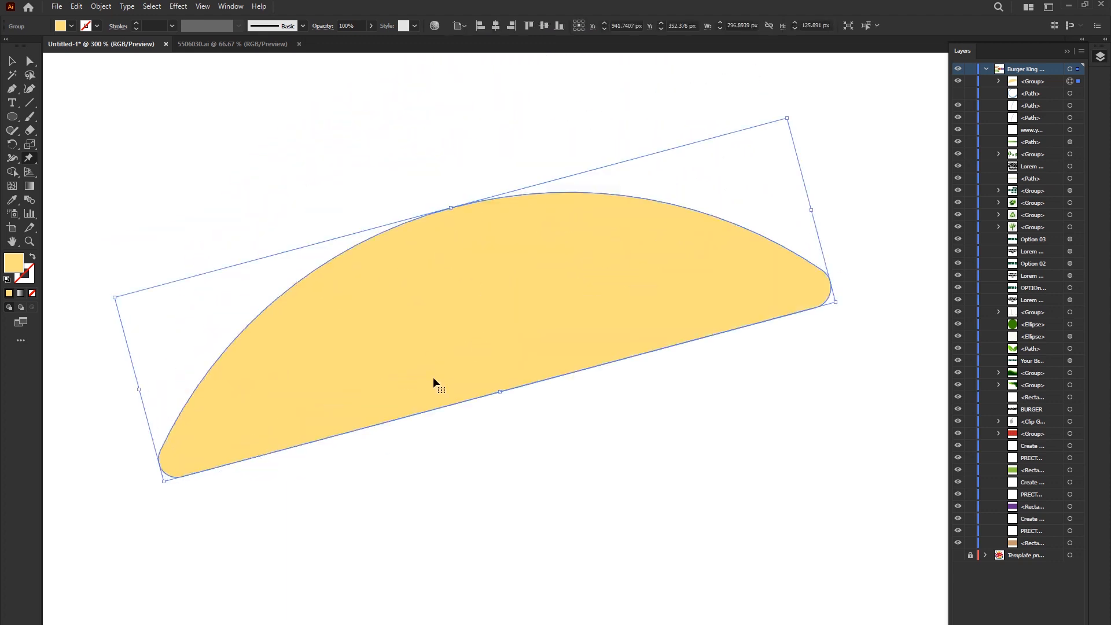
- Pin both ends of the dome's lower edge and pull its middle pin upward to curve the edge
click(195, 475)
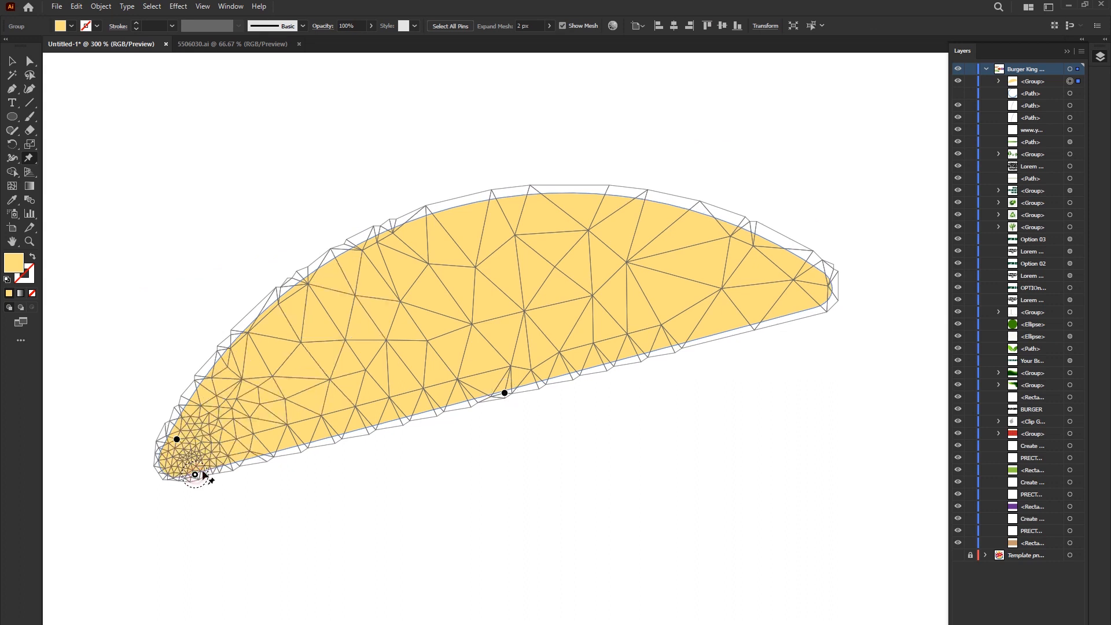
click(773, 319)
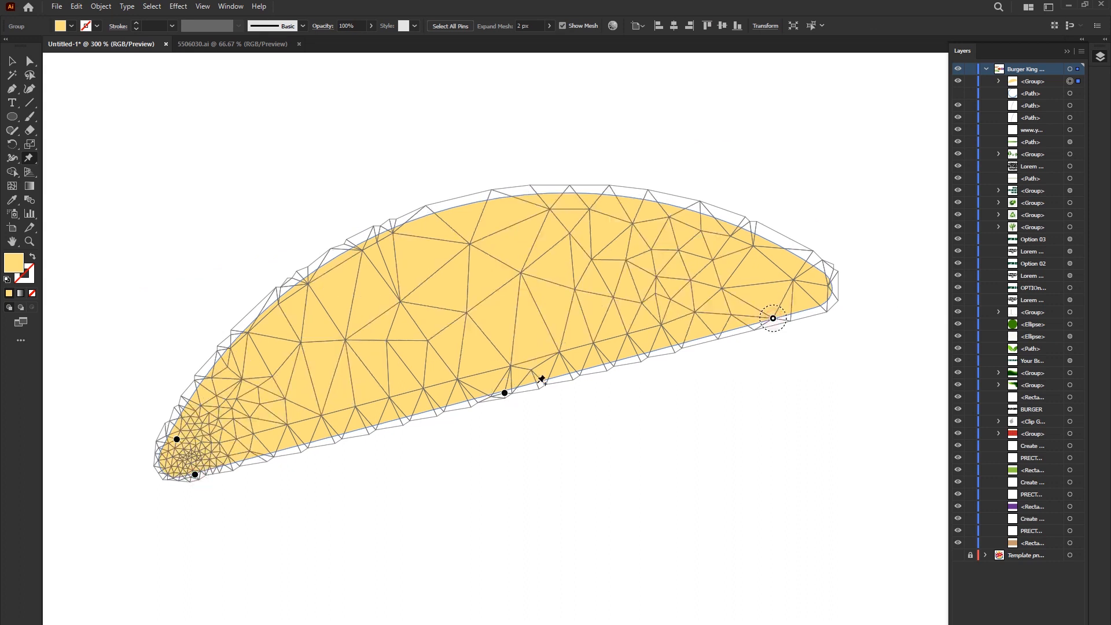
drag(505, 393, 515, 340)
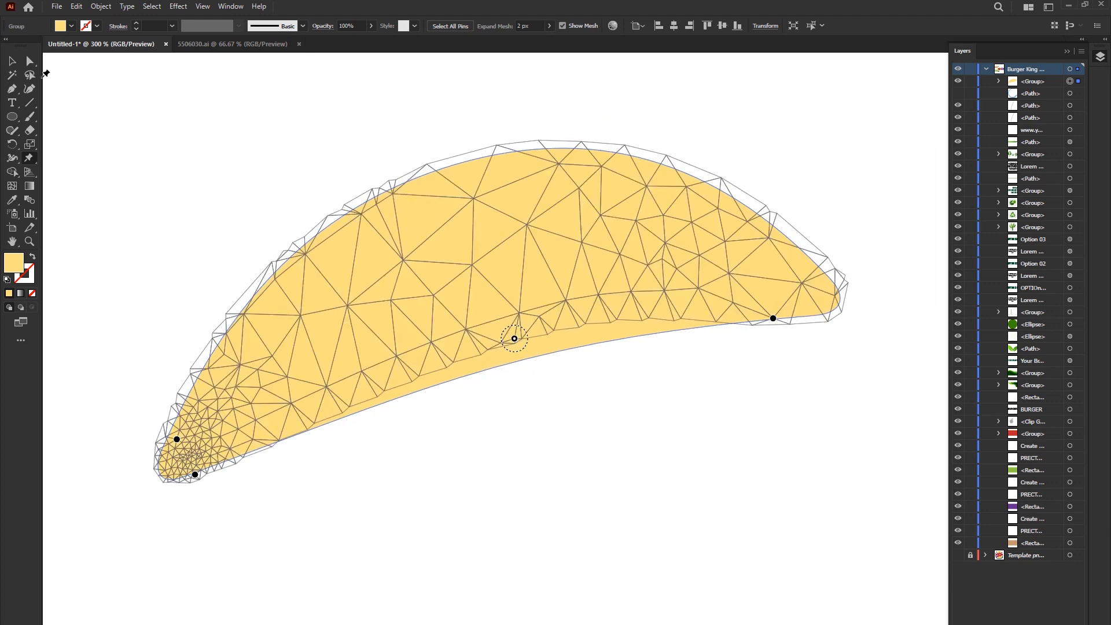
click(11, 61)
click(295, 166)
scroll(519, 433, down, 1)
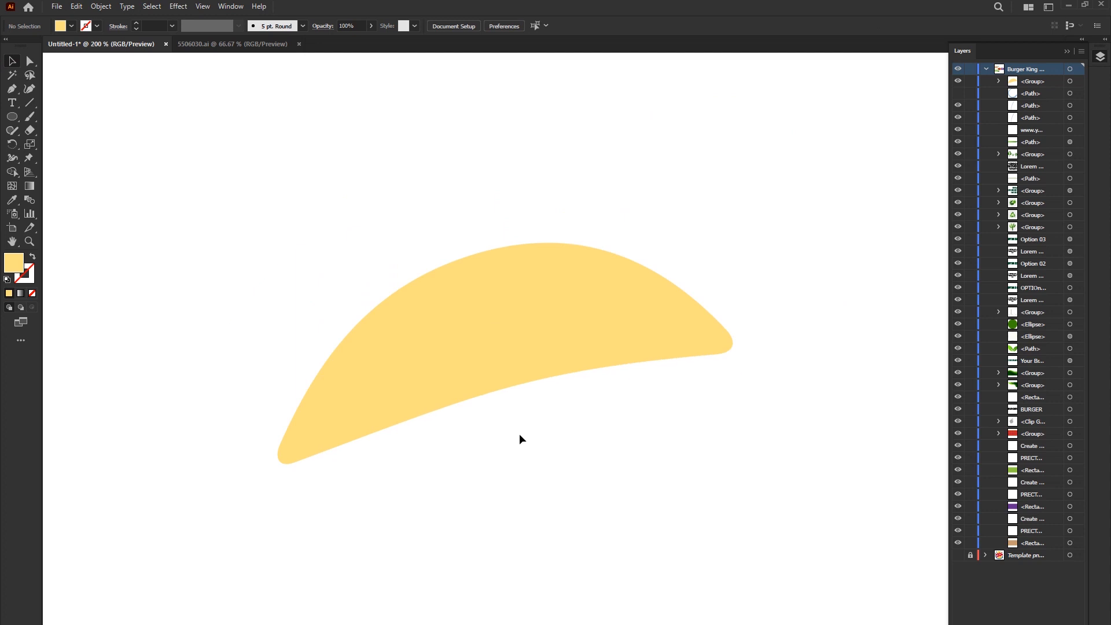
- Show the template again and compare the bent dome with its upper bun by moving the dome off and back
click(957, 555)
drag(484, 311, 340, 124)
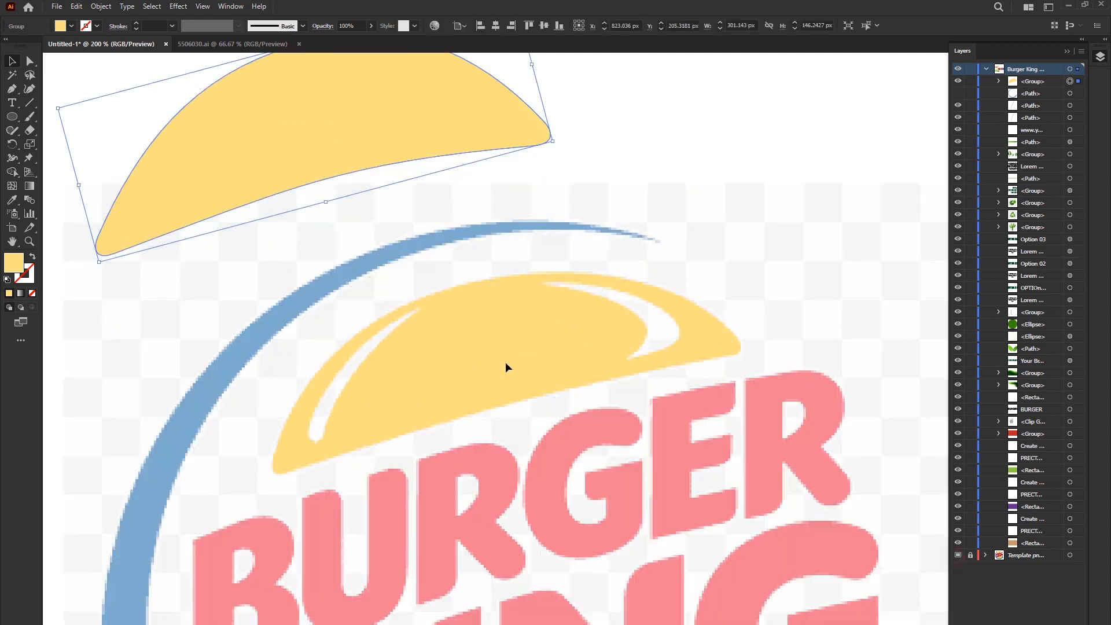
key(ctrl+z)
drag(489, 303, 445, 165)
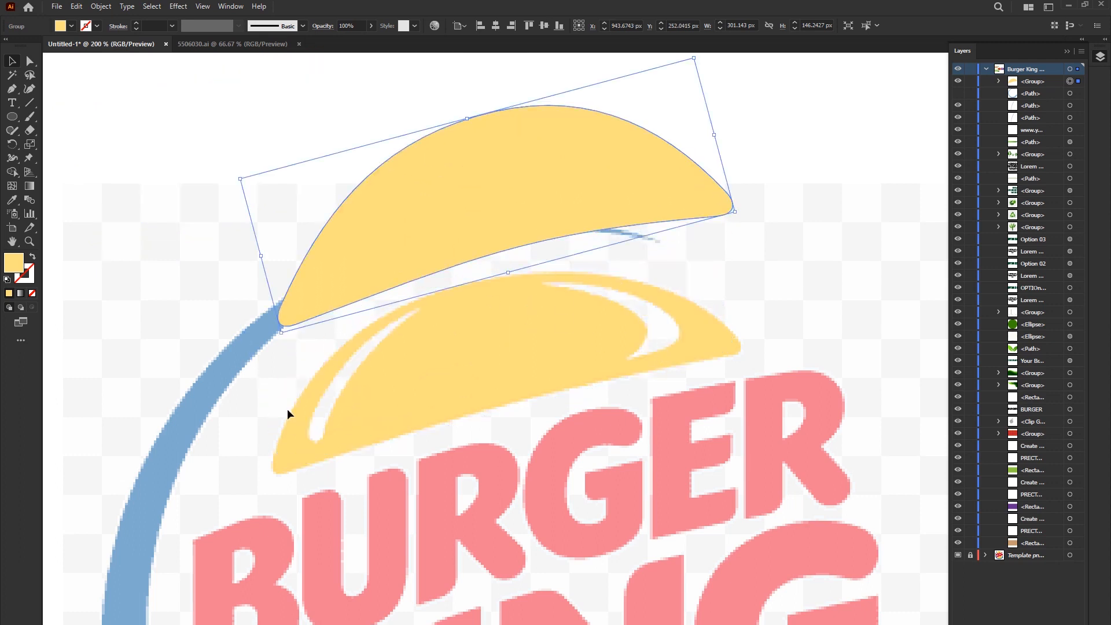
drag(602, 122, 603, 259)
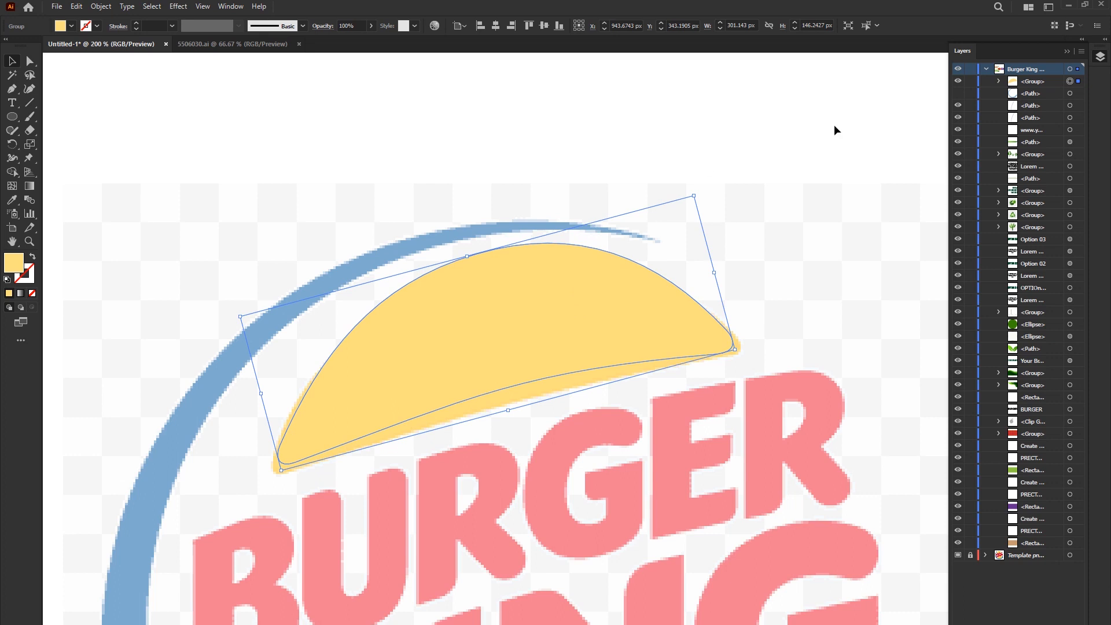
- Hide the dome and trace the bun's left highlight as a closed Curvature path about 75 by 84 px
click(958, 81)
scroll(386, 349, up, 1)
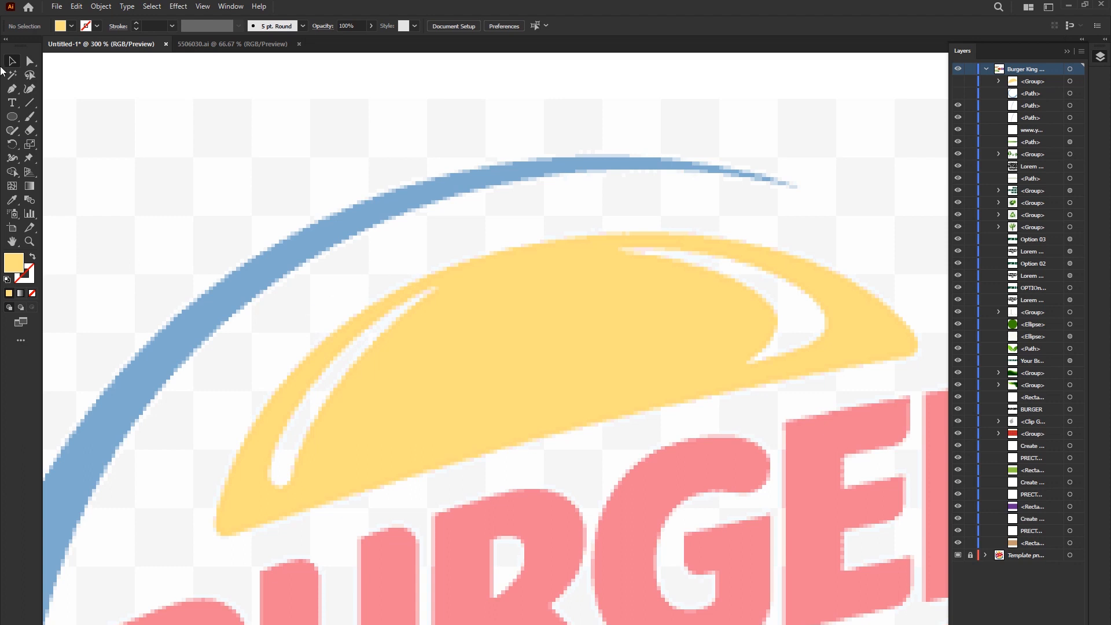
click(27, 91)
scroll(265, 434, up, 1)
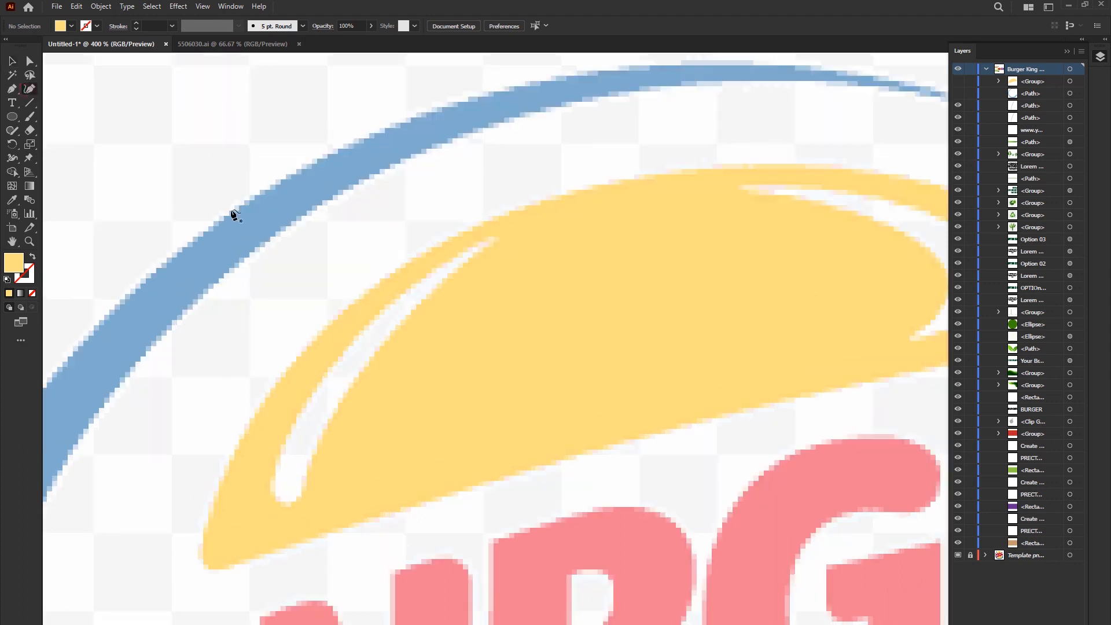
click(500, 234)
click(336, 361)
click(273, 483)
click(33, 257)
click(302, 488)
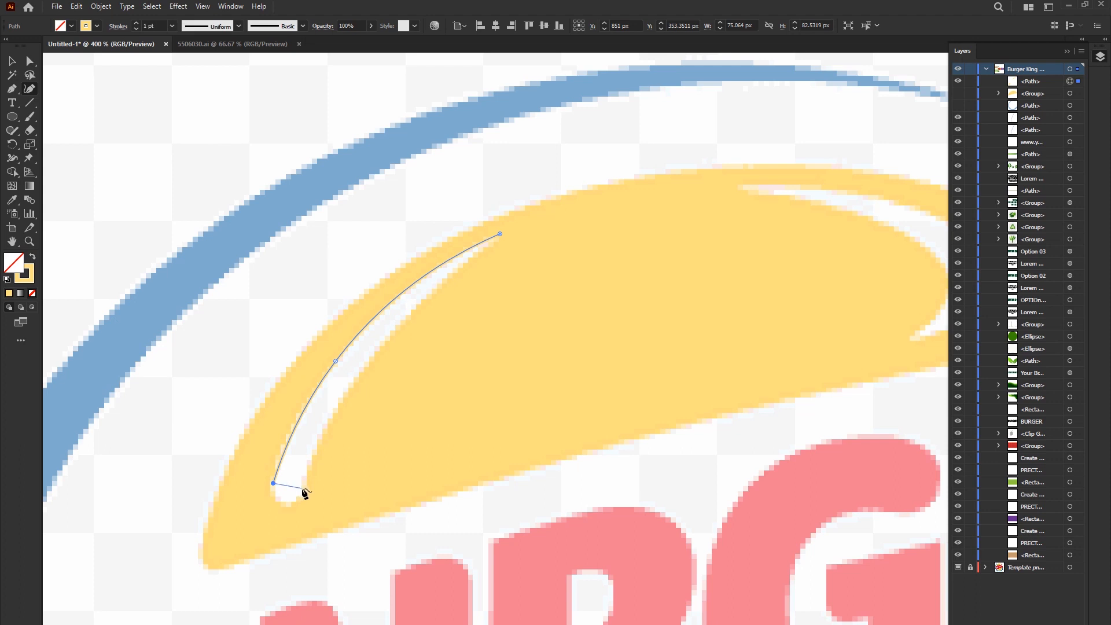
click(399, 325)
click(500, 234)
- Fill the left highlight with the near-white sampled from the template and round off its lower end
key(i)
click(324, 418)
key(v)
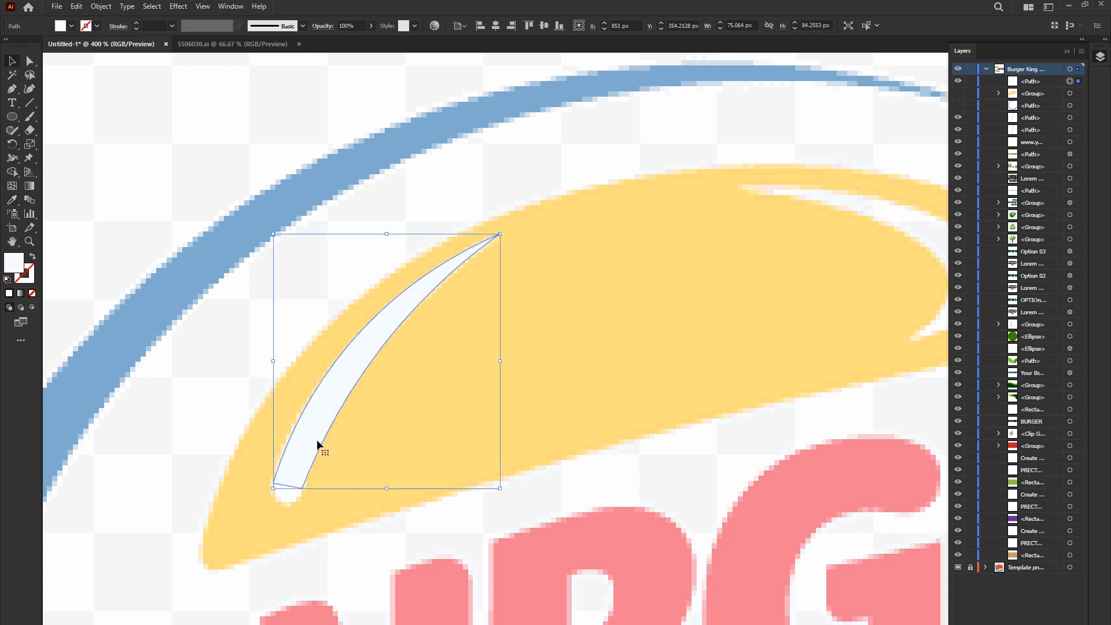
click(34, 67)
scroll(298, 483, up, 5)
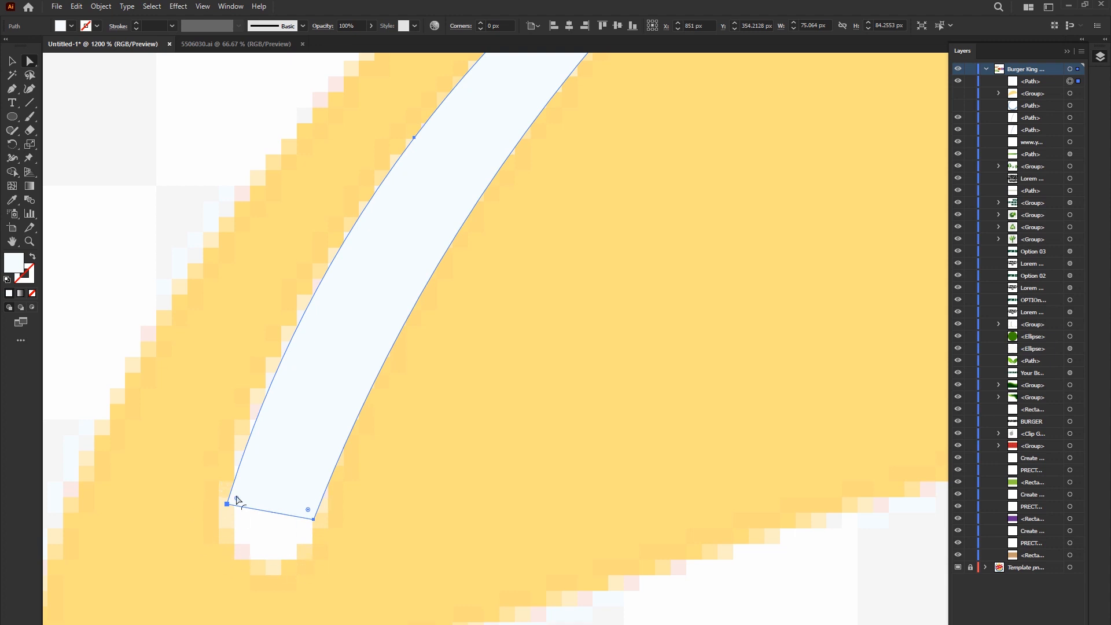
drag(311, 511, 386, 354)
click(354, 493)
click(268, 478)
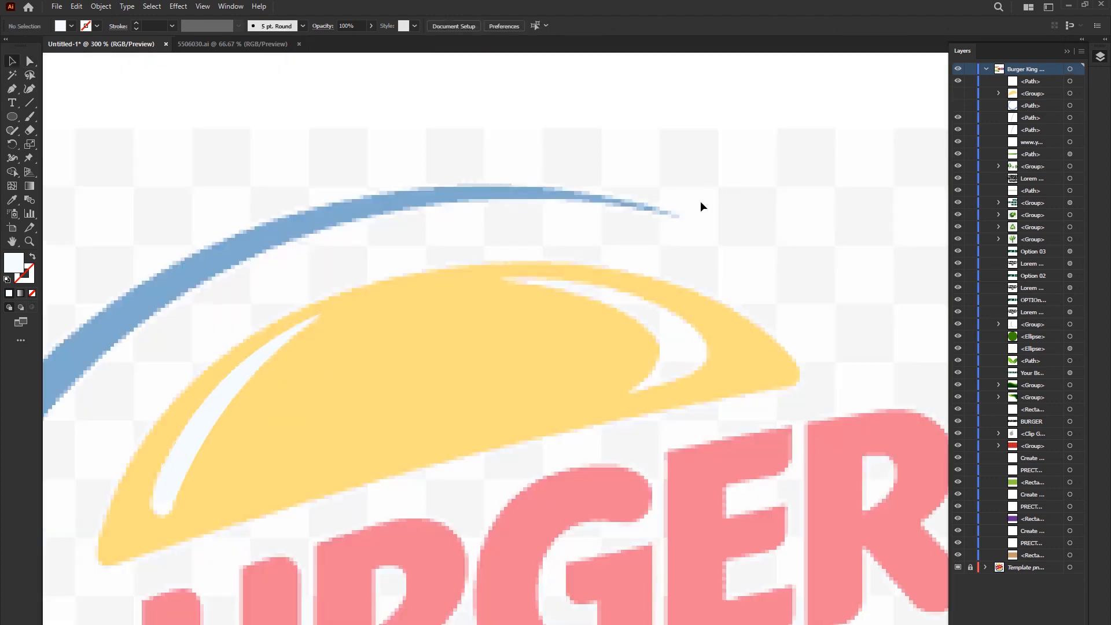
- Draw an unfilled circle about 133 px across with a black 1 pt stroke over the bun's right highlight
scroll(692, 319, up, 1)
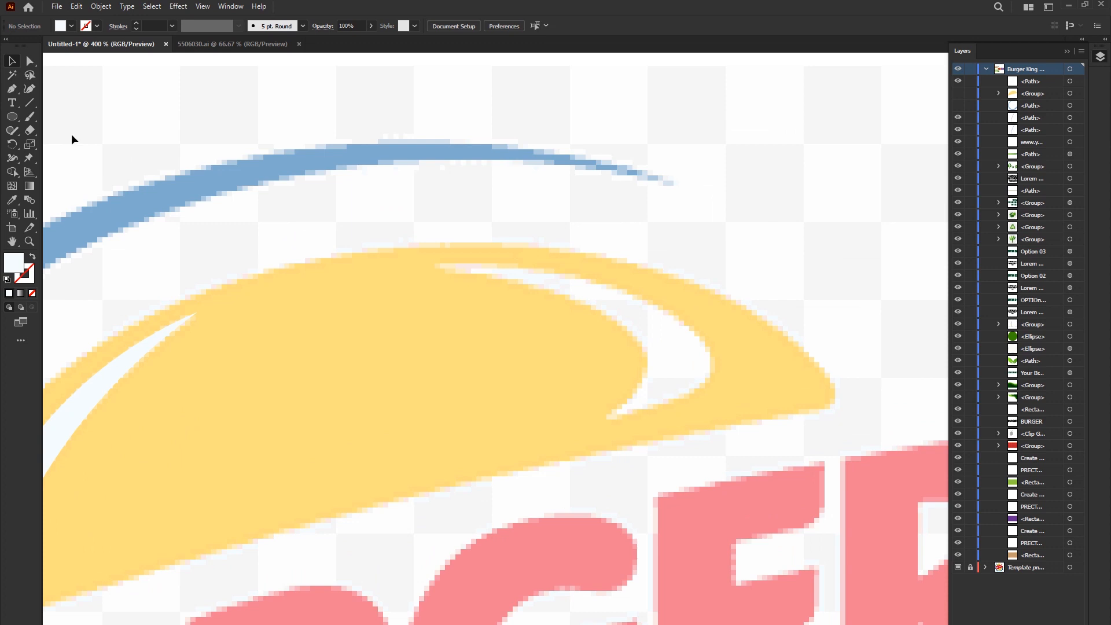
click(12, 116)
click(61, 28)
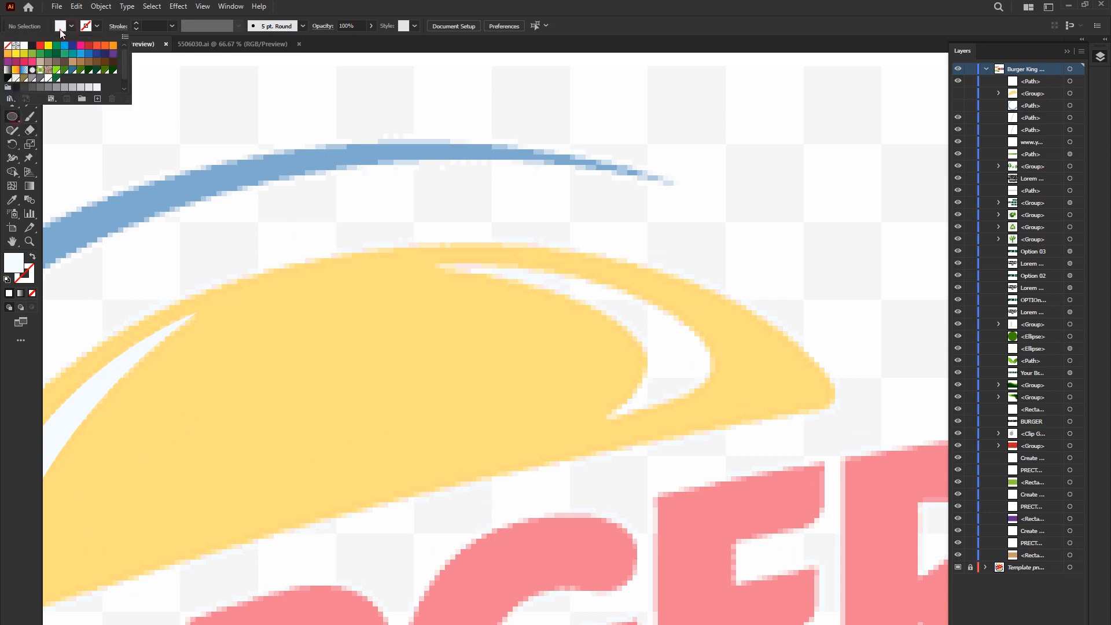
click(30, 46)
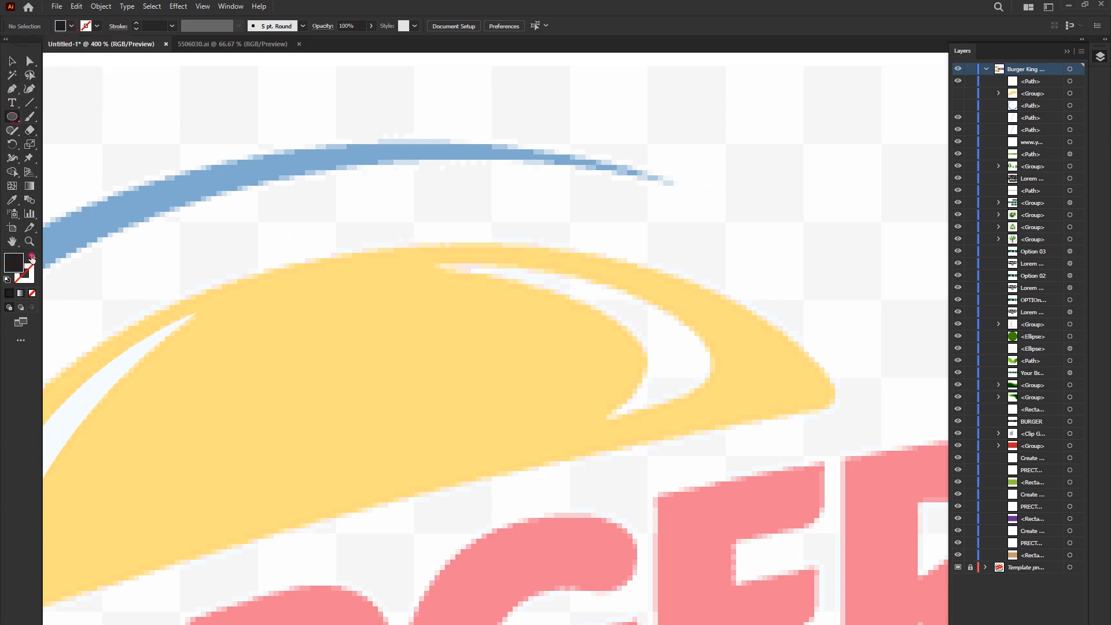
click(31, 257)
drag(429, 306, 778, 544)
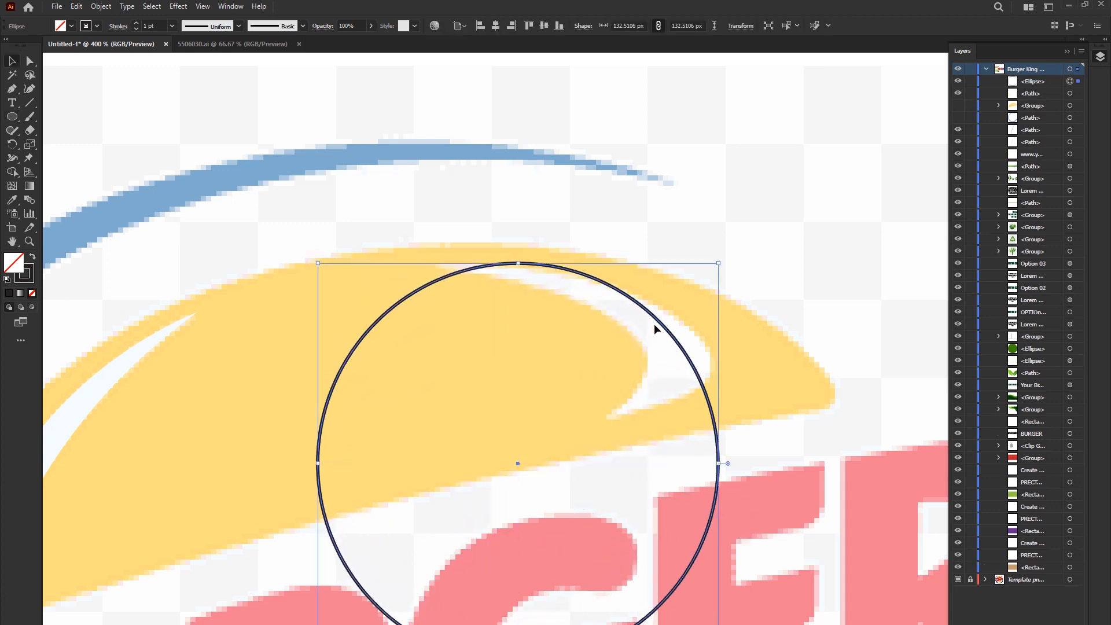
- Reposition the circle and widen it into an ellipse about 181 px wide along the right highlight's upper edge
drag(655, 325, 575, 326)
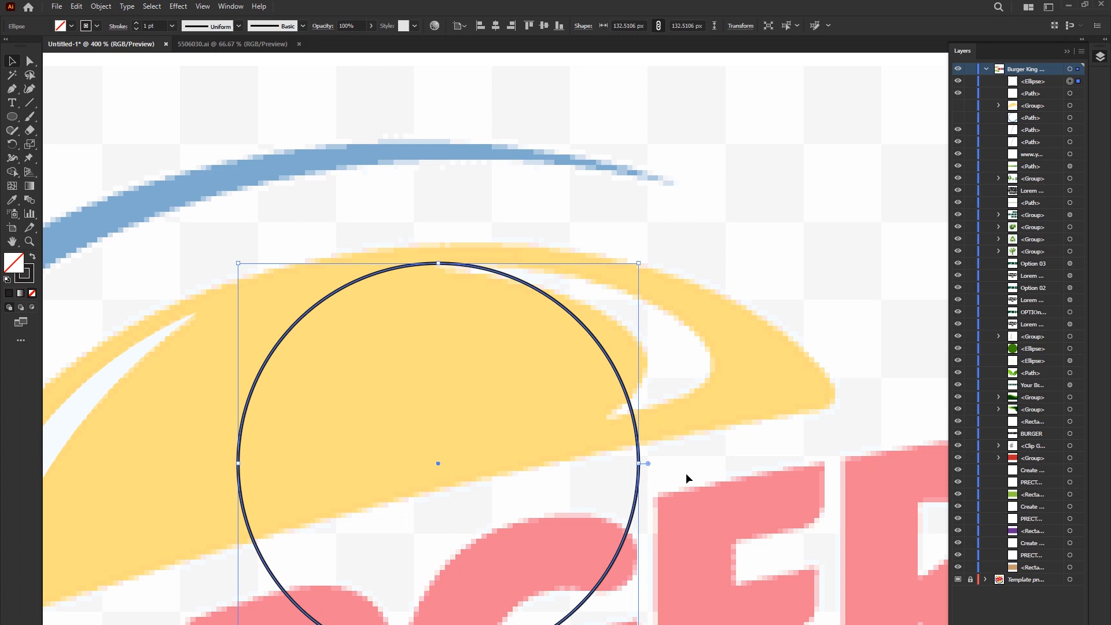
drag(638, 463, 751, 463)
drag(672, 328, 645, 327)
drag(727, 463, 759, 459)
- Copy the ellipse, flatten the copy to about 181 by 55 px and fit it to the highlight's rounded outer end
drag(667, 316, 620, 225)
drag(439, 170, 439, 251)
drag(438, 572, 438, 415)
scroll(640, 326, up, 2)
drag(731, 271, 731, 334)
scroll(732, 338, down, 1)
drag(363, 263, 363, 261)
drag(539, 313, 597, 273)
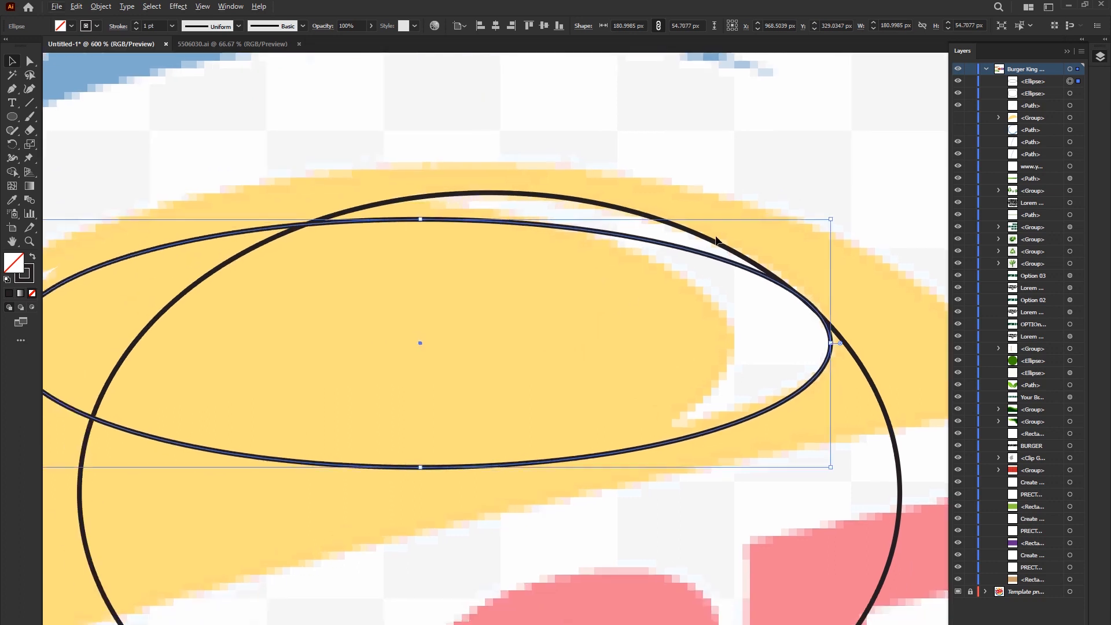
- Add two more ellipse copies along the right highlight's inner edge, sizing the flatter one to about 181 by 72 px
drag(702, 239, 622, 240)
drag(853, 354, 643, 308)
drag(287, 115, 287, 234)
drag(643, 327, 677, 249)
drag(320, 157, 318, 192)
scroll(474, 237, down, 2)
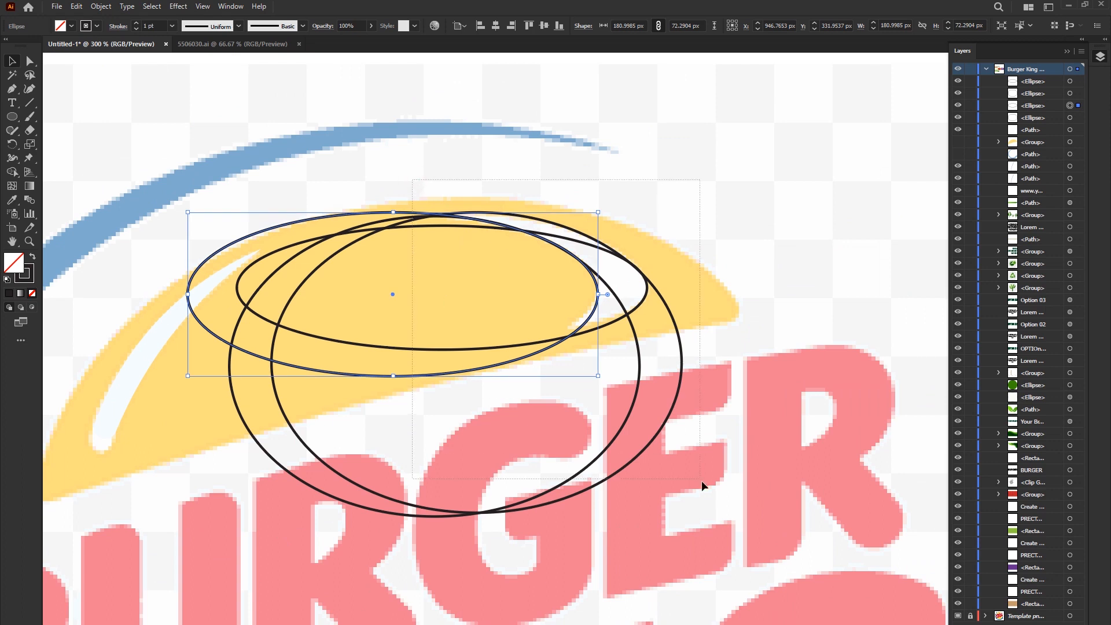
- Select the four ellipses and use Shape Builder to remove every region outside the right highlight's crescent
drag(701, 480, 702, 480)
scroll(602, 264, up, 1)
click(12, 172)
drag(377, 243, 297, 176)
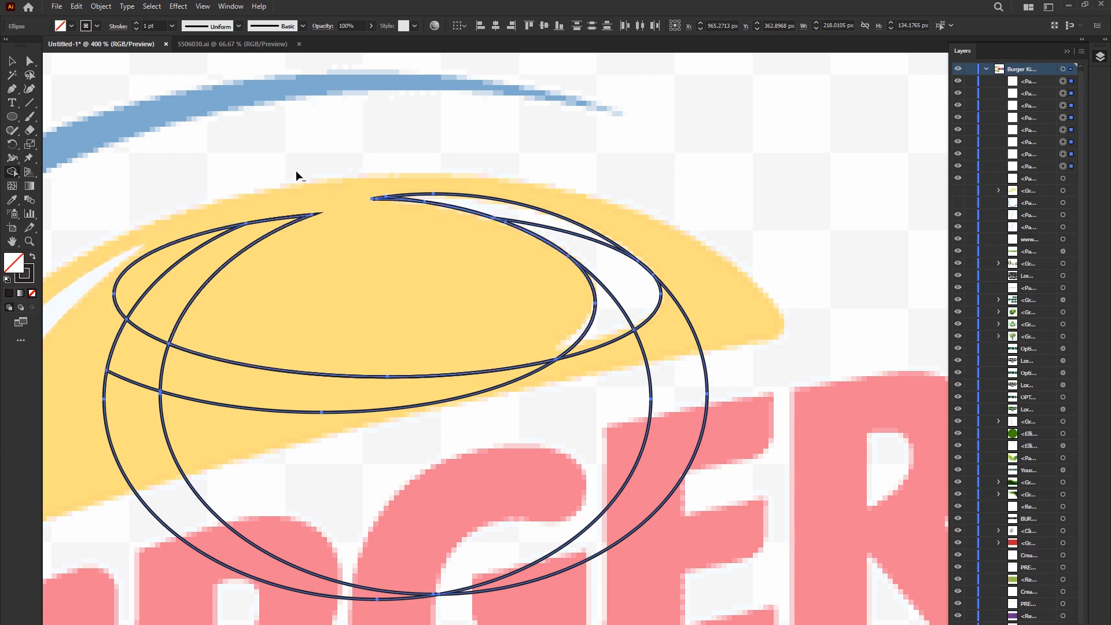
drag(218, 265, 173, 278)
mouse_move(277, 317)
mouse_down()
mouse_move(574, 558)
mouse_move(599, 564)
mouse_up()
drag(120, 465, 116, 439)
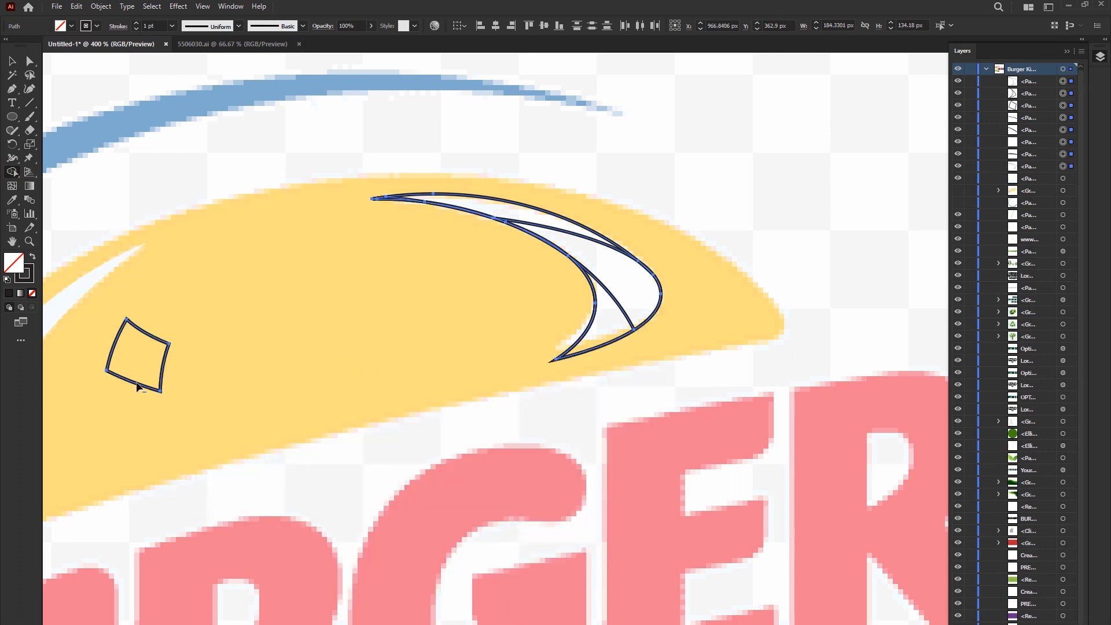
drag(127, 363, 208, 374)
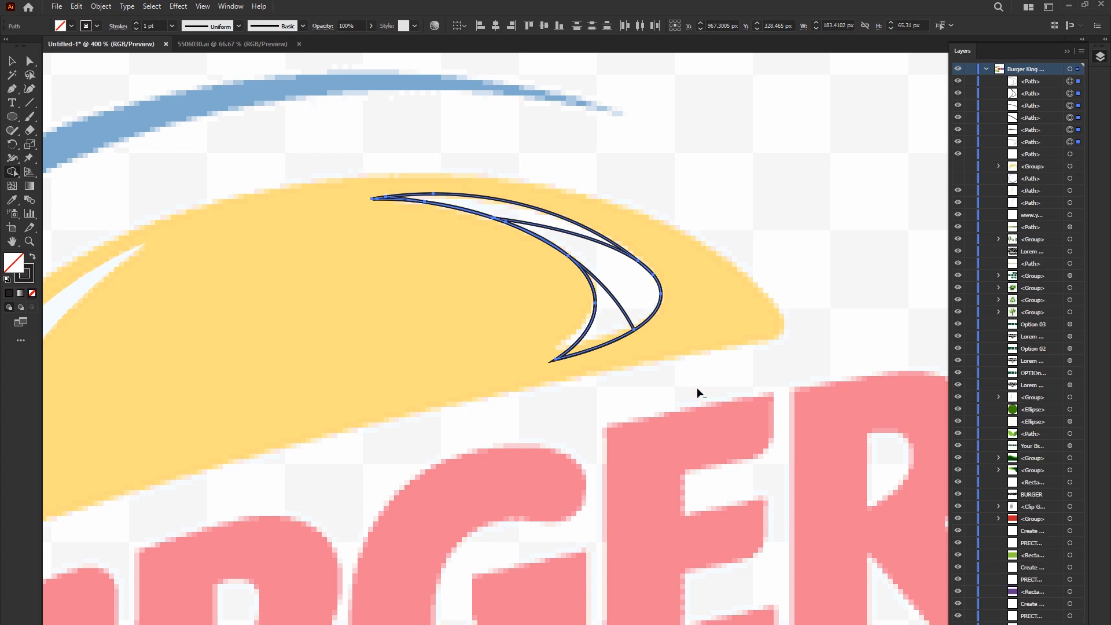
- Merge the remaining regions inside the crescent with Shape Builder
key(ctrl+equal)
mouse_move(532, 219)
mouse_down()
mouse_move(602, 258)
mouse_move(607, 384)
mouse_up()
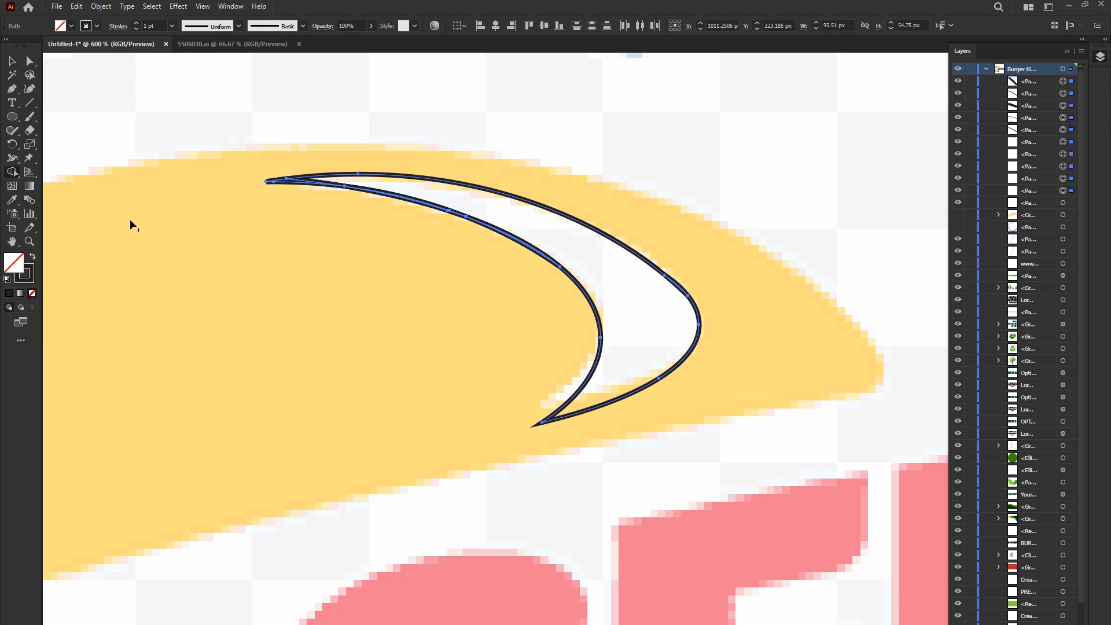
scroll(669, 288, up, 3)
drag(677, 279, 687, 274)
scroll(597, 327, down, 2)
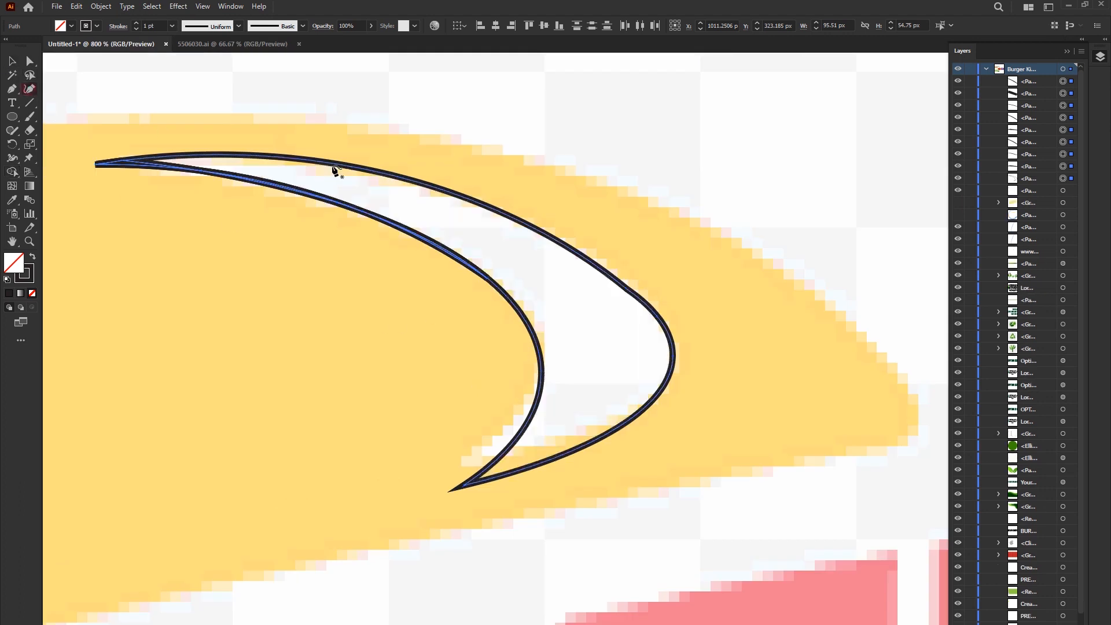
click(156, 90)
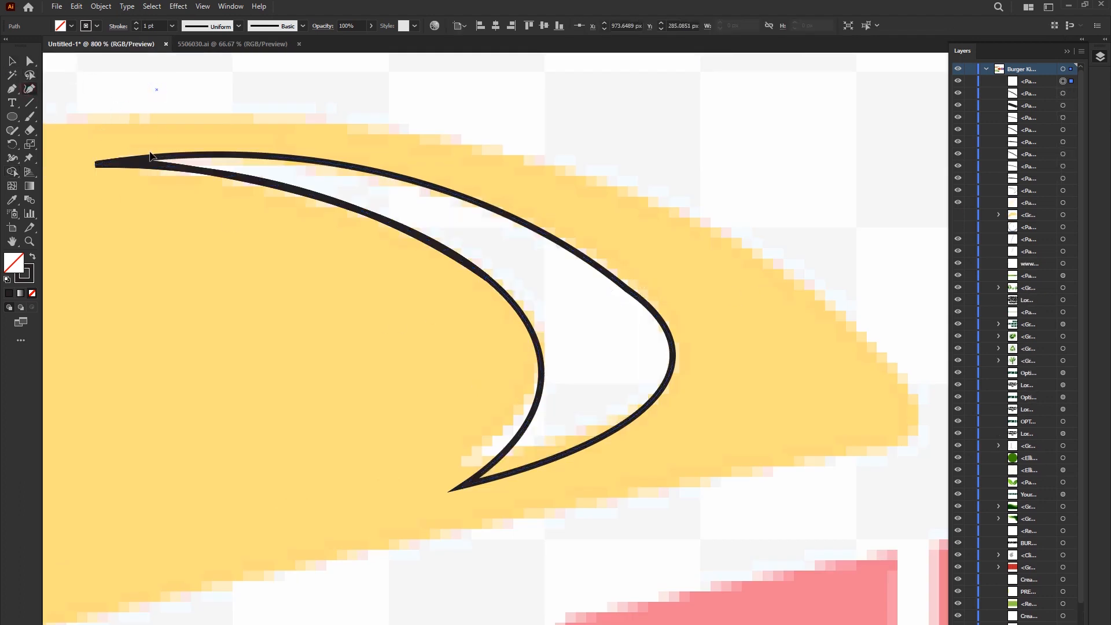
key(ctrl+z)
click(402, 175)
key(ctrl+z)
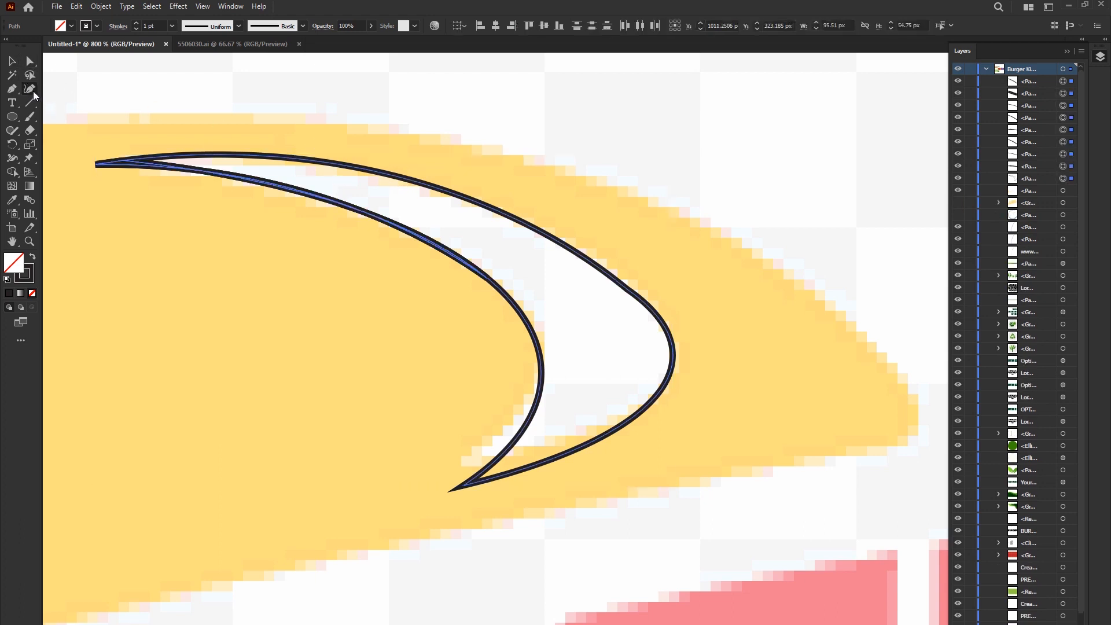
- Delete the two small leftover slivers at the pointed upper tip of the right highlight's crescent
click(260, 154)
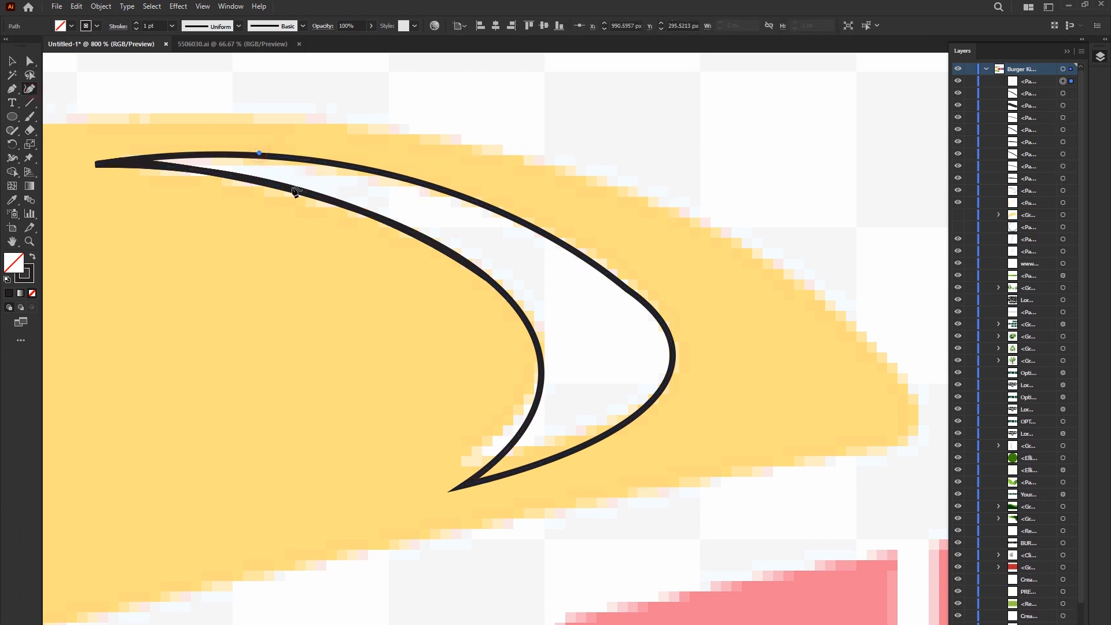
key(ctrl+z)
click(123, 160)
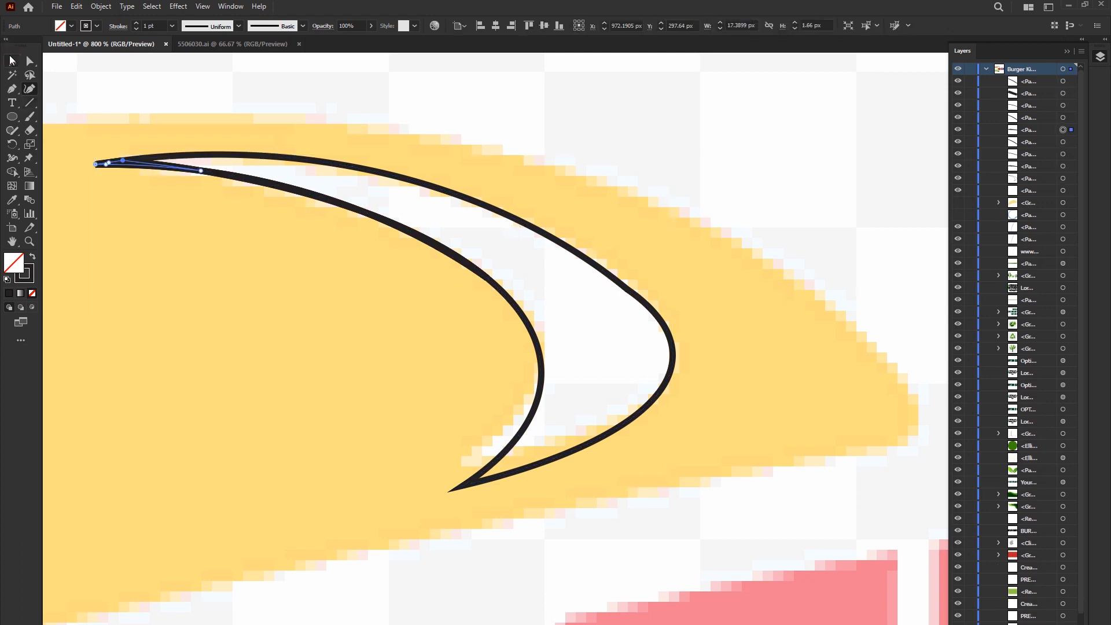
key(Delete)
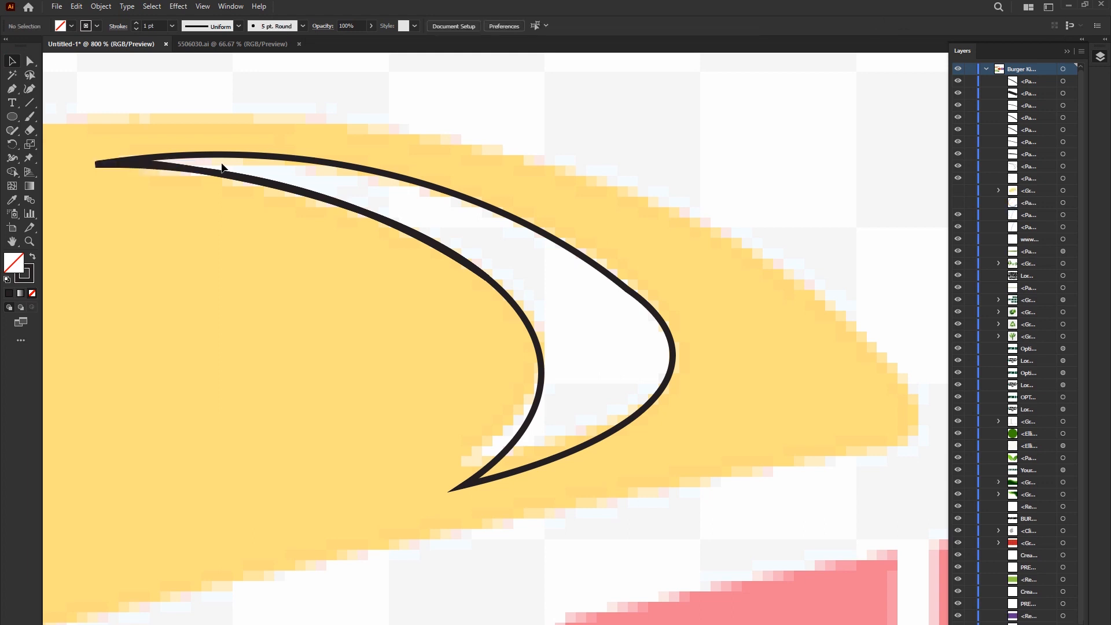
click(110, 163)
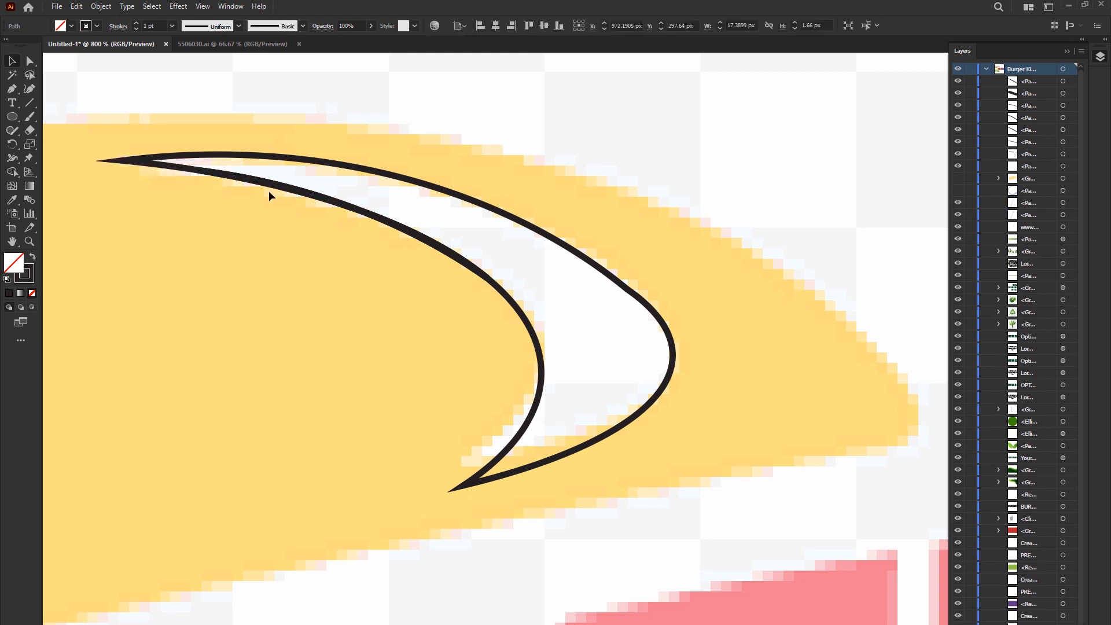
key(Delete)
- Smooth the crescent's outer curve by moving its kinked anchor point up and inward along the edge with the Curvature tool
click(164, 171)
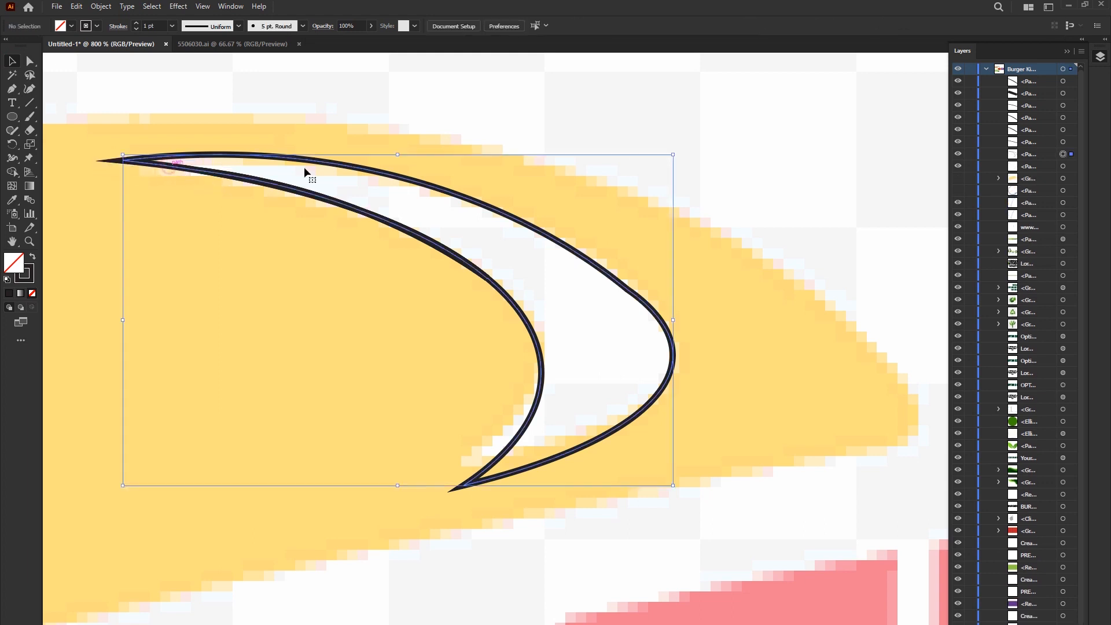
click(29, 90)
scroll(621, 283, up, 1)
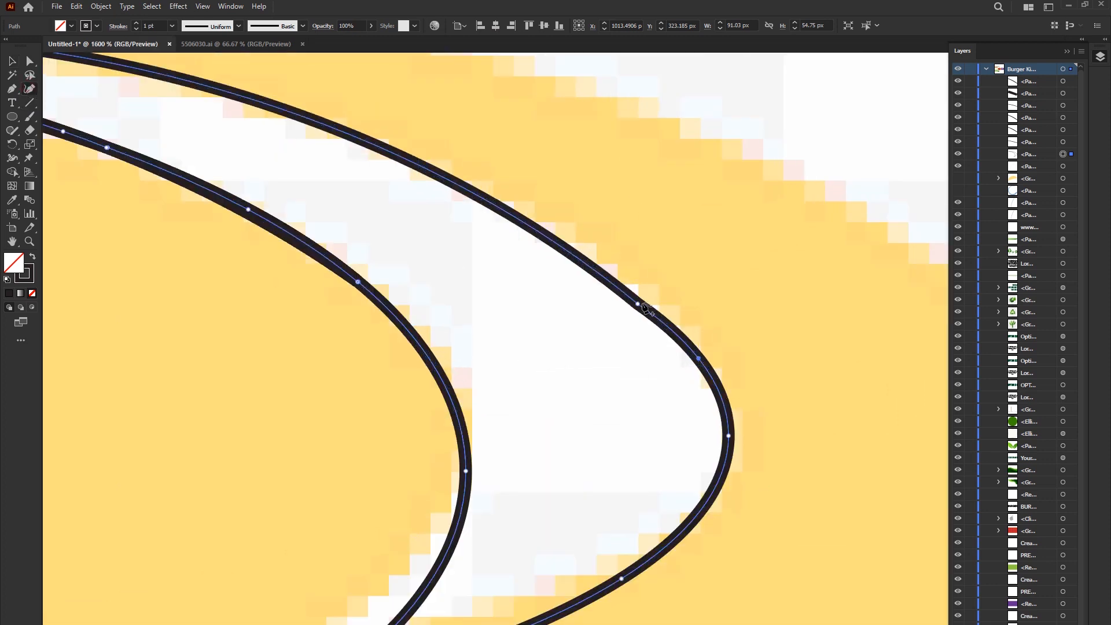
drag(637, 303, 589, 252)
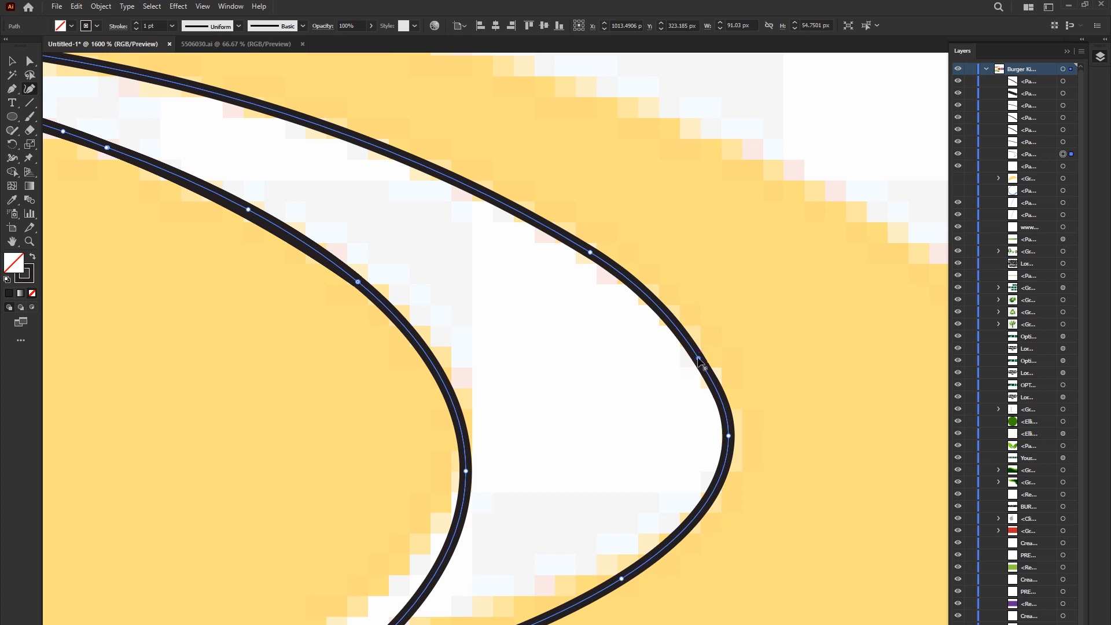
scroll(698, 357, down, 2)
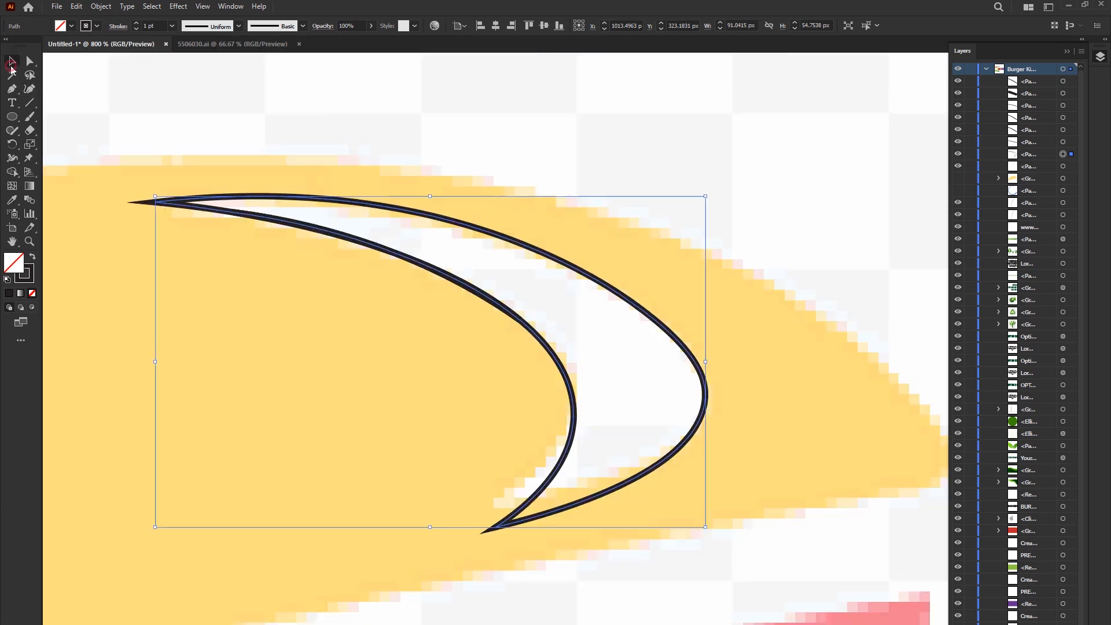
- Fill the crescent with white sampled from the template's highlight, leaving it without a stroke
key(i)
click(594, 363)
key(v)
- Delete the stray black path fragments along the crescent's inner edge
click(318, 231)
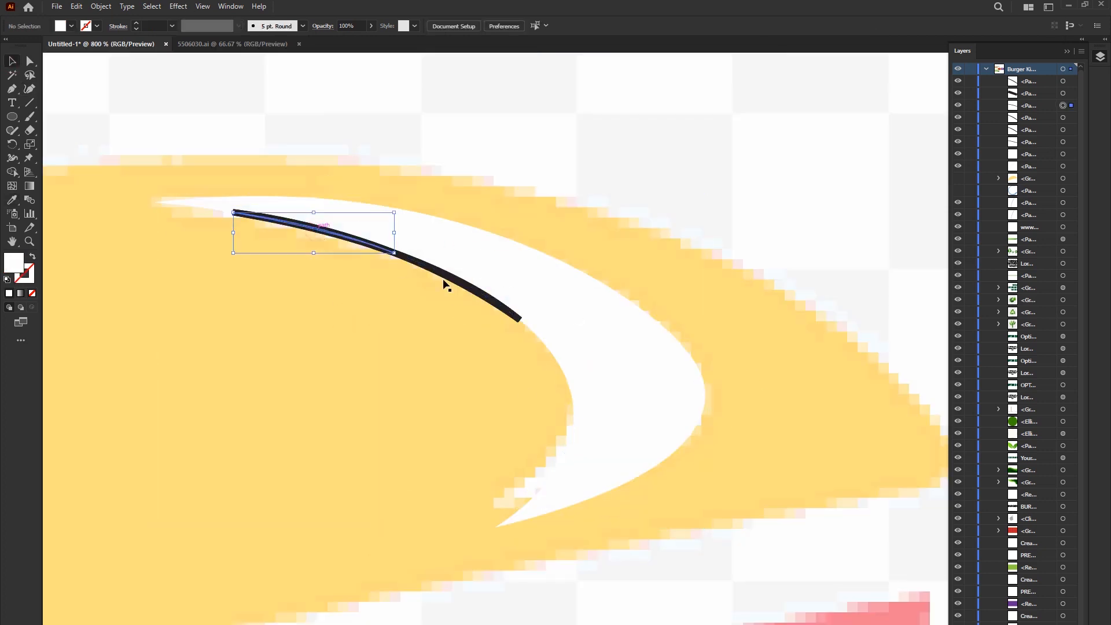
key(ctrl+shift+a)
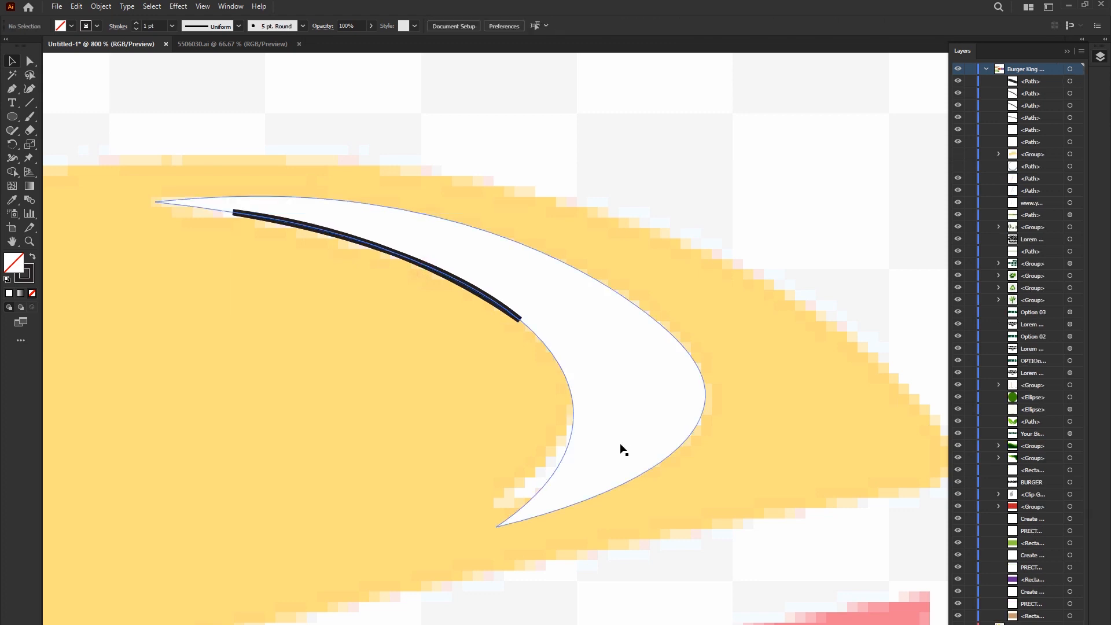
click(453, 280)
key(Delete)
click(364, 242)
key(Delete)
click(429, 266)
click(431, 285)
click(431, 270)
key(Delete)
click(385, 250)
key(Delete)
- Show the hidden yellow bun group and hide the template image
scroll(558, 292, down, 3)
click(957, 108)
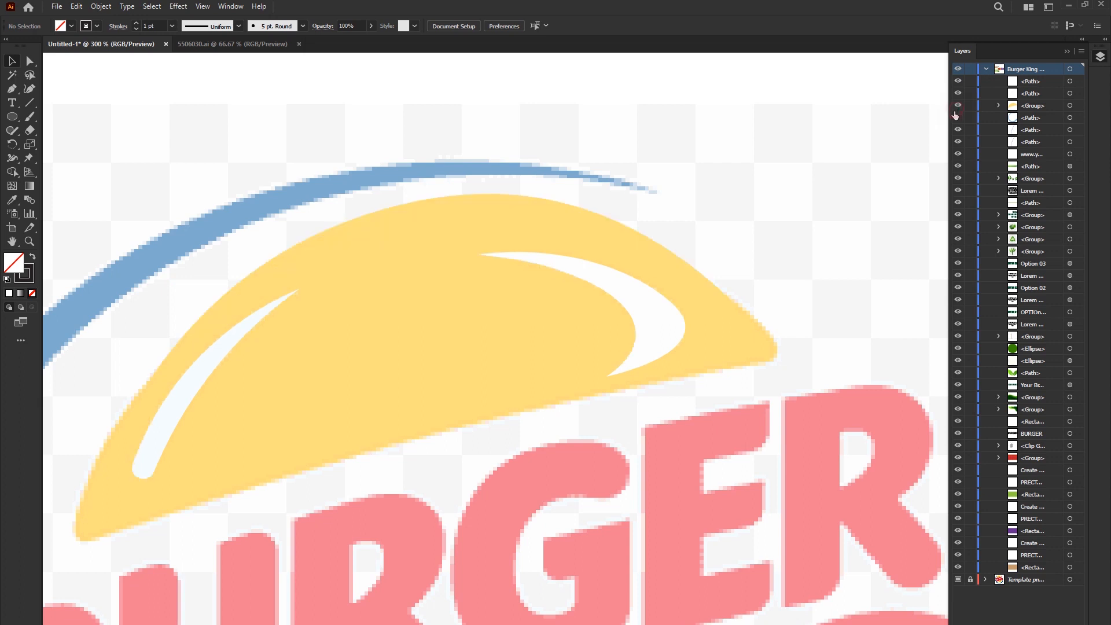
click(958, 579)
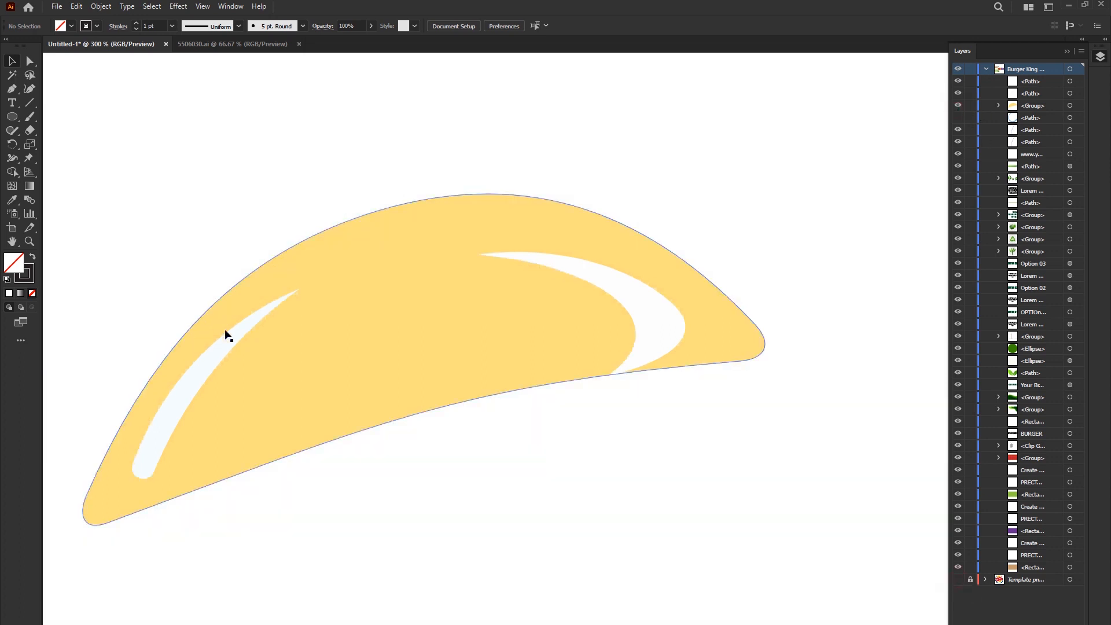
- Move the crescent highlight up and inward within the bun, and group the bun with both highlights
drag(644, 313, 637, 290)
drag(683, 357, 680, 361)
drag(144, 183, 715, 496)
right_click(482, 255)
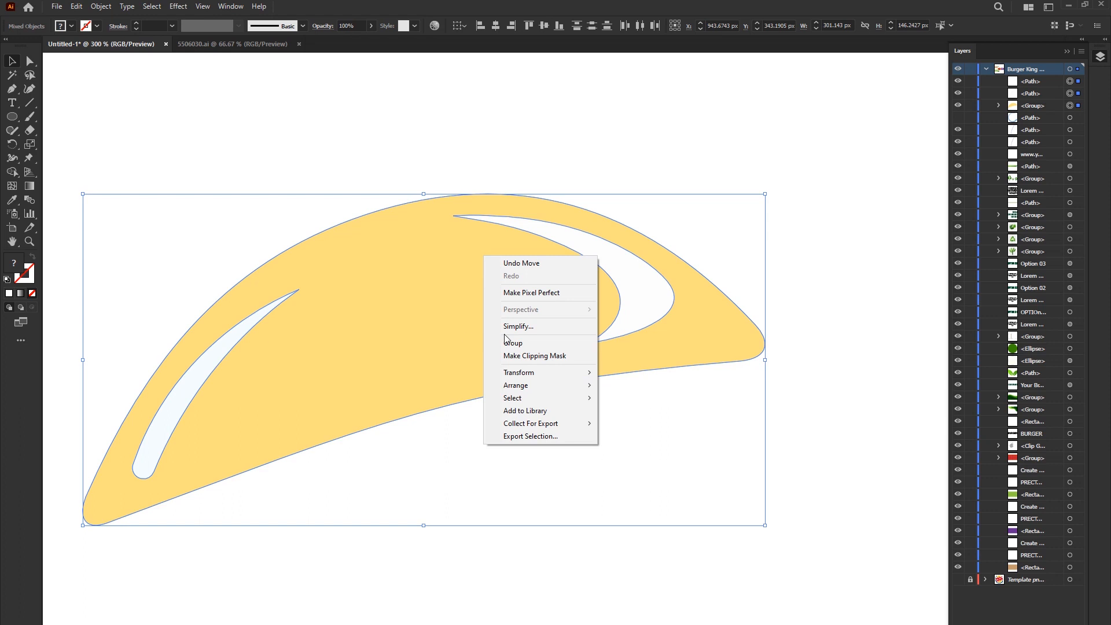
click(521, 345)
- Show the template image again and fit the bun group over its upper bun, widening it to about 310 px
mouse_move(566, 262)
mouse_down()
mouse_move(633, 261)
mouse_move(585, 261)
mouse_up()
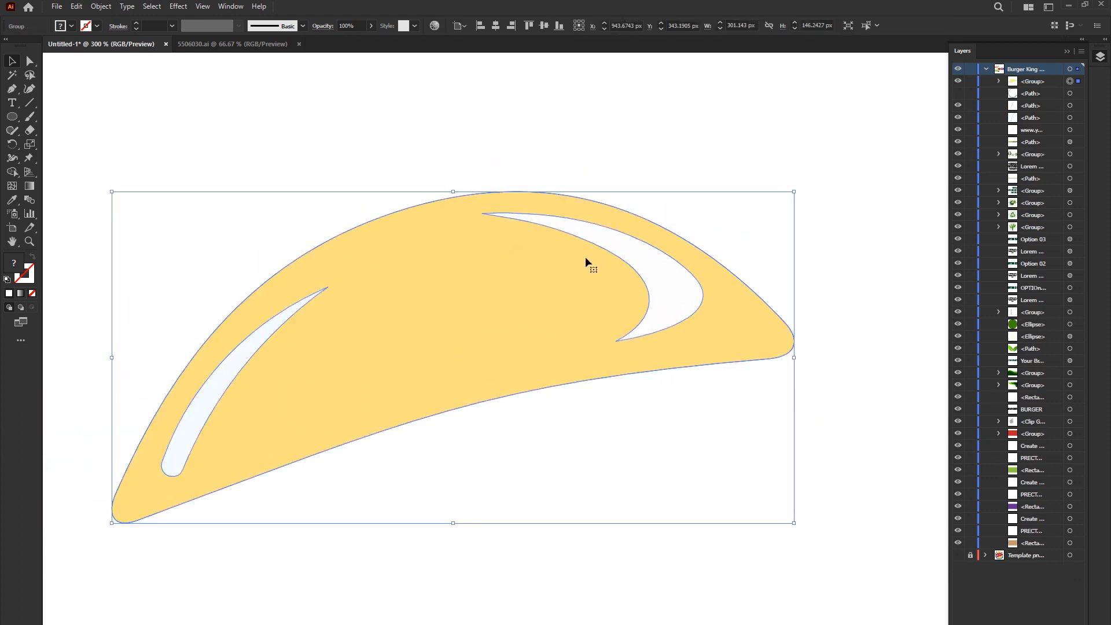
click(958, 555)
drag(546, 419, 495, 346)
drag(759, 373, 778, 372)
click(623, 175)
scroll(624, 176, down, 2)
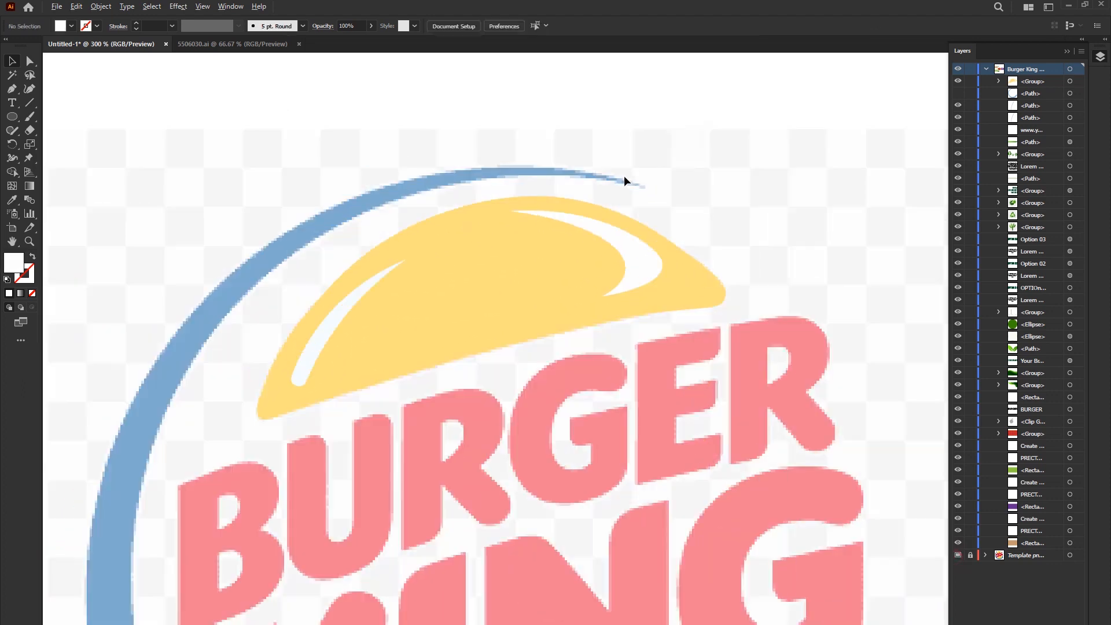
- Copy the upper bun group, rotate the copy upside down and fit it over the template's lower bun at about 306 by 154 px
drag(713, 412, 610, 285)
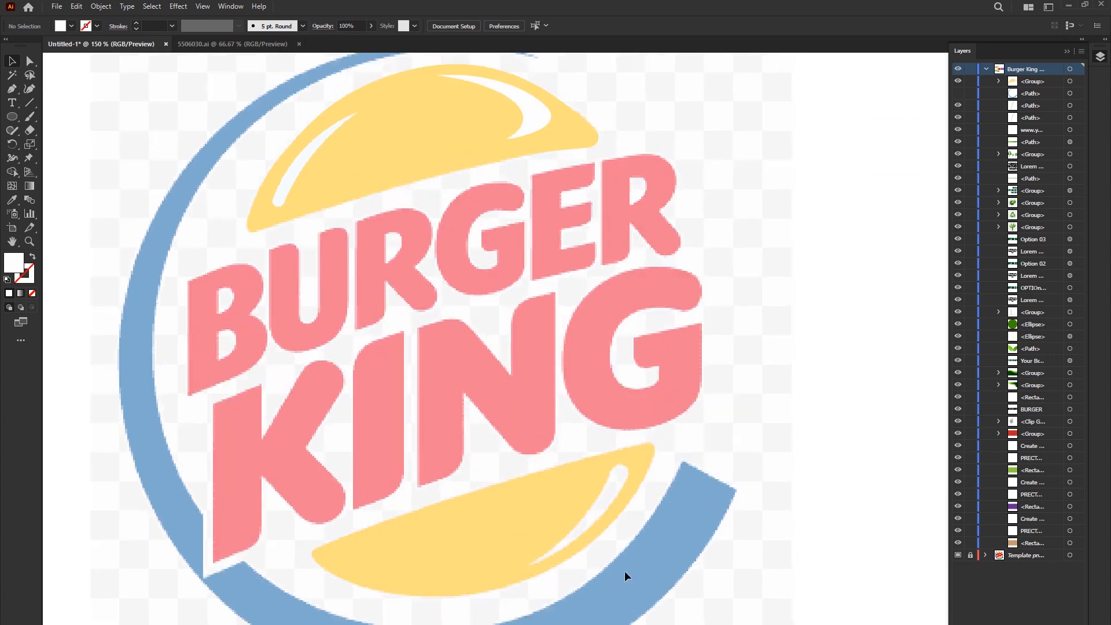
click(424, 149)
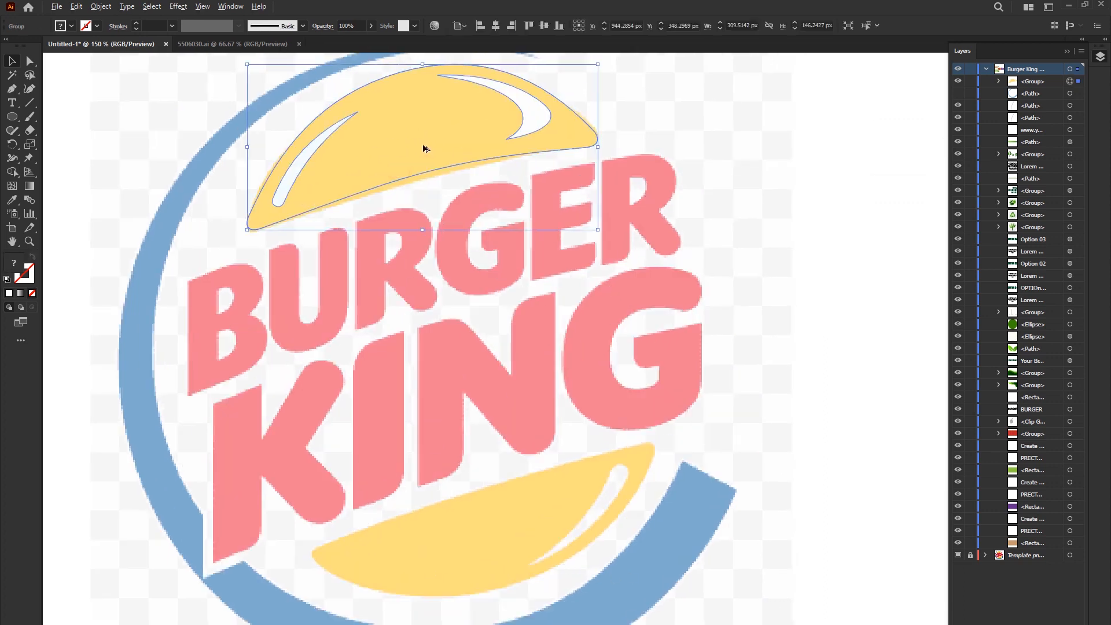
drag(417, 147, 523, 379)
drag(714, 384, 405, 399)
drag(552, 430, 492, 576)
drag(655, 621, 658, 610)
drag(549, 554, 561, 558)
- Delete the crescent highlight inside the lower bun group and leave isolation mode
double_click(362, 564)
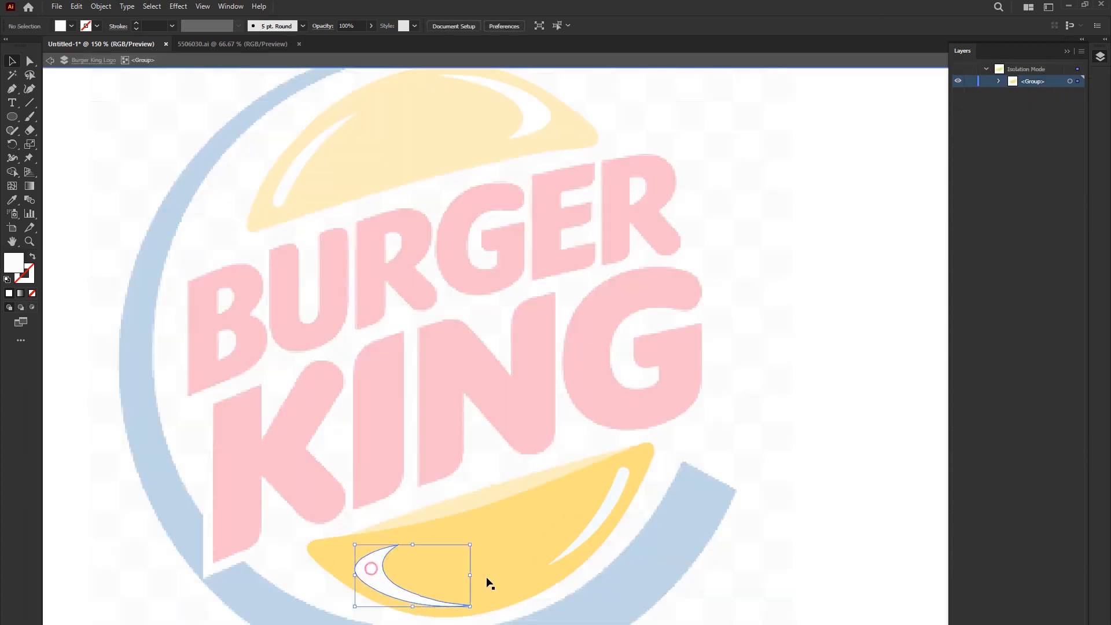
key(Delete)
double_click(784, 409)
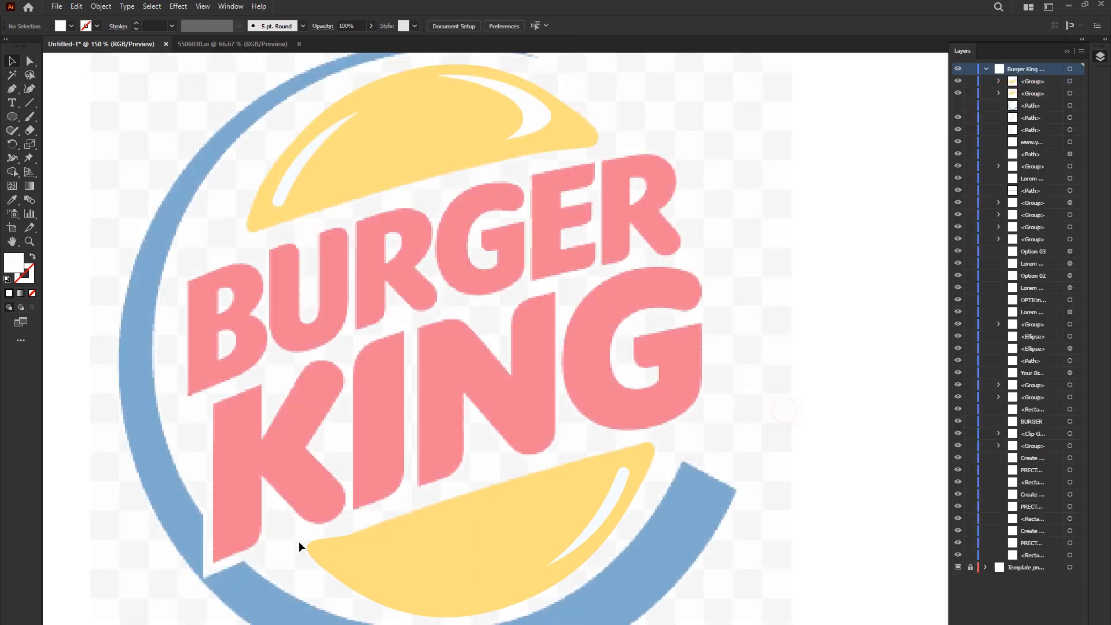
scroll(409, 499, down, 1)
drag(478, 510, 488, 466)
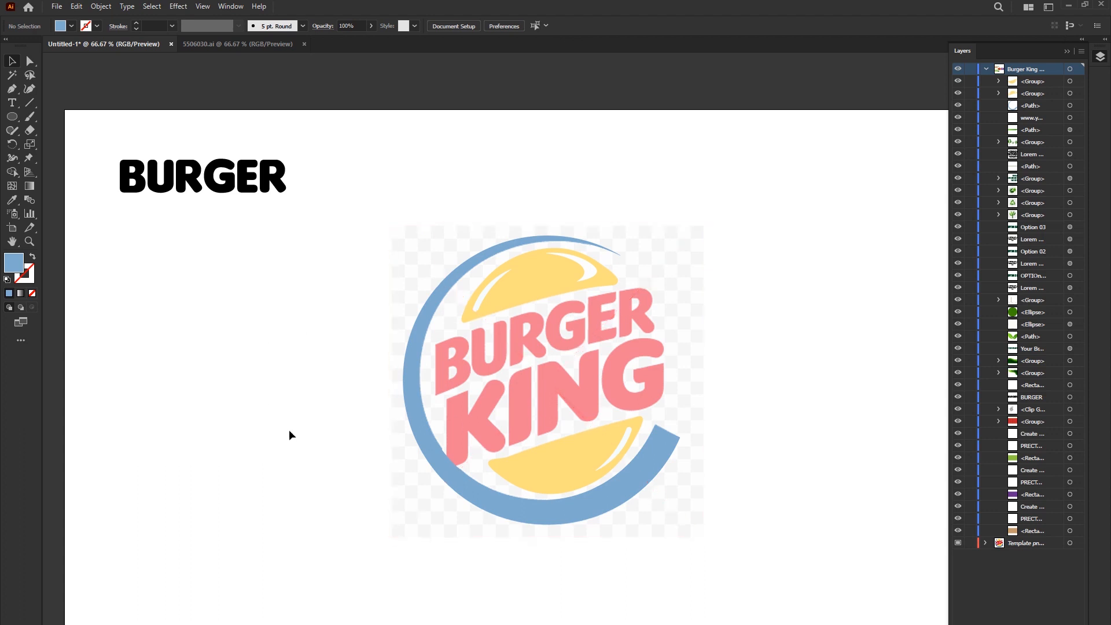
- Place the Burger King logo PNG from the desktop below the BURGER text as a color reference, and hide the faded template
key(super+d)
drag(14, 18, 248, 294)
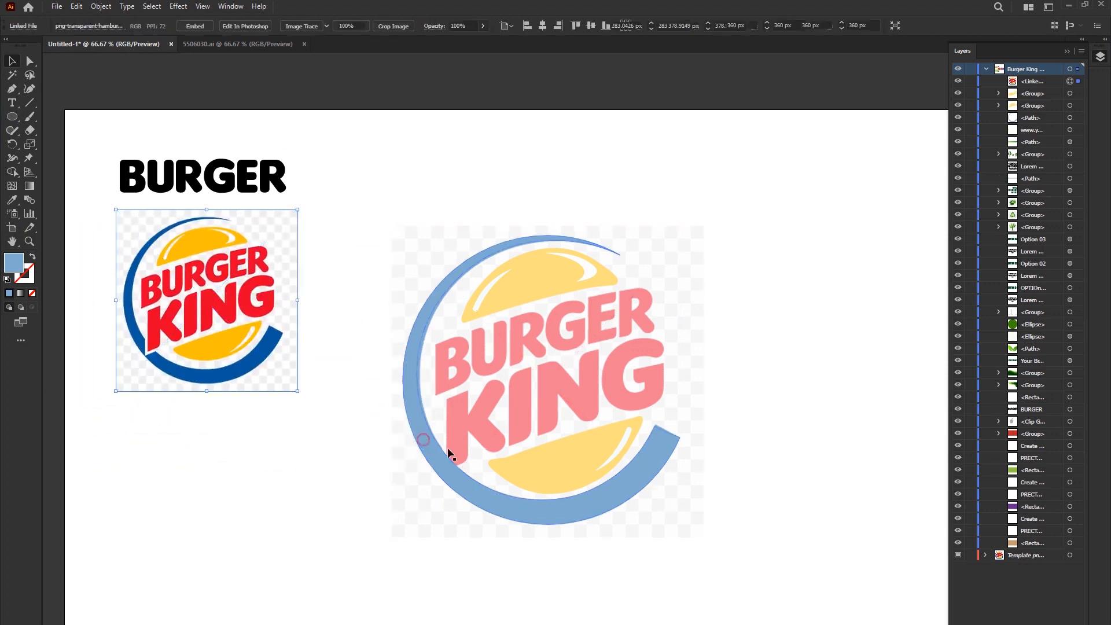
click(479, 422)
click(485, 371)
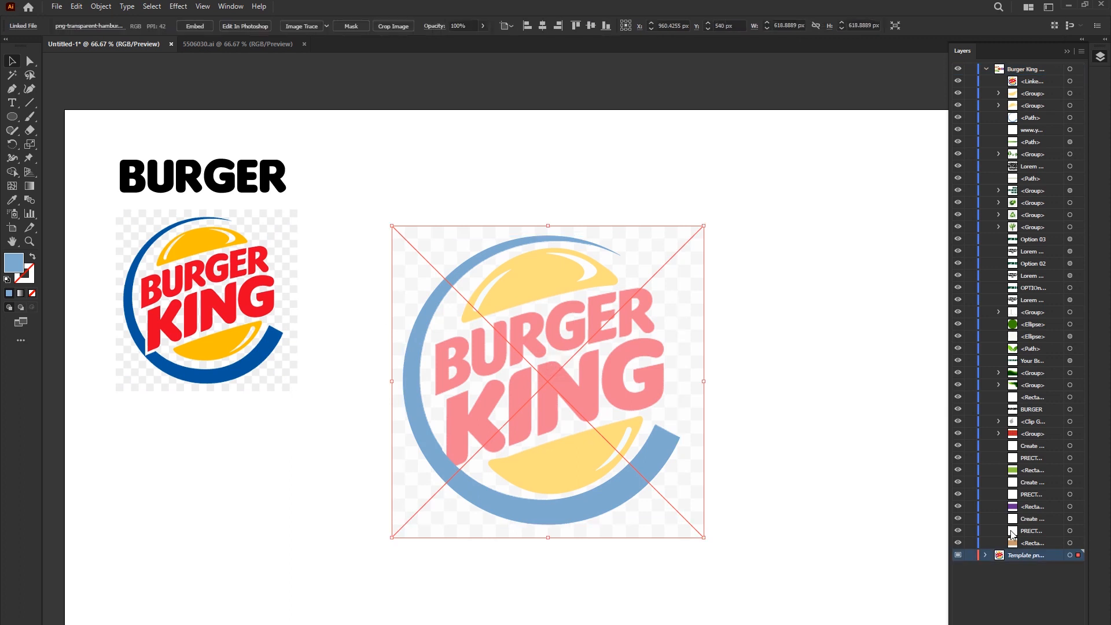
click(958, 556)
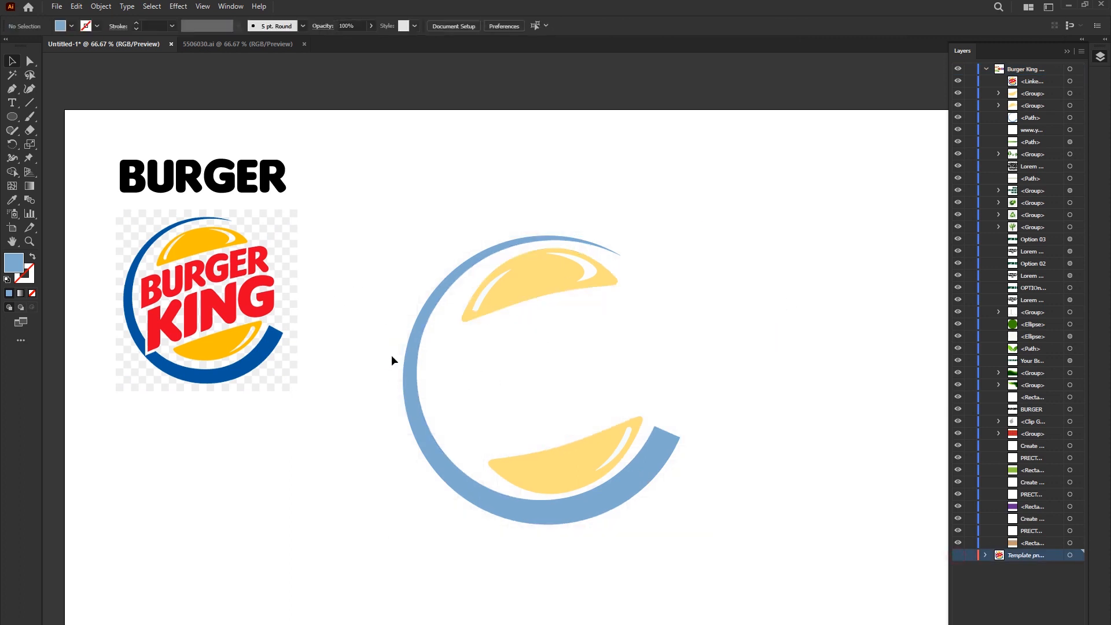
- Fill the ring arc with the dark blue sampled from the reference logo
click(409, 364)
key(i)
click(140, 259)
key(v)
- Cut the highlight out of the lower bun with Shape Builder
click(619, 447)
scroll(619, 447, up, 3)
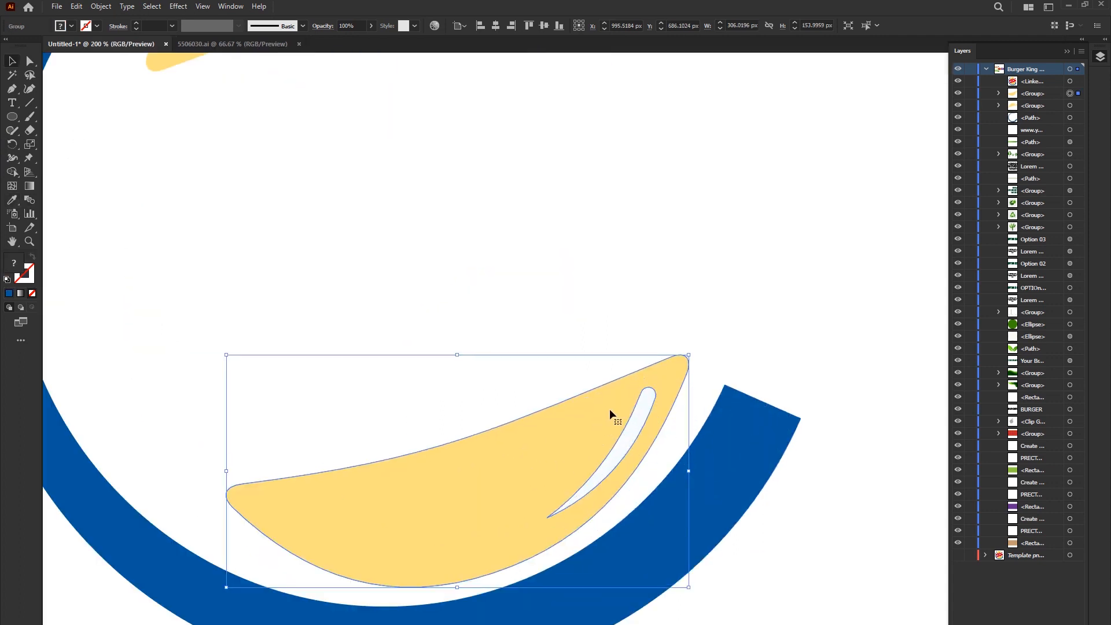
click(12, 172)
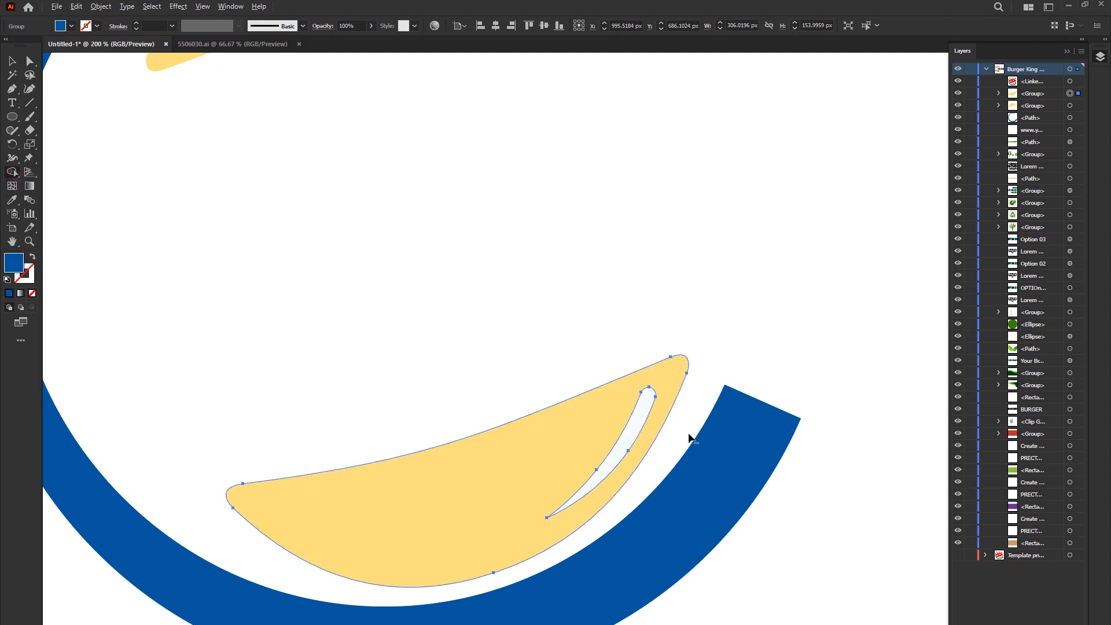
alt+click(636, 410)
key(v)
drag(606, 457, 455, 408)
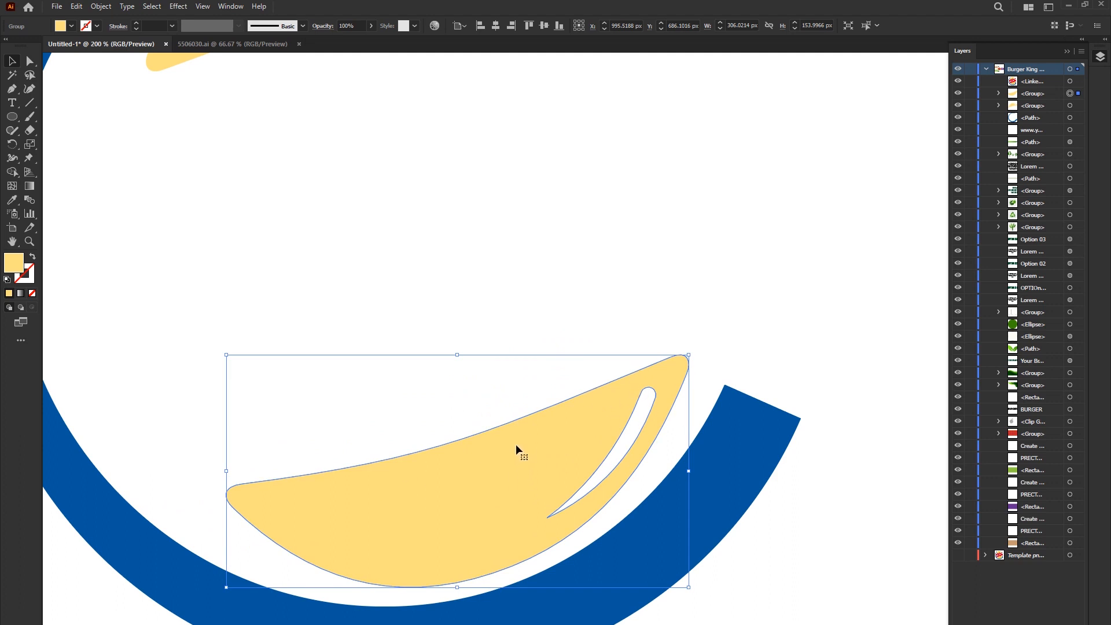
click(620, 310)
scroll(561, 411, down, 3)
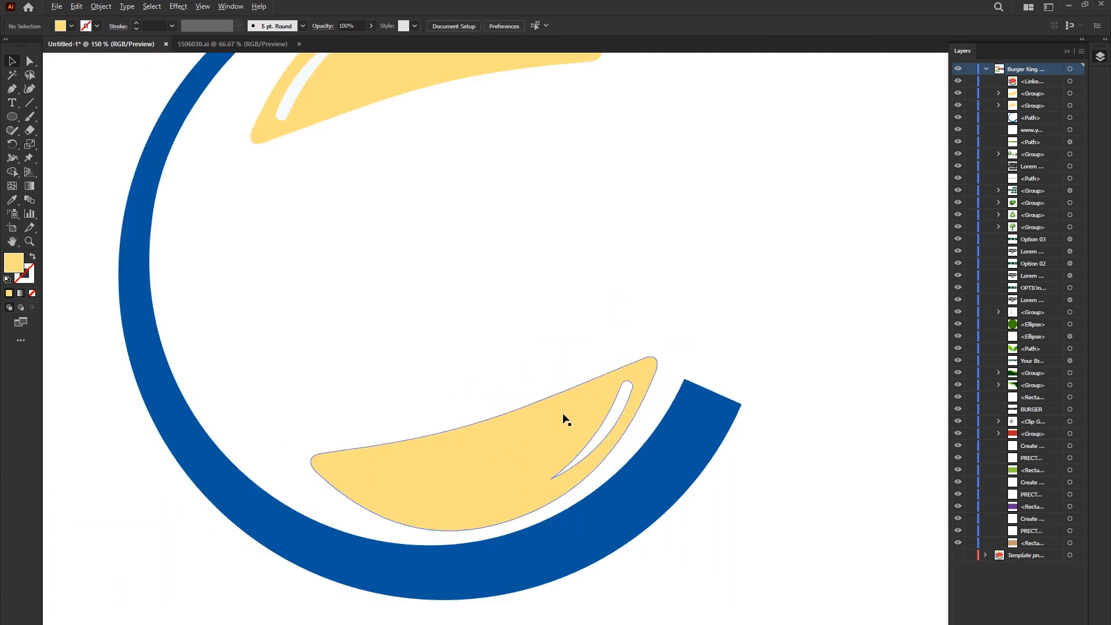
- Fill the lower bun with the golden yellow sampled from the reference logo
drag(468, 418, 655, 390)
click(665, 421)
key(i)
click(178, 257)
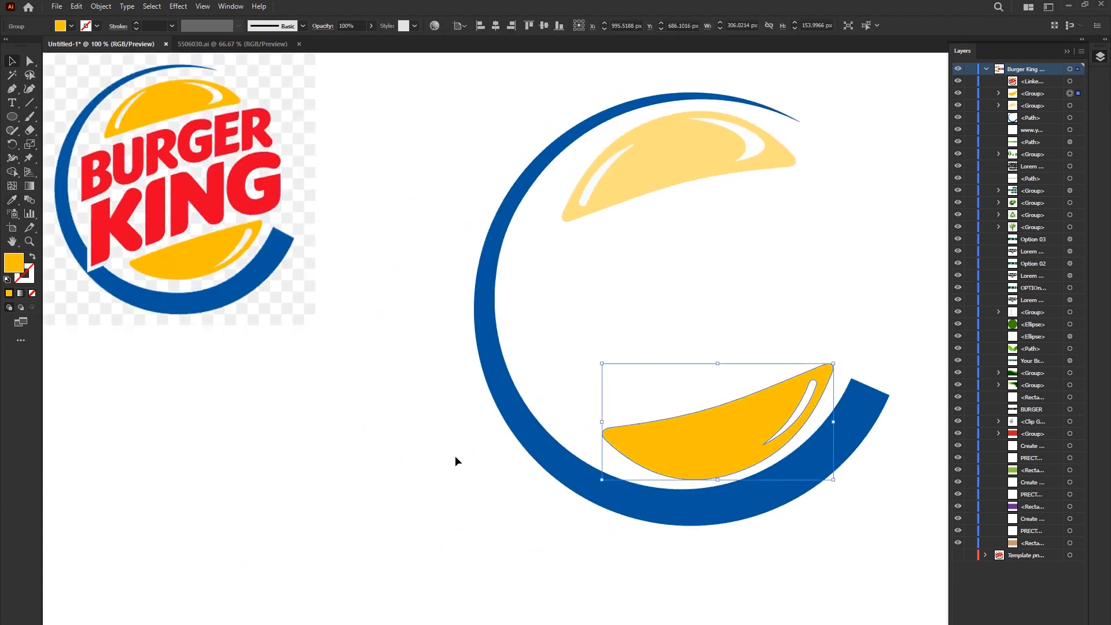
key(v)
click(620, 278)
drag(620, 277, 663, 358)
- Widen the upper bun group on both sides to about 354 px inside the blue ring
click(698, 234)
drag(600, 240, 571, 240)
drag(780, 226, 786, 232)
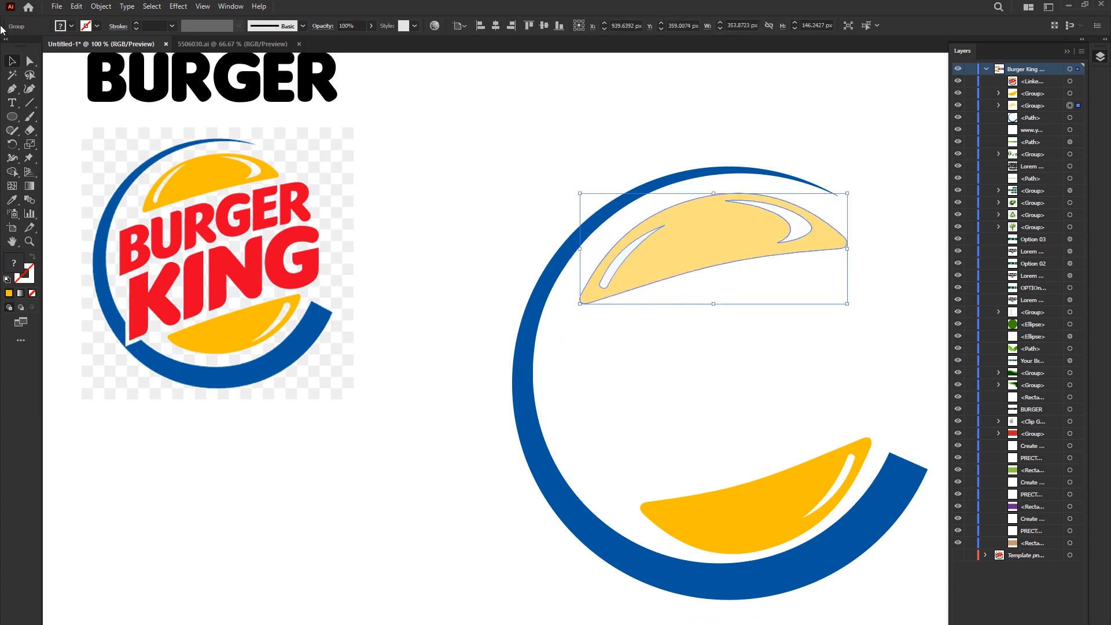
- Cut both highlights out of the upper bun with Shape Builder and fill the bun with the same golden yellow
click(12, 171)
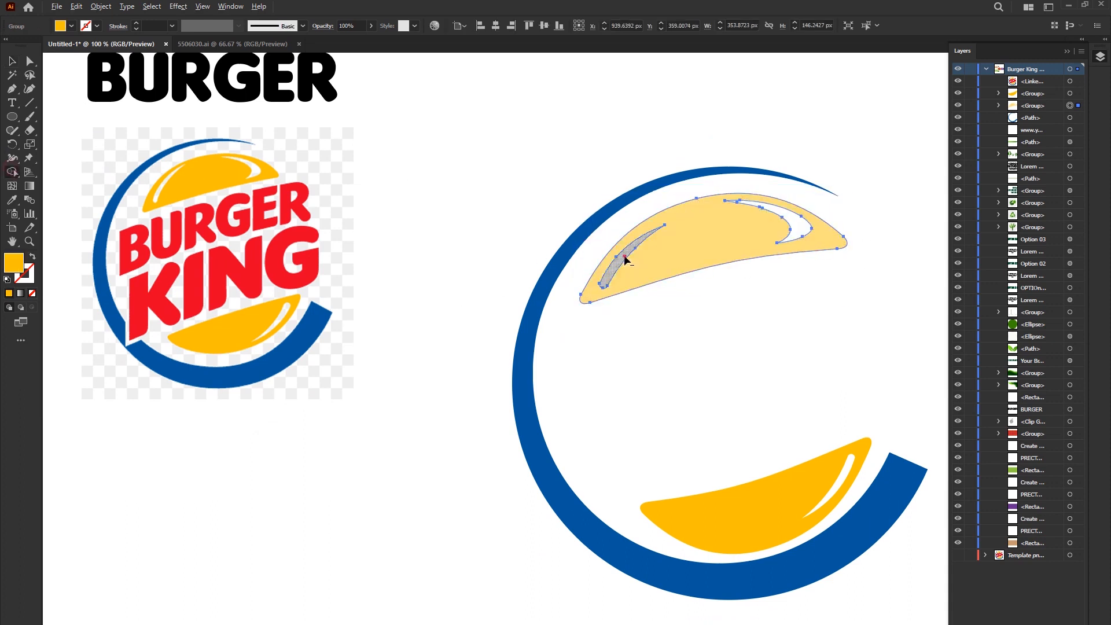
click(702, 225)
key(v)
mouse_move(696, 252)
mouse_down()
mouse_move(269, 281)
mouse_move(493, 322)
mouse_move(544, 467)
mouse_move(455, 442)
mouse_move(554, 459)
mouse_move(609, 516)
mouse_move(399, 385)
mouse_move(696, 286)
mouse_move(706, 242)
mouse_up()
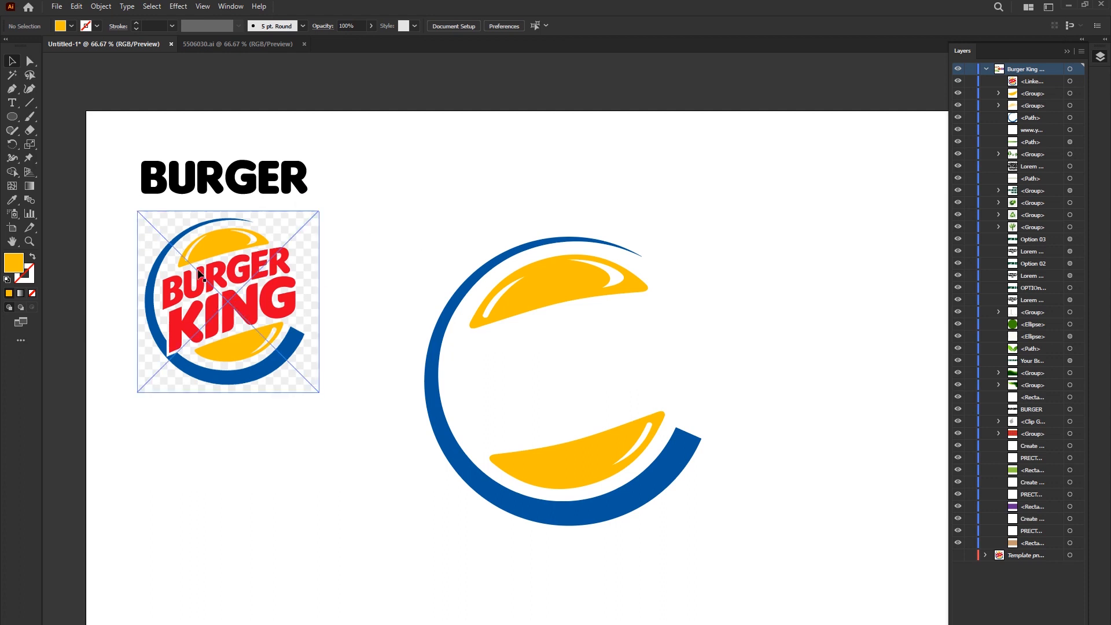
- Check the BURGER text's font and place a copy of the text inside the ring between the two buns
click(206, 184)
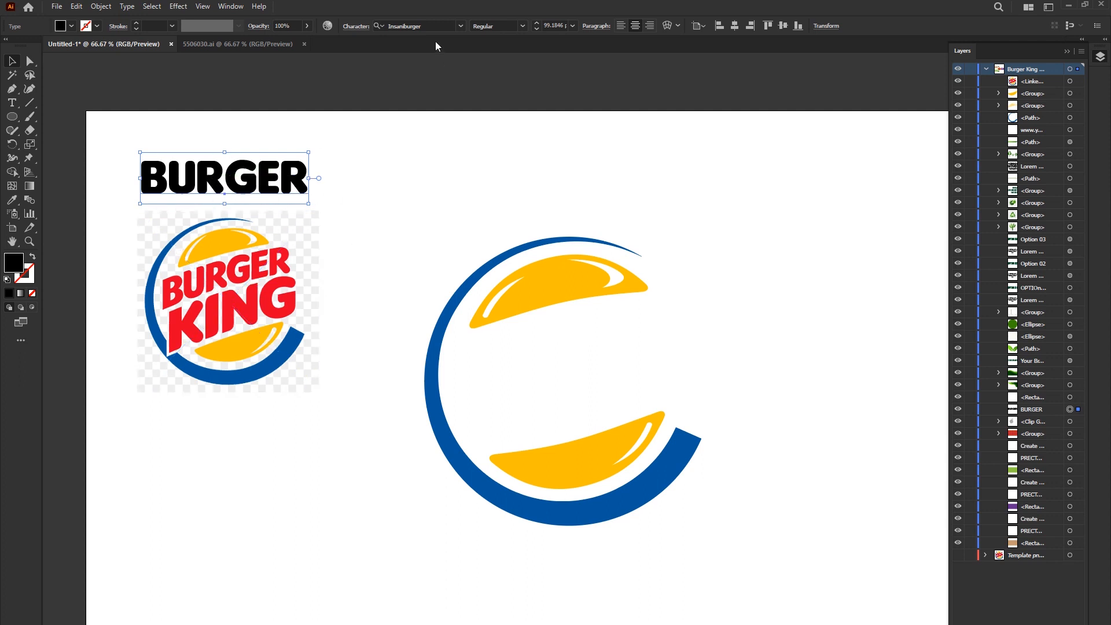
click(419, 27)
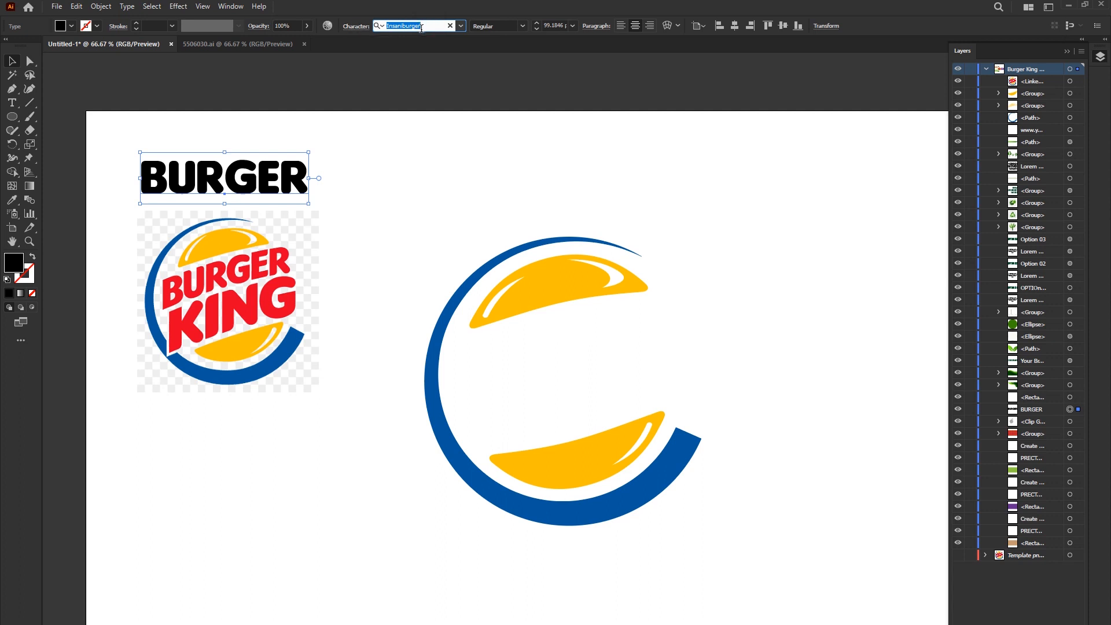
click(430, 179)
click(254, 188)
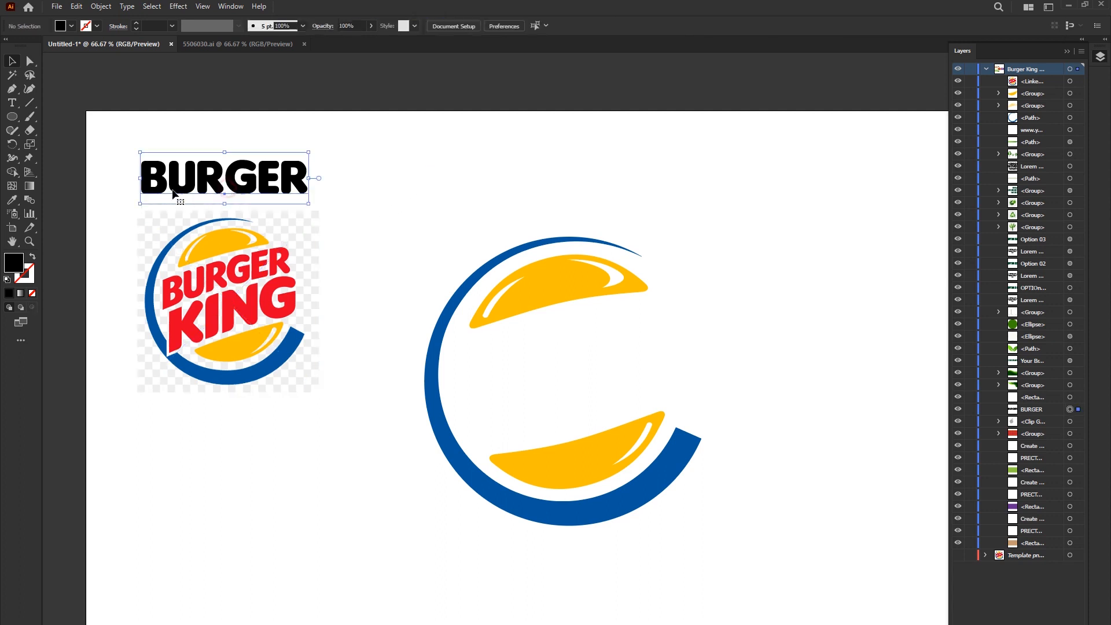
click(391, 193)
click(273, 177)
drag(273, 177, 636, 355)
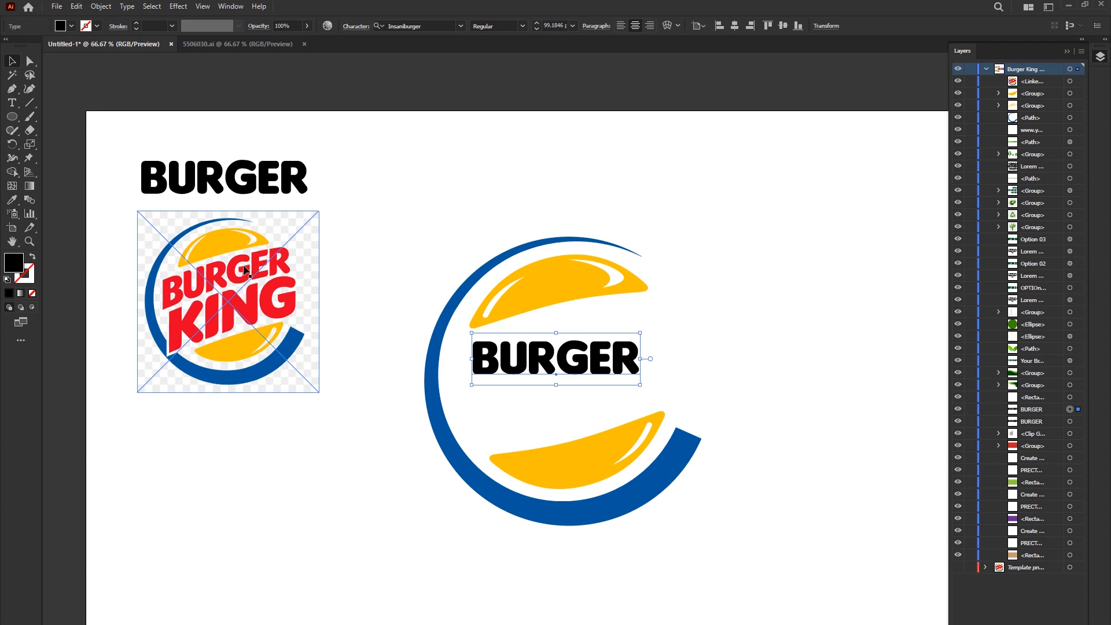
- Shear the BURGER text inside the ring along the horizontal axis by 16°
right_click(546, 368)
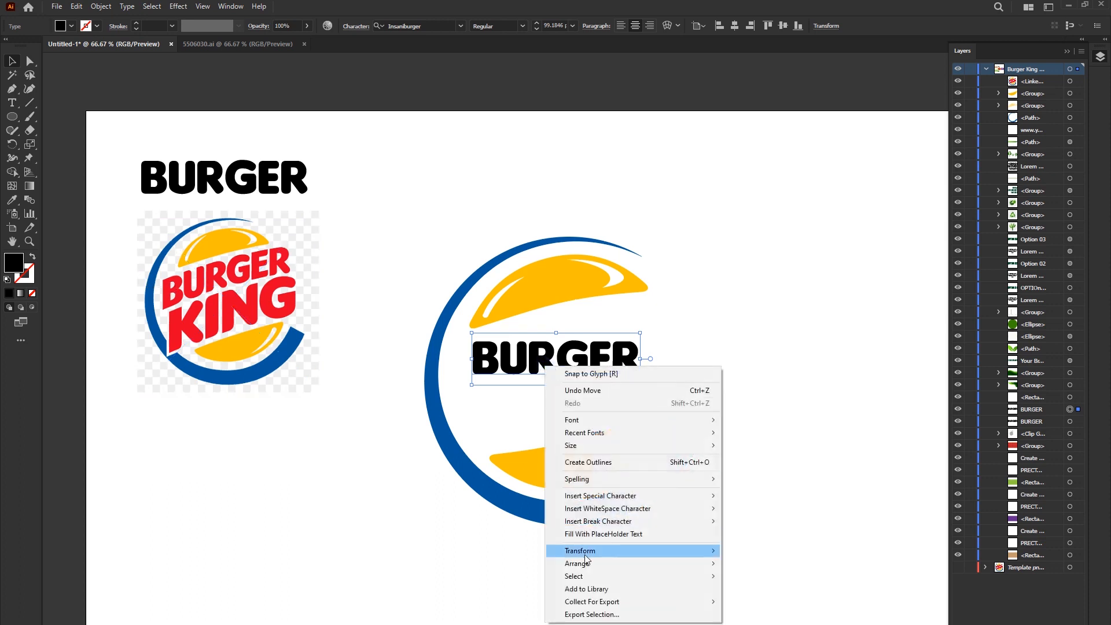
mouse_move(584, 550)
click(737, 617)
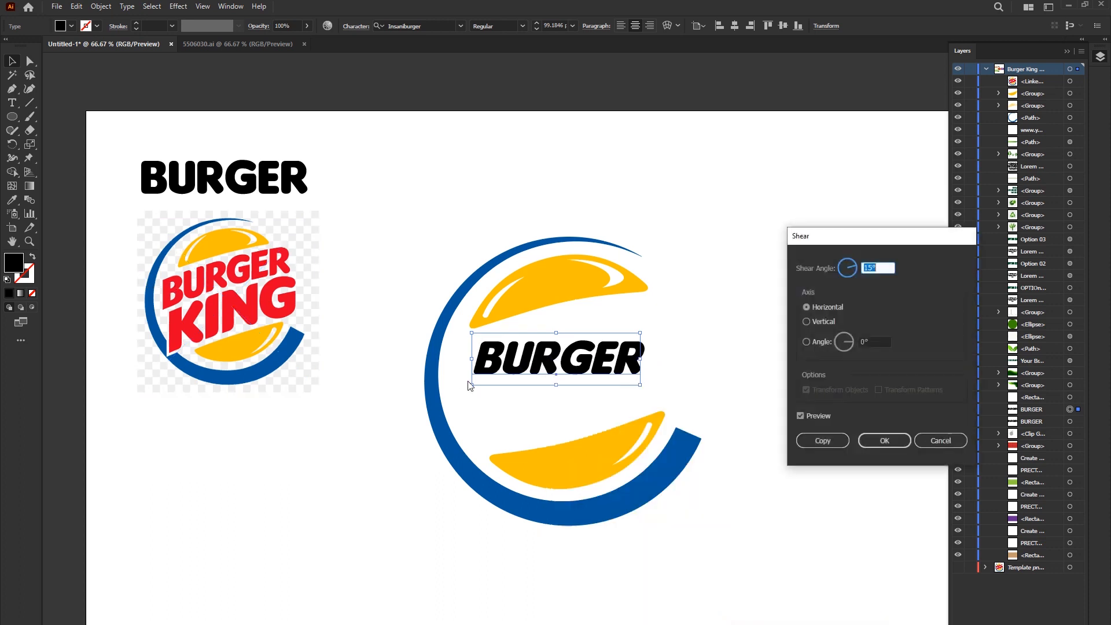
click(800, 416)
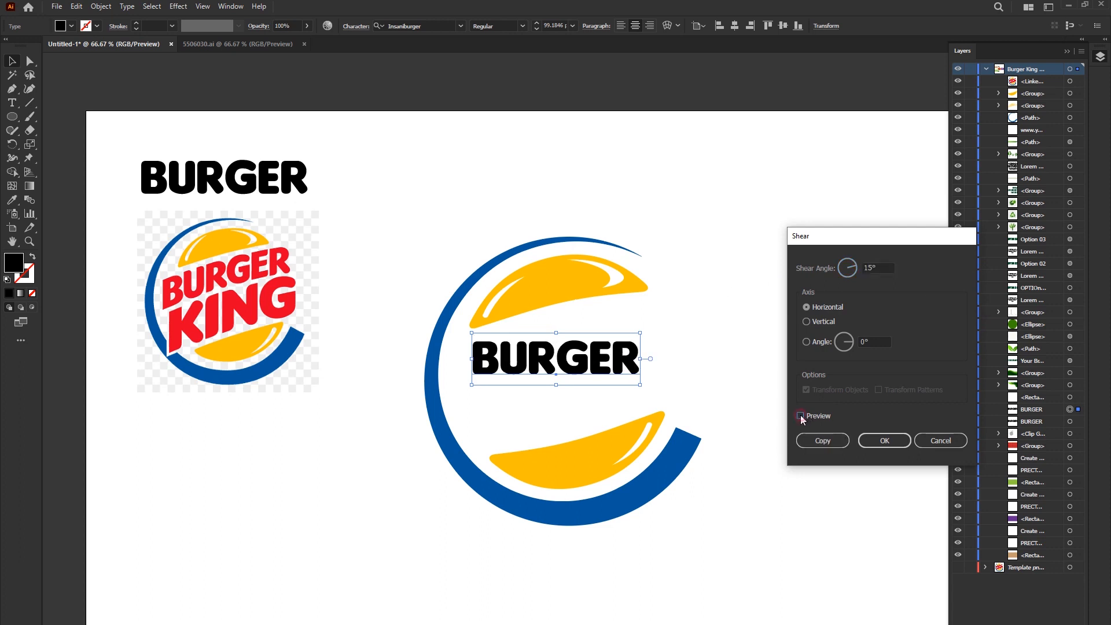
click(800, 416)
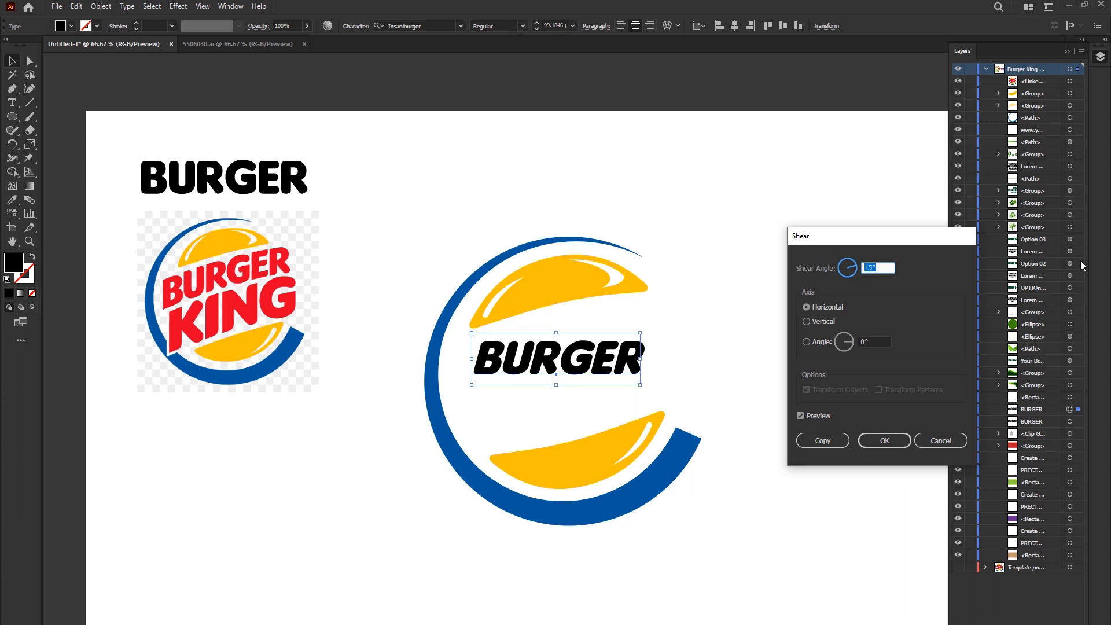
key(Down)
key(Down)
key(Down)
key(Down)
key(Down)
key(Down)
key(Down)
key(Down)
key(Down)
key(Down)
key(Down)
key(Down)
key(Down)
key(Down)
key(Down)
key(Down)
key(Down)
key(Down)
key(Down)
key(Down)
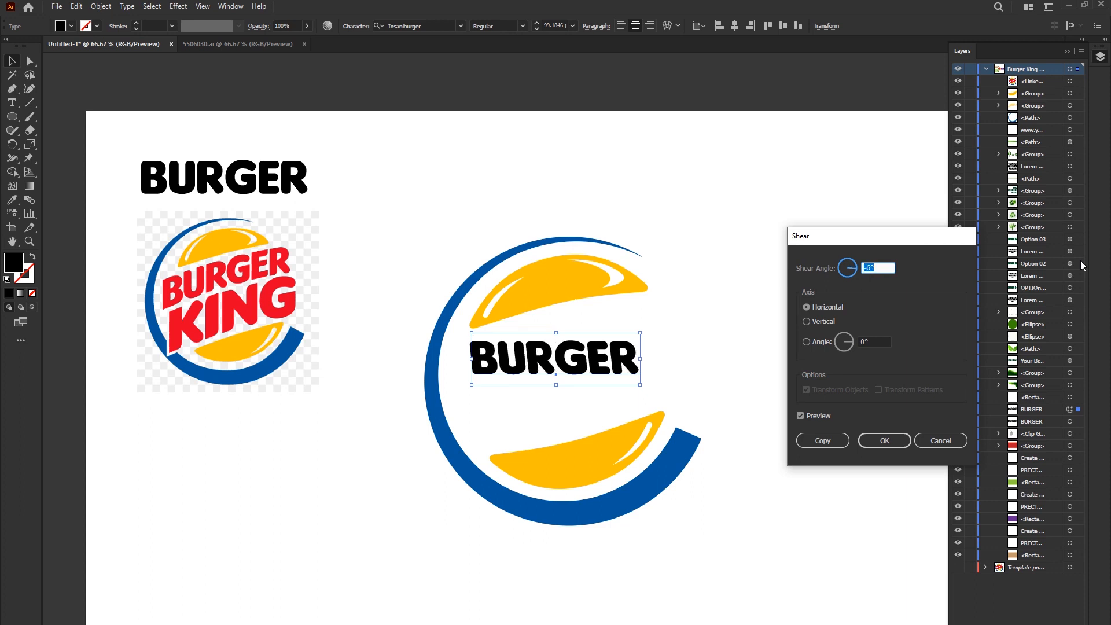
key(Up)
key(Up)
key(Up)
key(Up)
key(Up)
key(Up)
key(Up)
key(Up)
key(Up)
key(Up)
key(Up)
key(Up)
key(Up)
key(Up)
key(Up)
key(Up)
key(Up)
key(Up)
key(Up)
key(Up)
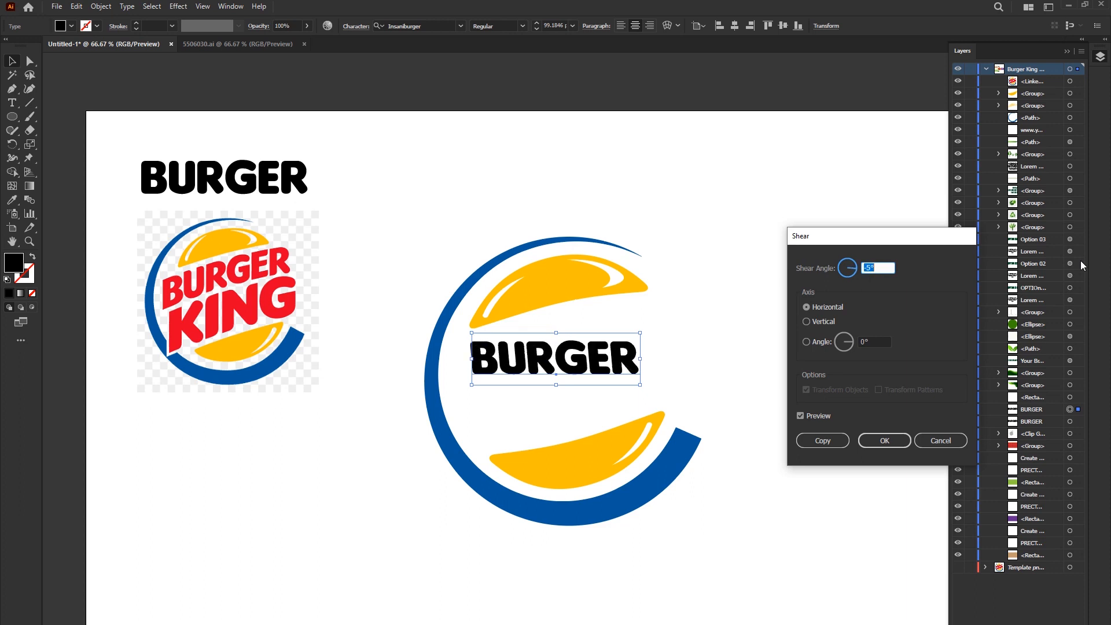
key(Down)
key(Down)
key(Down)
key(Down)
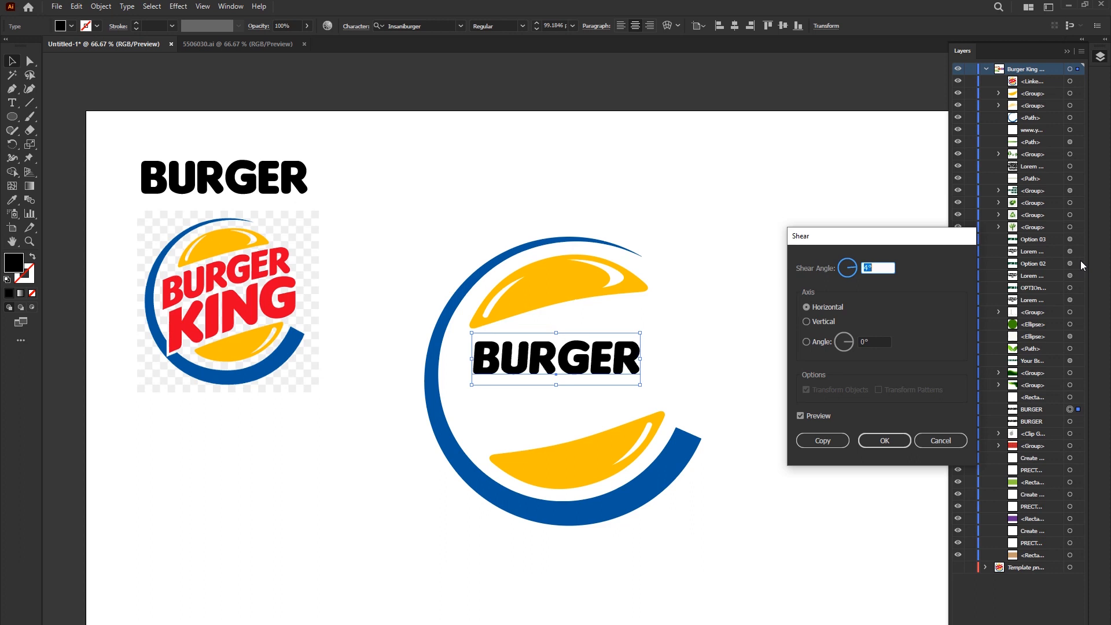
key(Up)
key(Up)
key(Up)
key(Up)
key(Up)
key(Up)
key(Up)
key(Up)
key(Up)
key(Up)
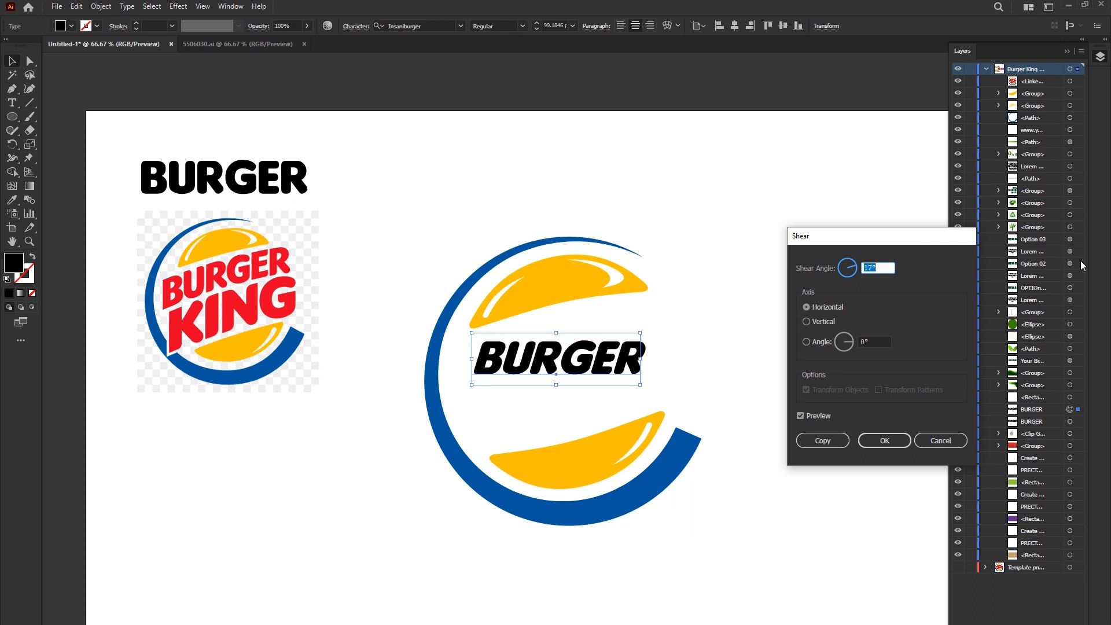
key(Up)
key(Up)
key(Up)
key(Up)
key(Up)
key(Up)
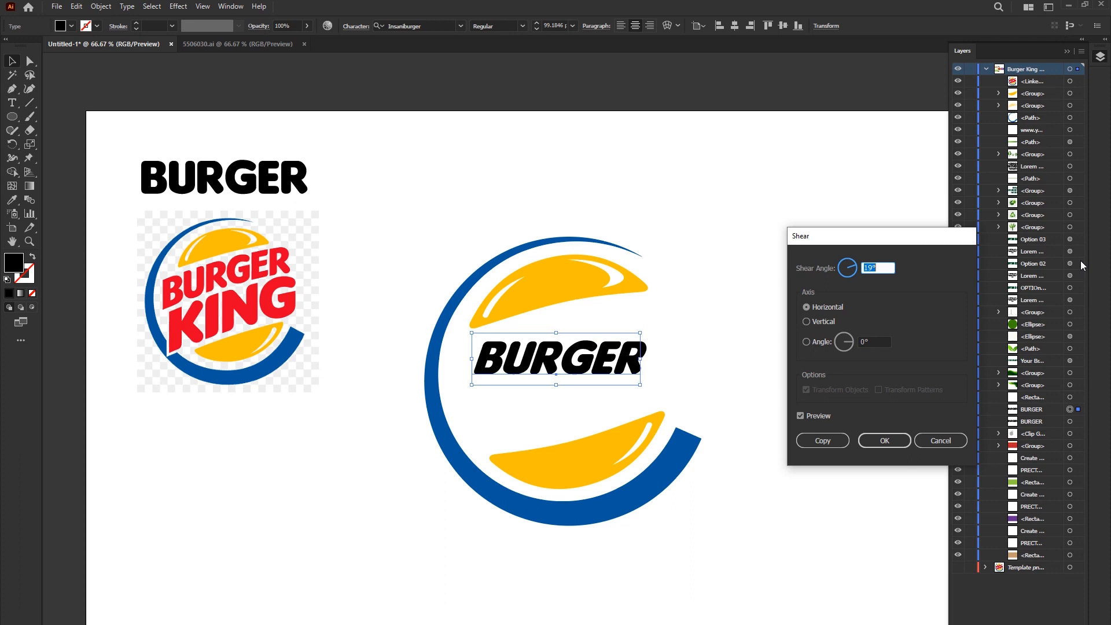
key(Down)
key(Down)
key(Down)
key(Down)
key(Down)
key(Down)
key(Down)
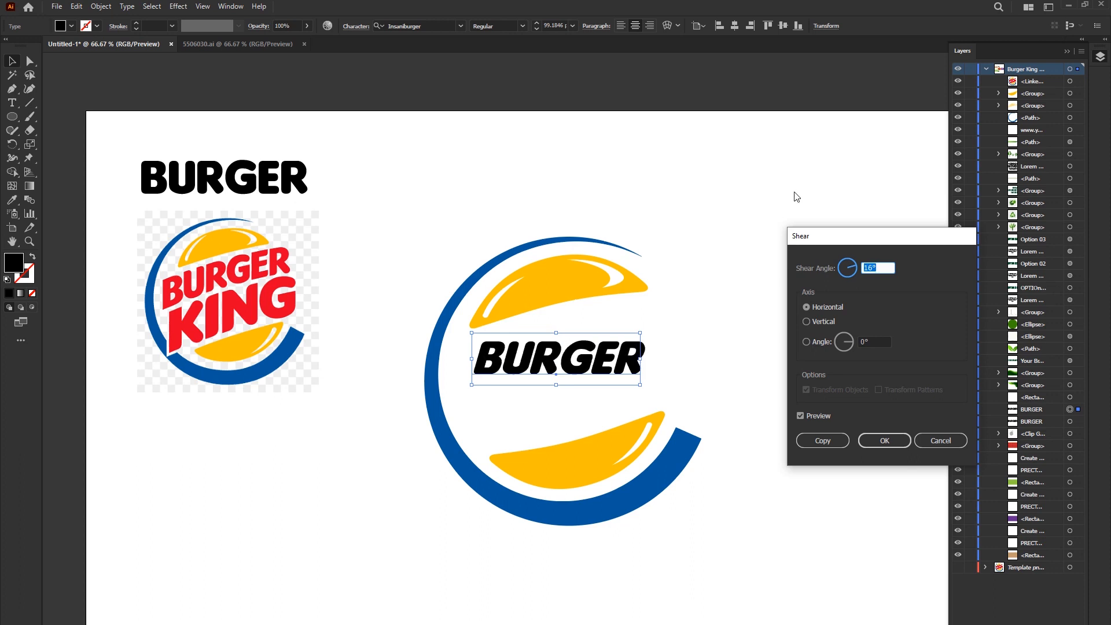
click(884, 440)
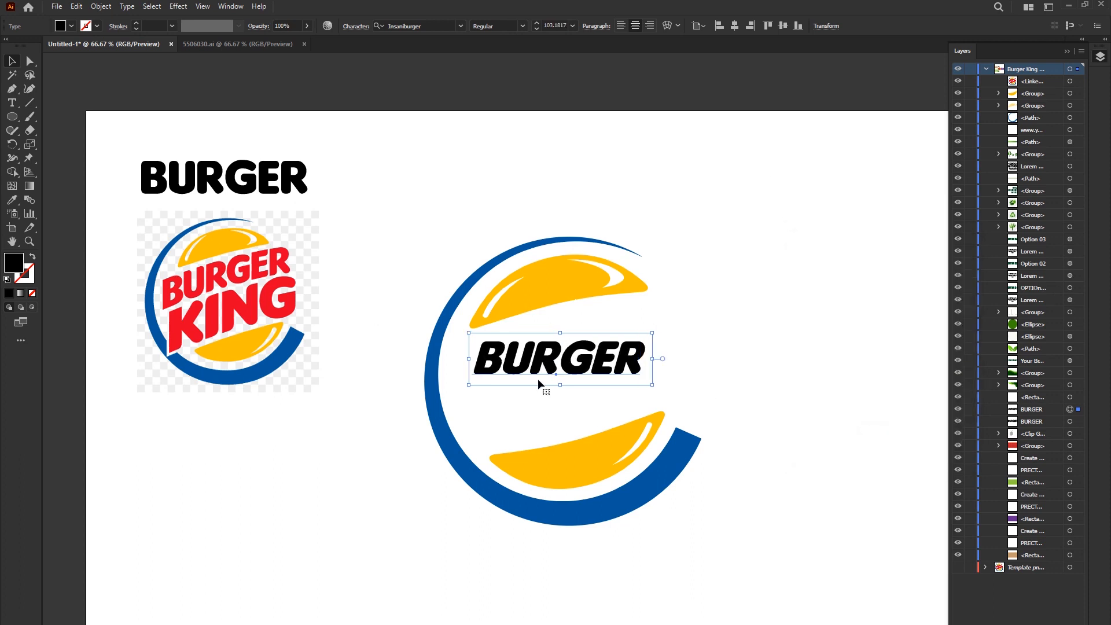
- Rotate the sheared BURGER text to slope upward, enlarge it to about 131 pt and place it beneath the upper bun
drag(656, 391, 675, 329)
drag(607, 350, 614, 334)
click(709, 346)
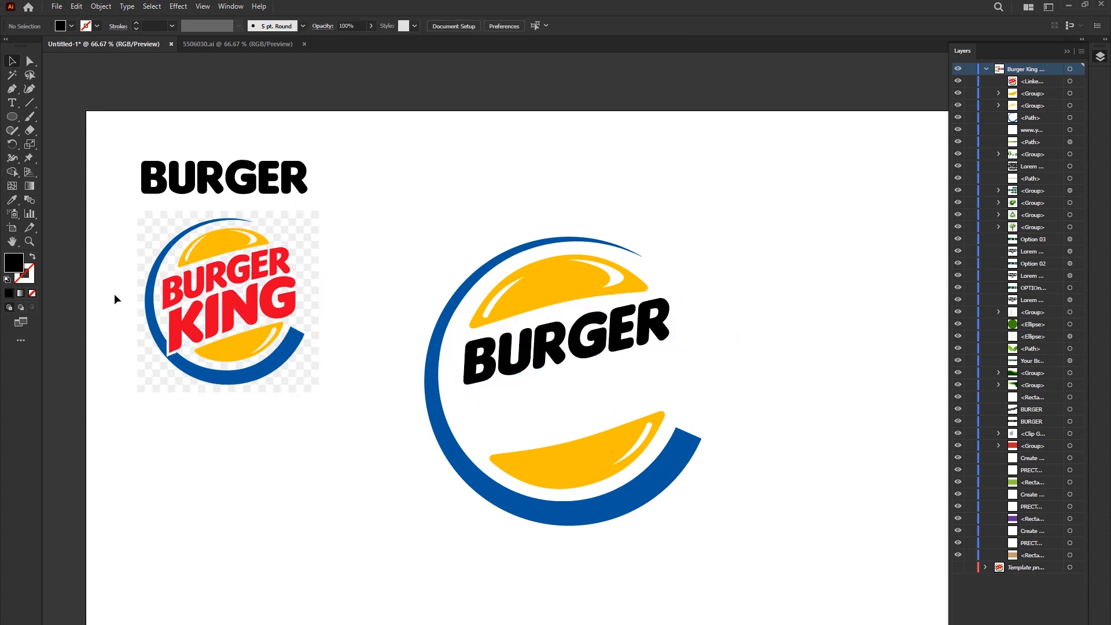
- Warp the sloped BURGER text with a horizontal Arc envelope: bend 12%, horizontal distortion -10%, vertical distortion 11%
scroll(116, 296, up, 2)
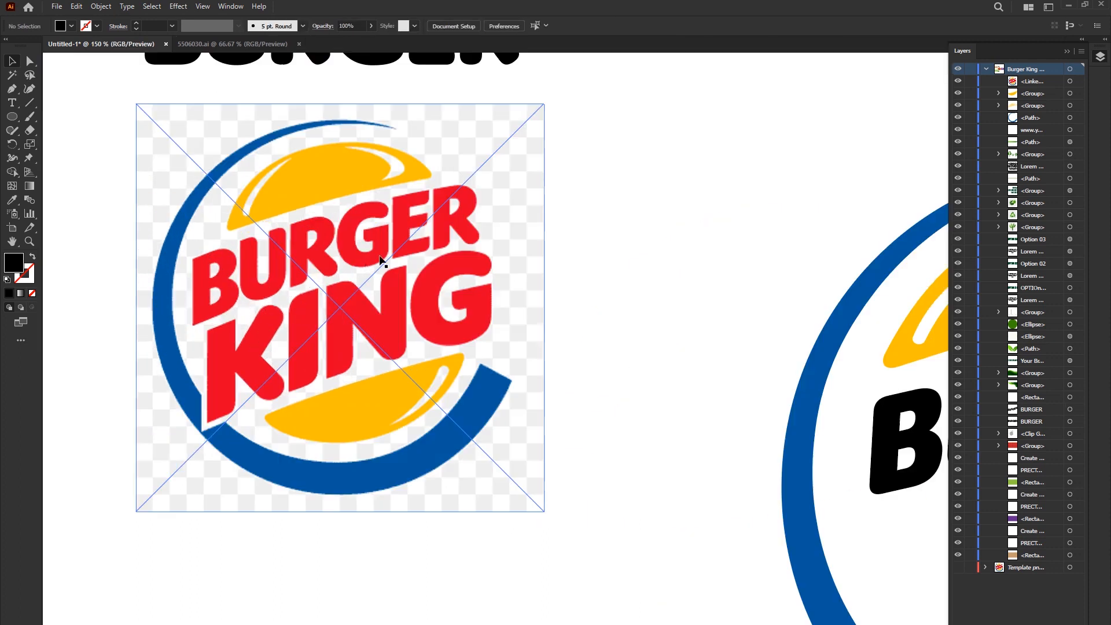
scroll(188, 336, down, 2)
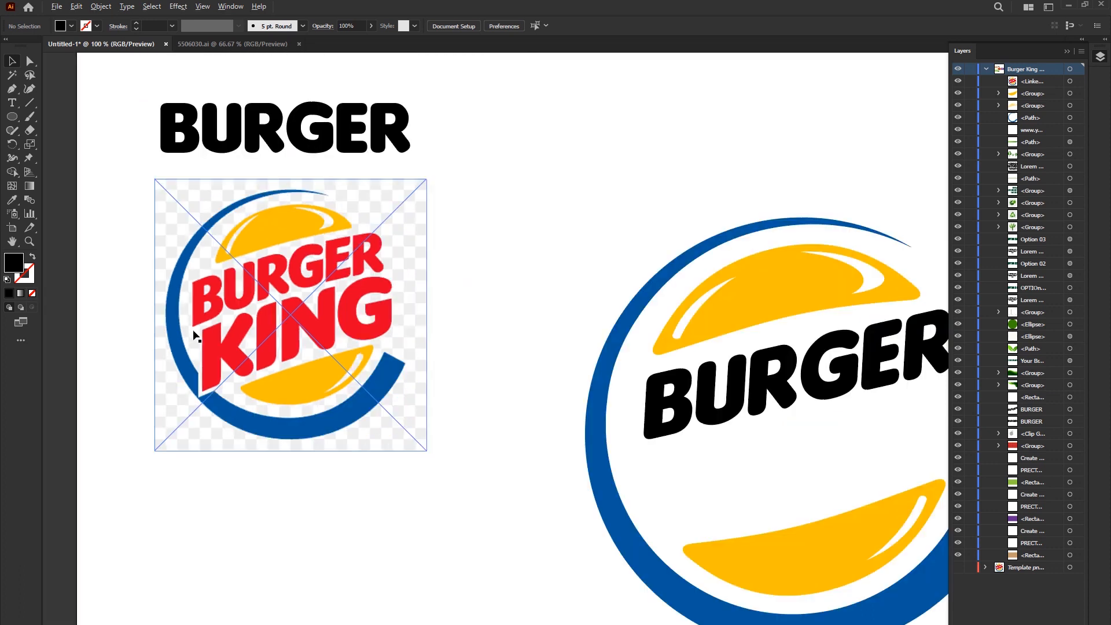
scroll(893, 392, up, 1)
click(536, 356)
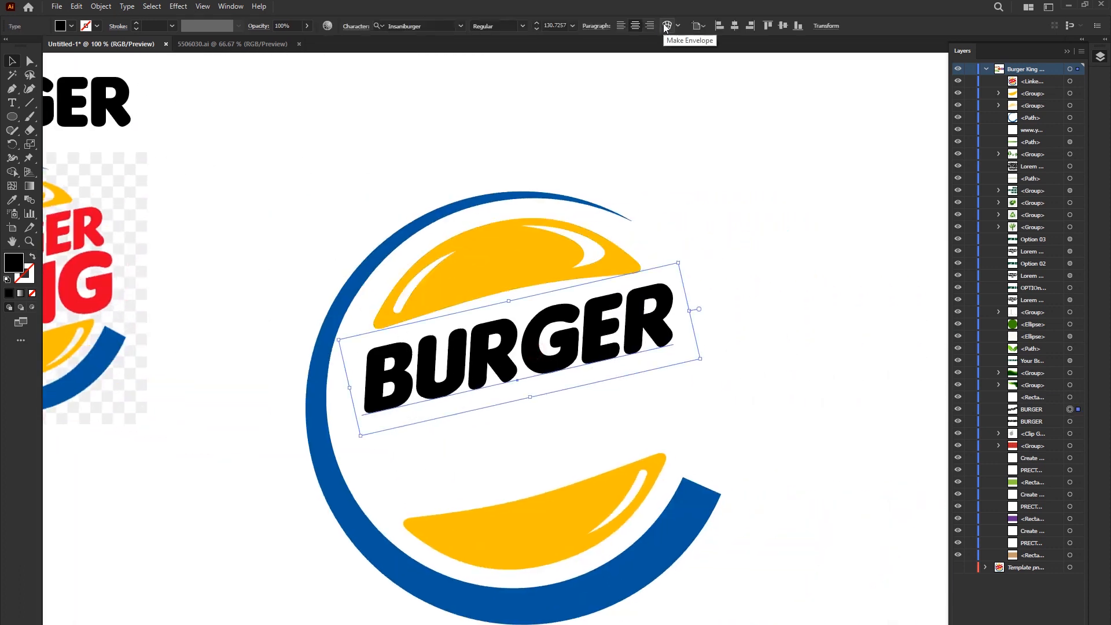
click(666, 26)
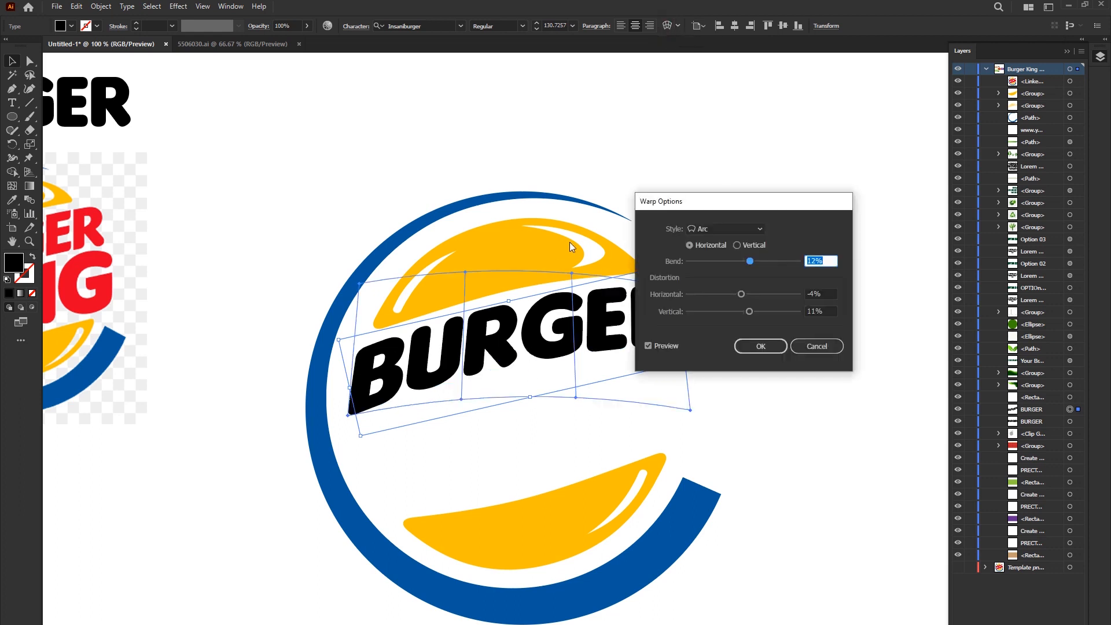
drag(718, 206, 759, 102)
drag(790, 156, 777, 186)
click(800, 238)
- Resize and reposition the warped BURGER text so it sits inside the ring close under the upper bun
drag(691, 346, 680, 345)
drag(607, 325, 601, 332)
drag(680, 437, 678, 431)
- Copy the original BURGER text to below the reference logo and change the copy's wording to KING
scroll(721, 361, down, 1)
click(236, 191)
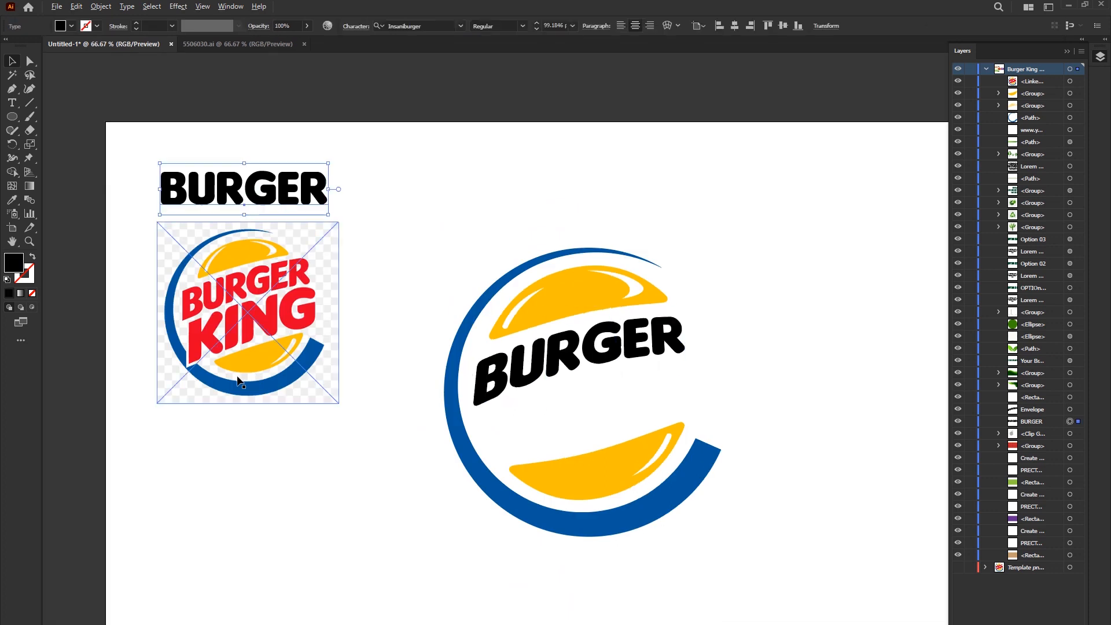
drag(259, 188, 348, 526)
double_click(315, 517)
key(ctrl+a)
text(KING)
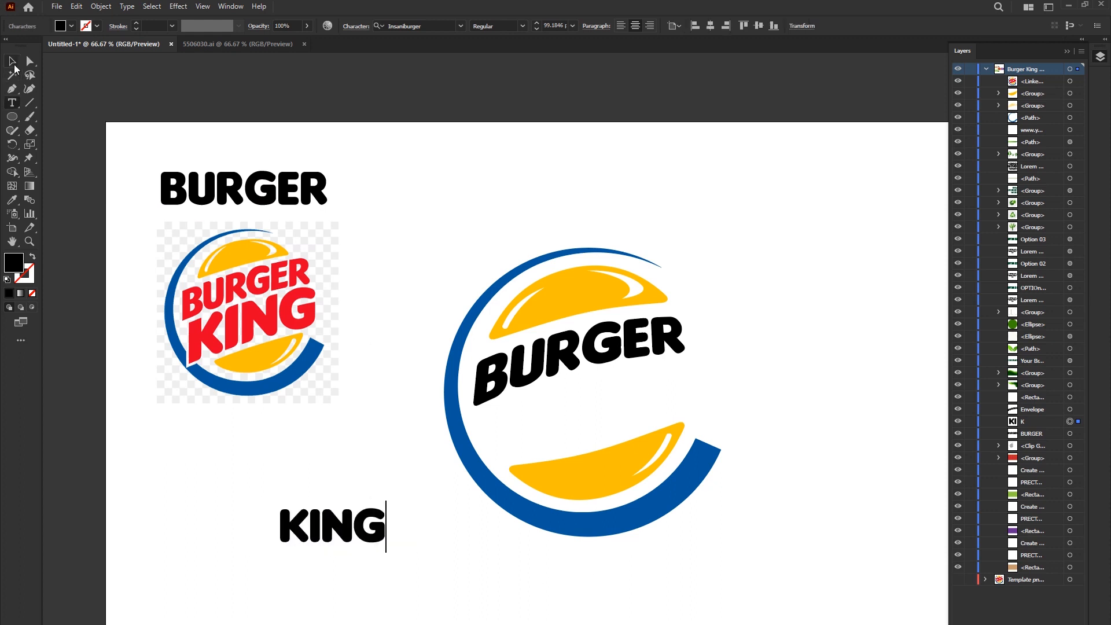
key(Escape)
- Enlarge the KING text to about 252 pt and apply the Shear transformation to it
drag(386, 551, 468, 593)
right_click(350, 502)
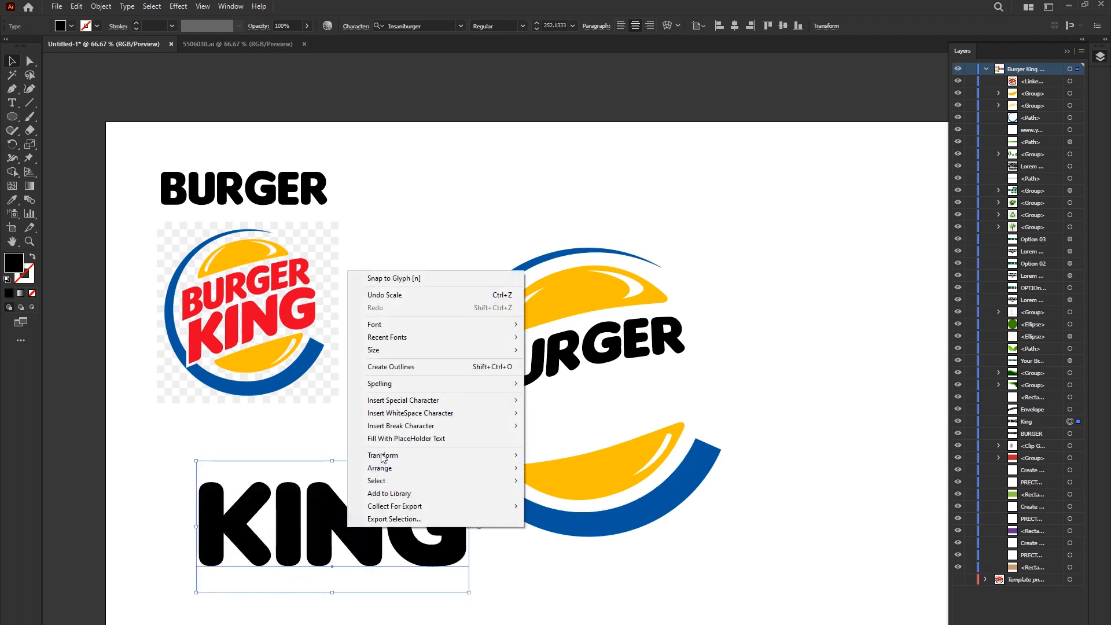
mouse_move(405, 455)
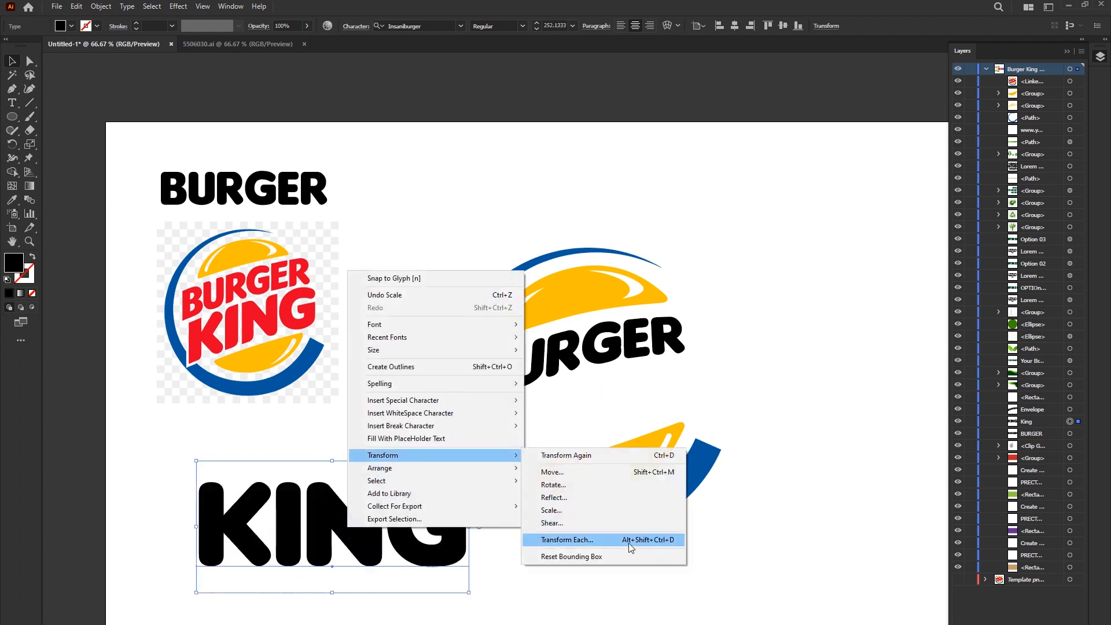
click(559, 524)
key(Return)
- Move KING into the ring, rotate it to match BURGER's slope, scale it to about 215 pt and fit it closely under BURGER
drag(410, 483, 612, 397)
drag(694, 509, 706, 468)
drag(570, 440, 621, 424)
drag(736, 387, 711, 385)
click(542, 343)
scroll(542, 343, up, 1)
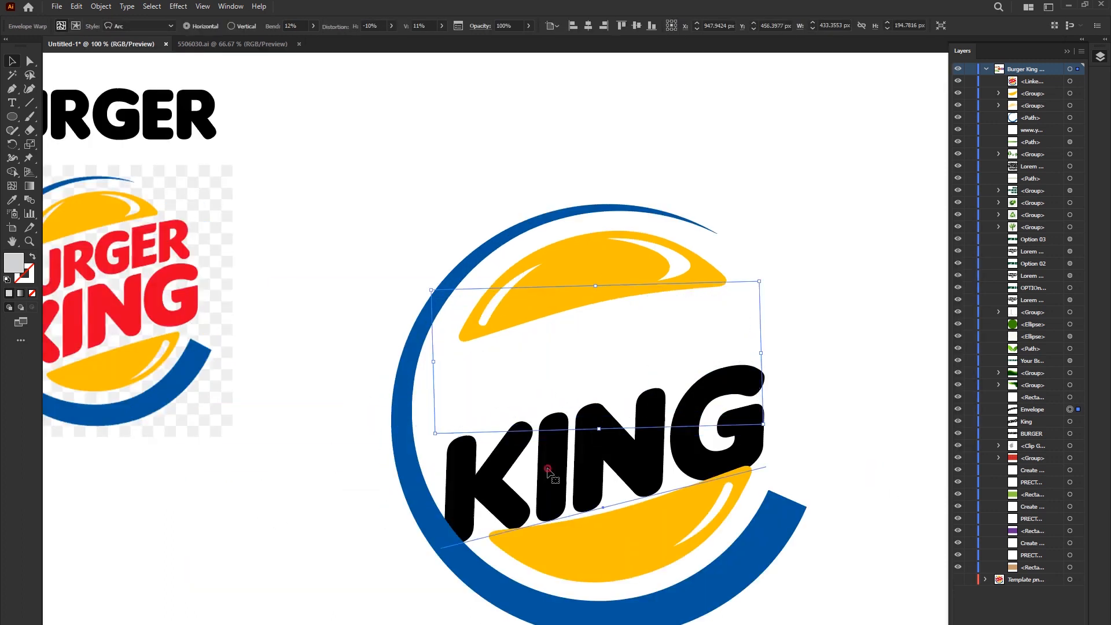
drag(537, 456, 536, 450)
scroll(525, 499, down, 1)
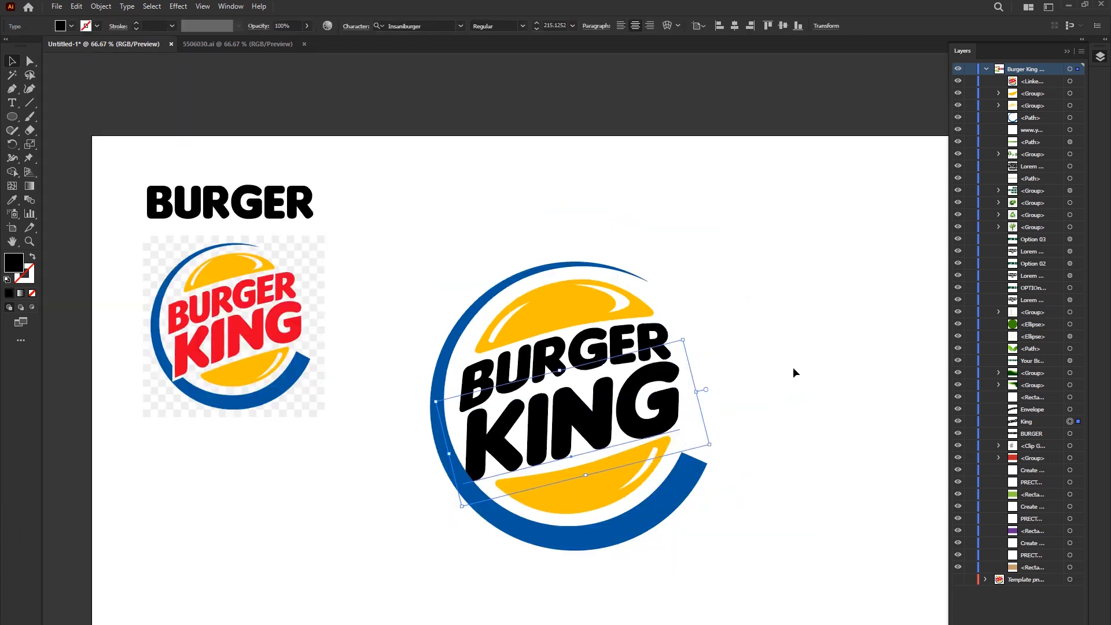
- Bring the KING text to the front of the stacking order
right_click(541, 382)
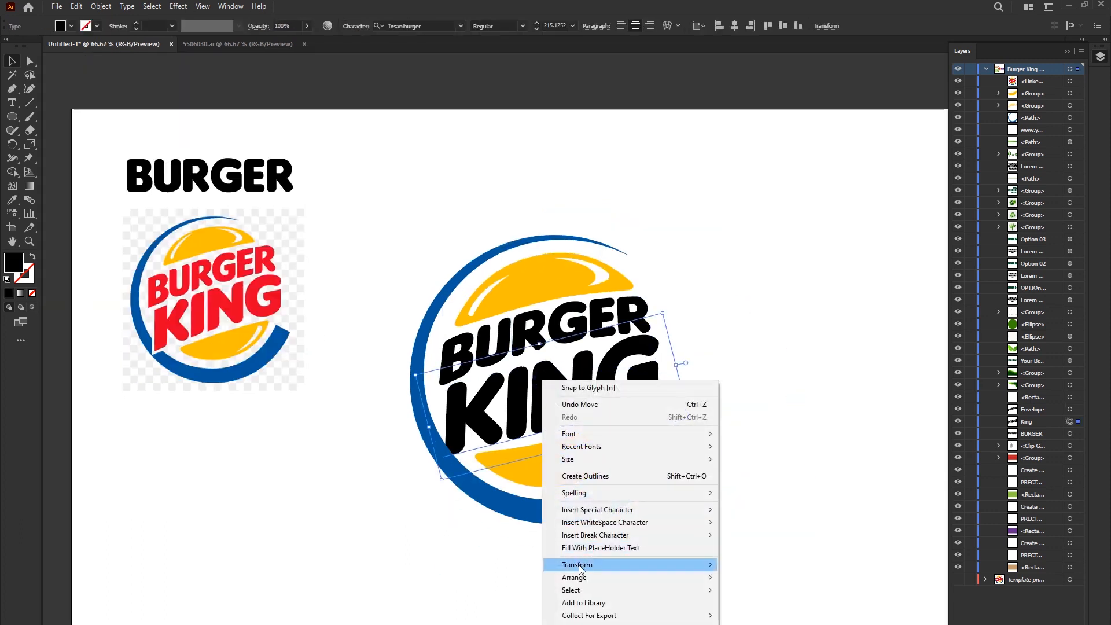
mouse_move(578, 577)
click(765, 578)
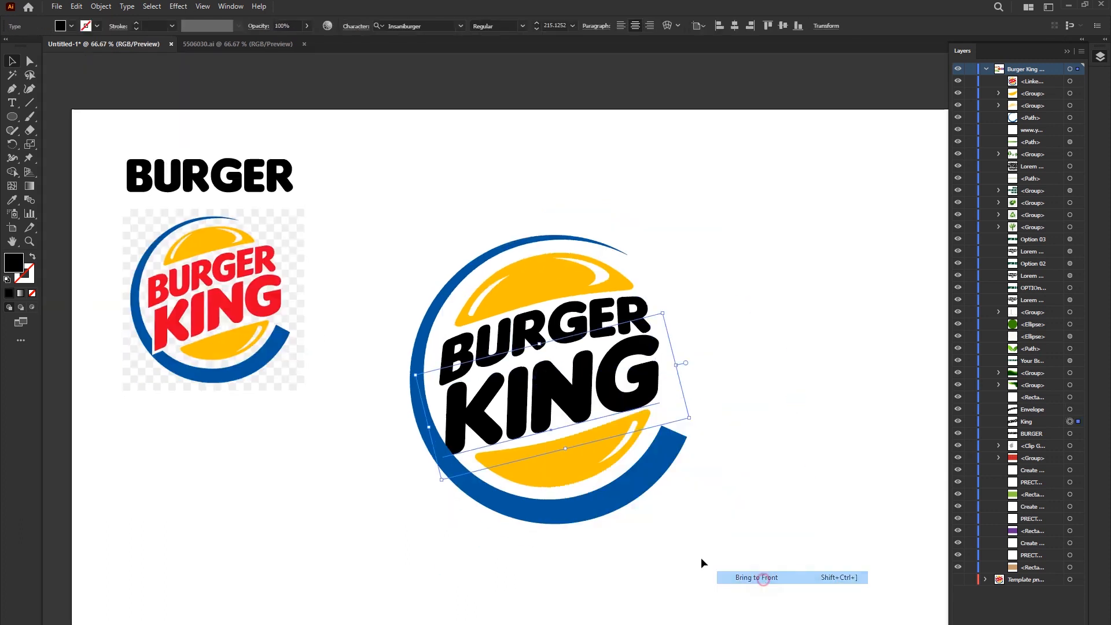
- Expand the KING text and the warped BURGER text inside the ring into shapes, with Object and Fill enabled
click(441, 460)
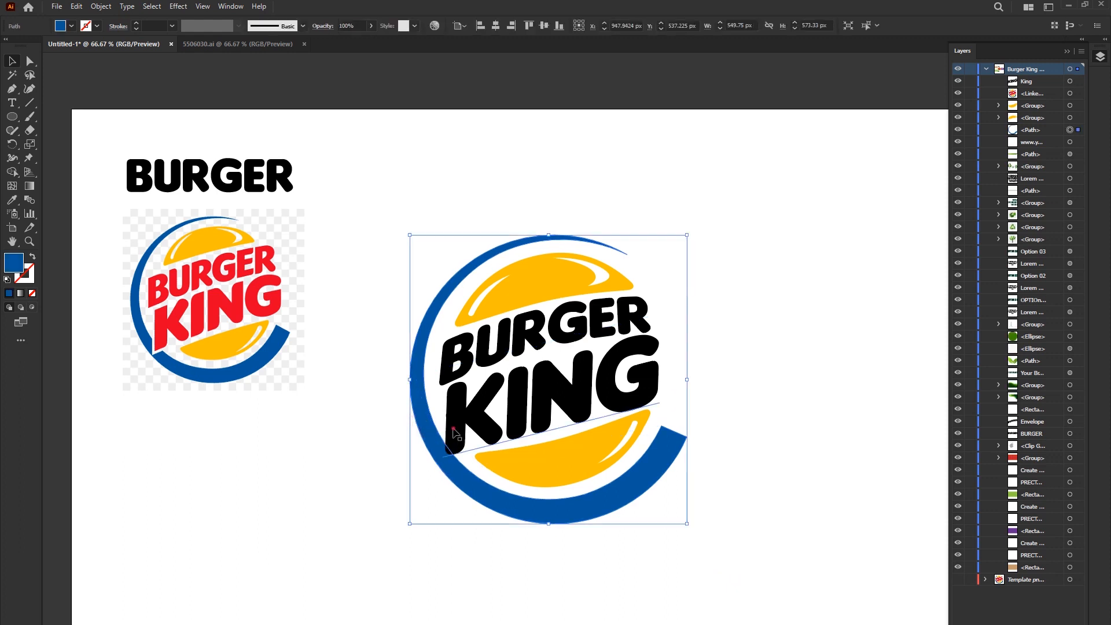
click(450, 446)
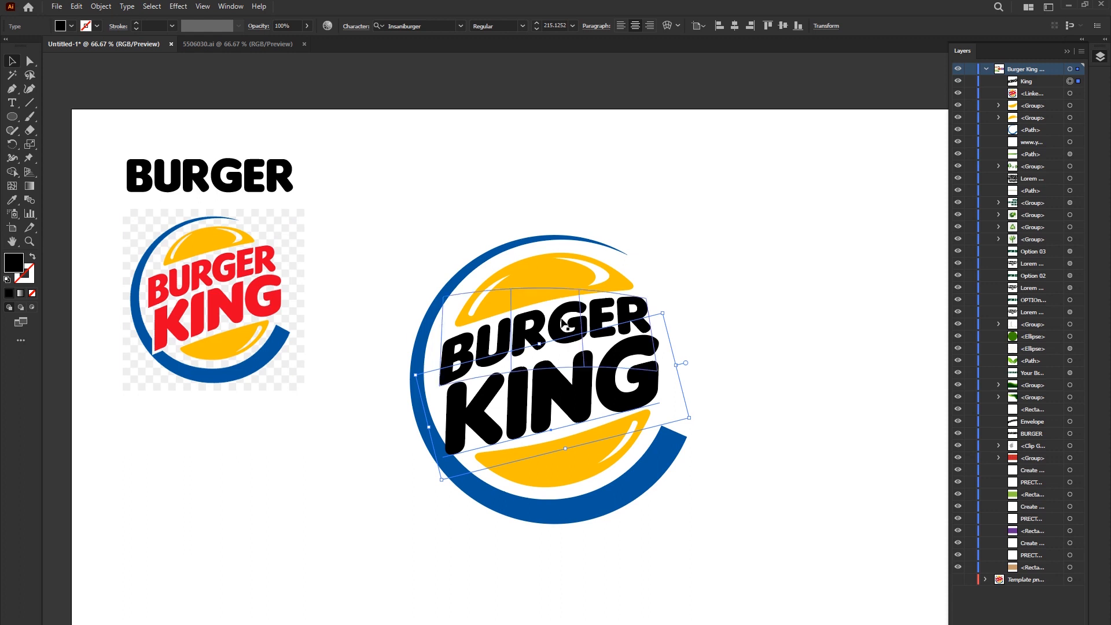
shift+click(518, 330)
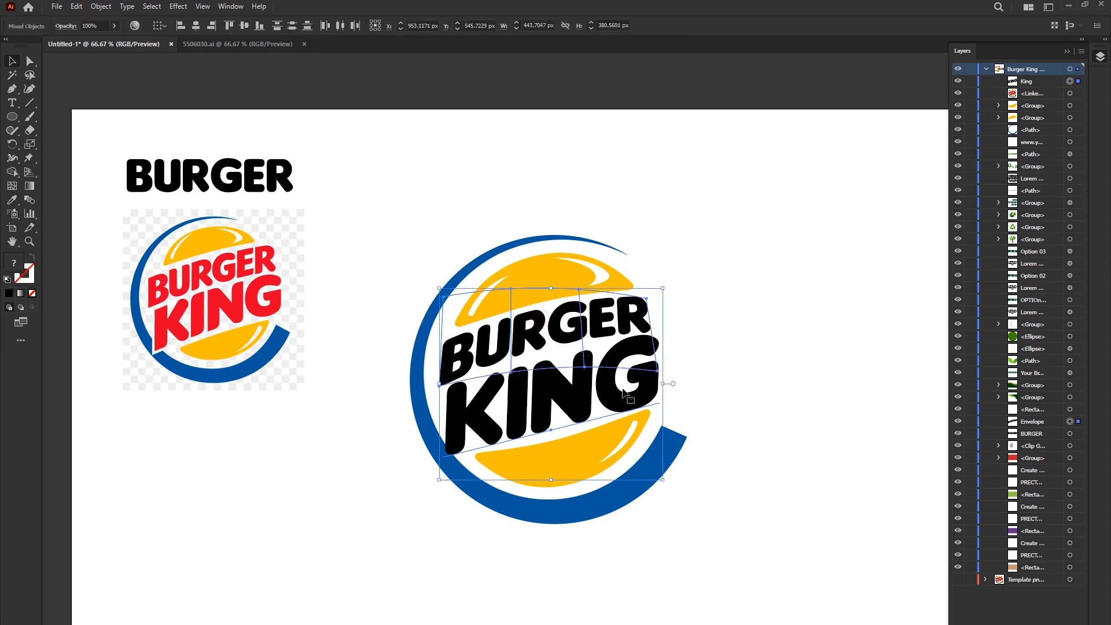
click(100, 6)
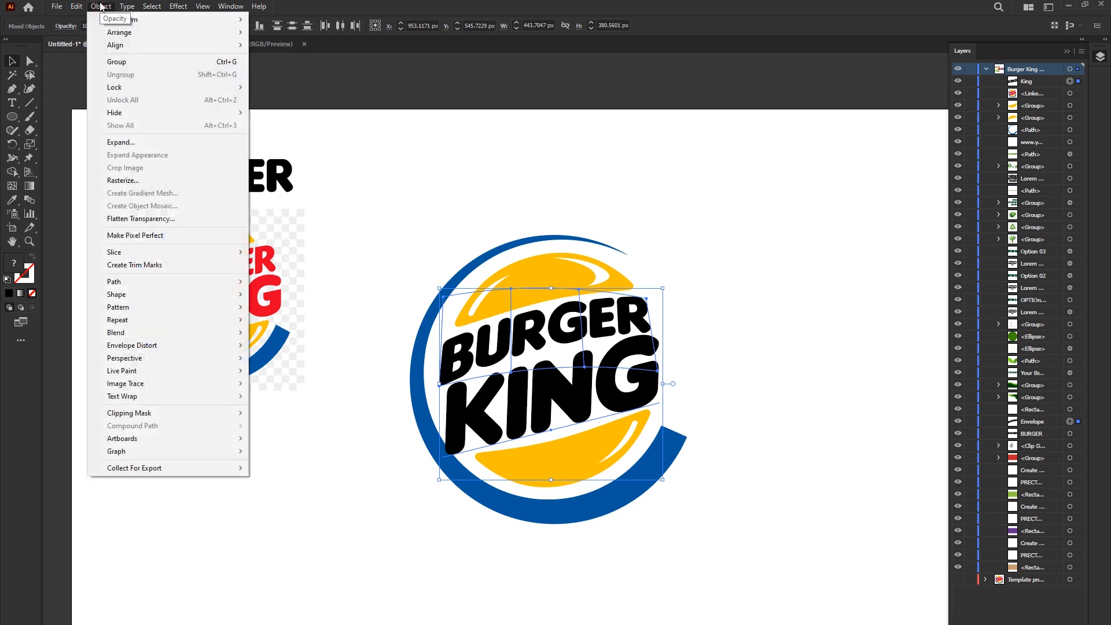
click(125, 145)
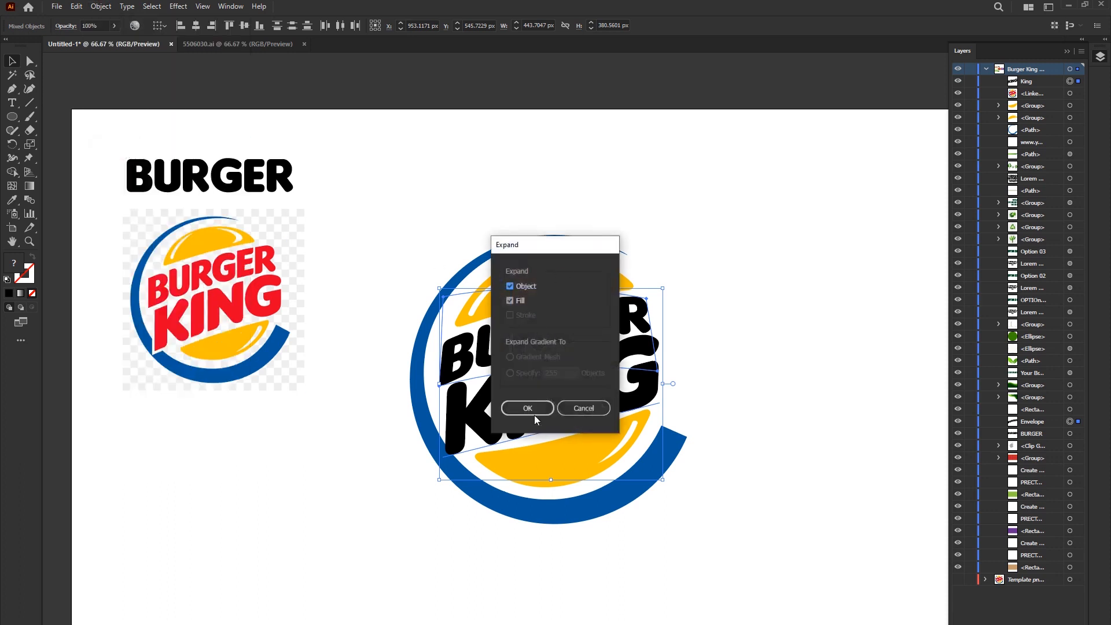
click(533, 412)
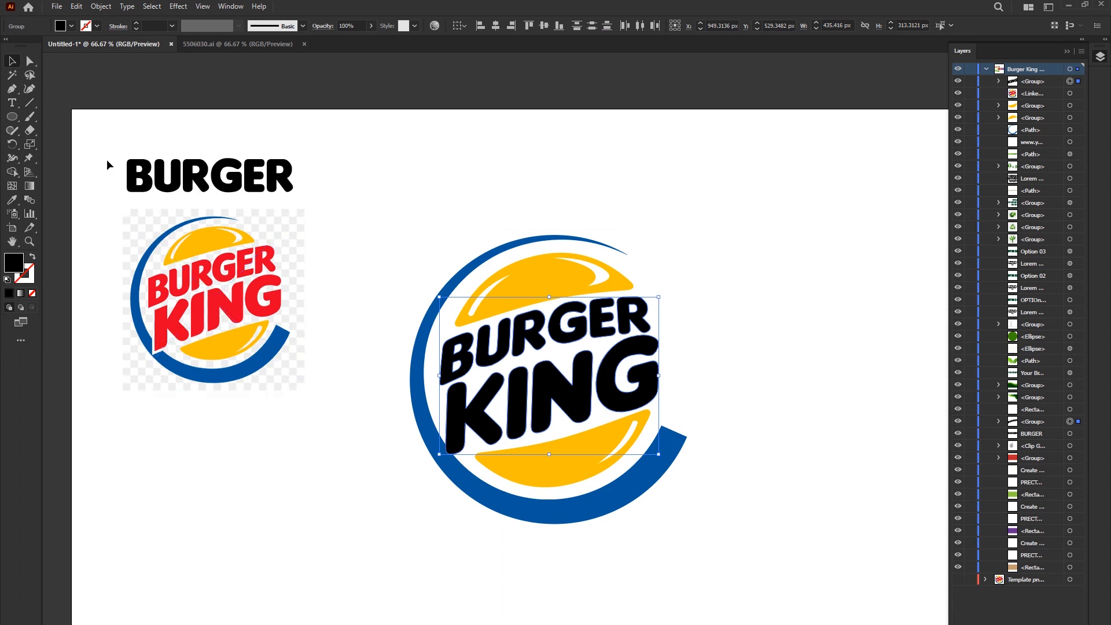
- Draw a slightly sloping line about 727 px wide above the logo and give it a black 12 pt stroke
click(508, 173)
click(29, 103)
drag(312, 138, 678, 160)
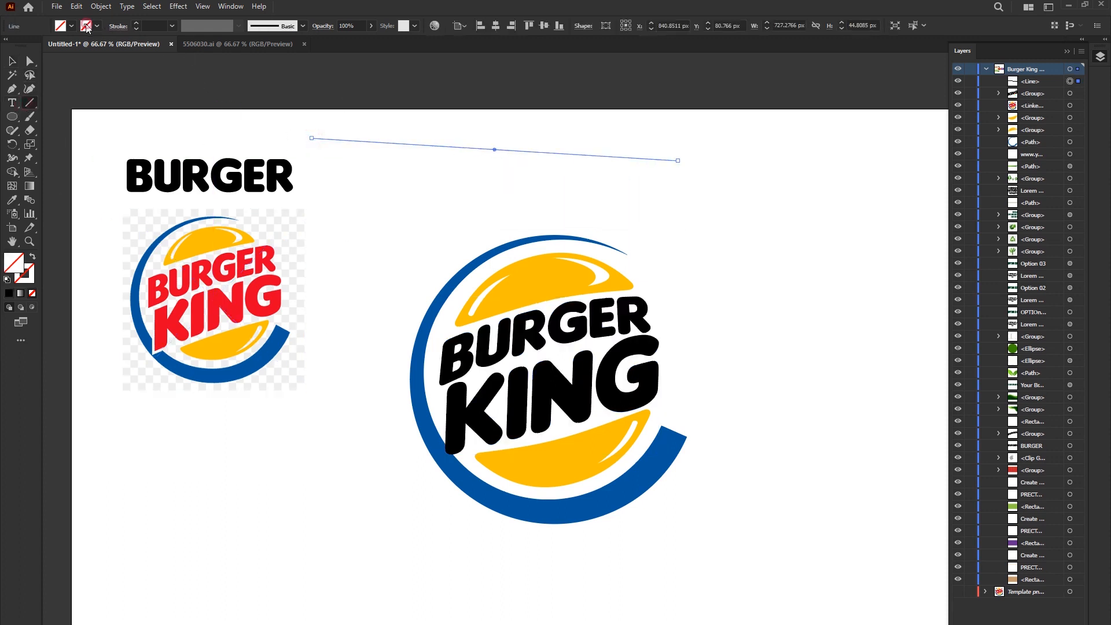
click(86, 26)
click(29, 46)
click(136, 24)
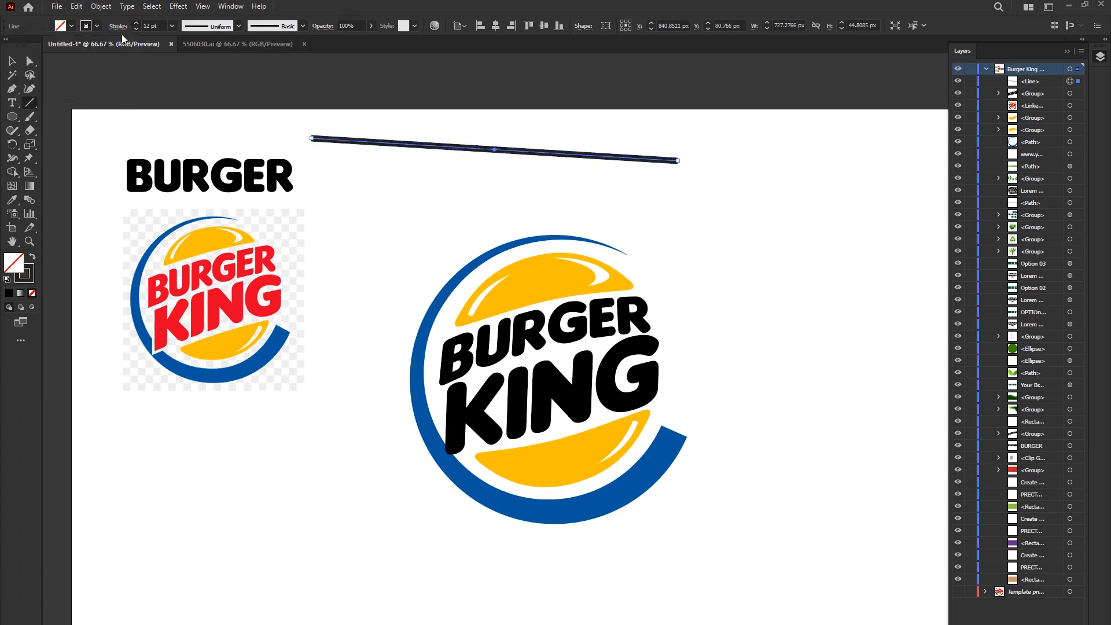
- Expand the sloping black line above the logo with Fill and Stroke enabled, and delete the resulting shape
click(13, 60)
scroll(445, 93, up, 2)
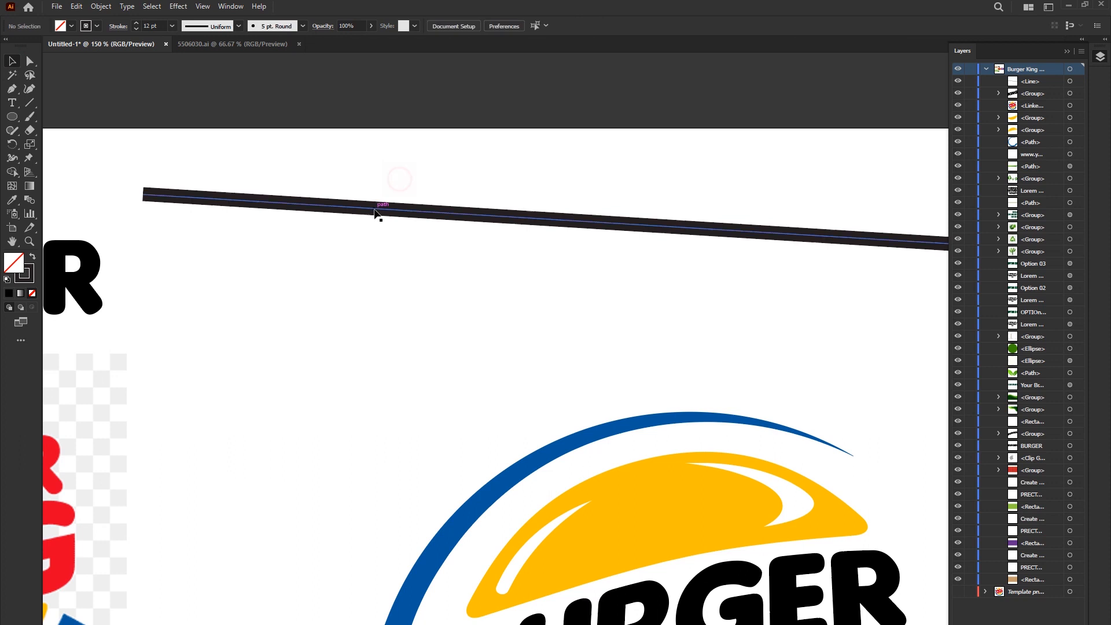
scroll(384, 195, down, 1)
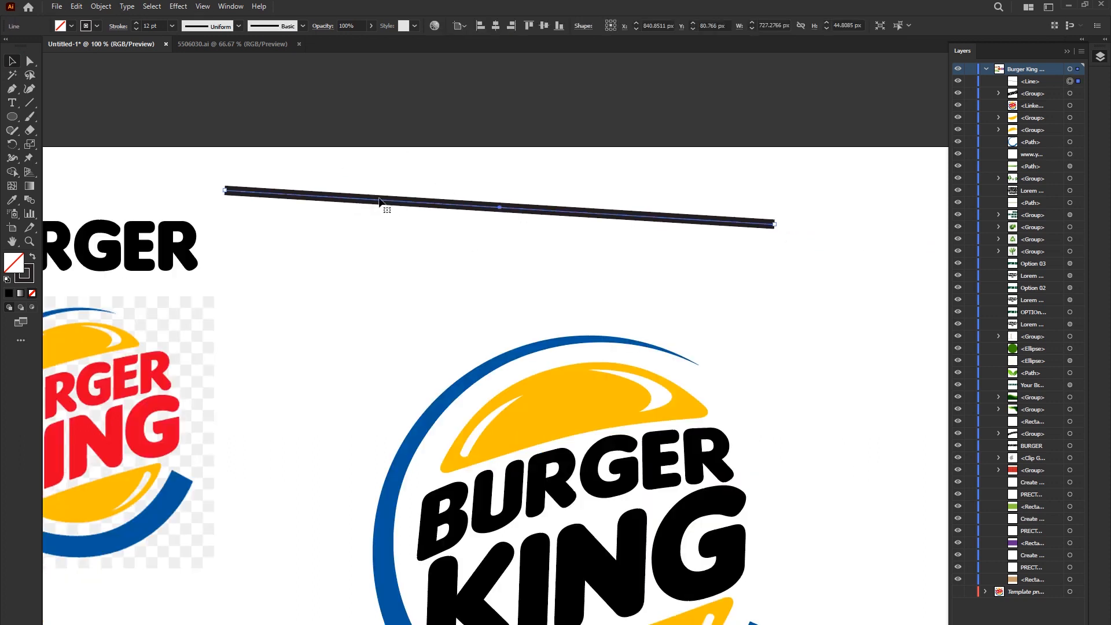
click(101, 6)
click(122, 144)
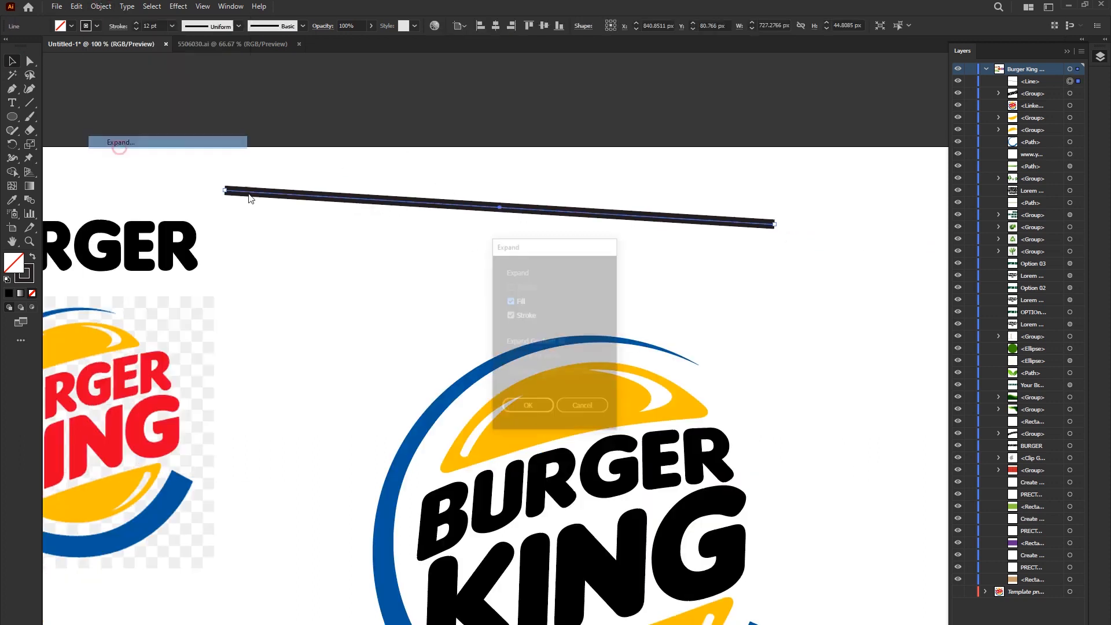
click(543, 409)
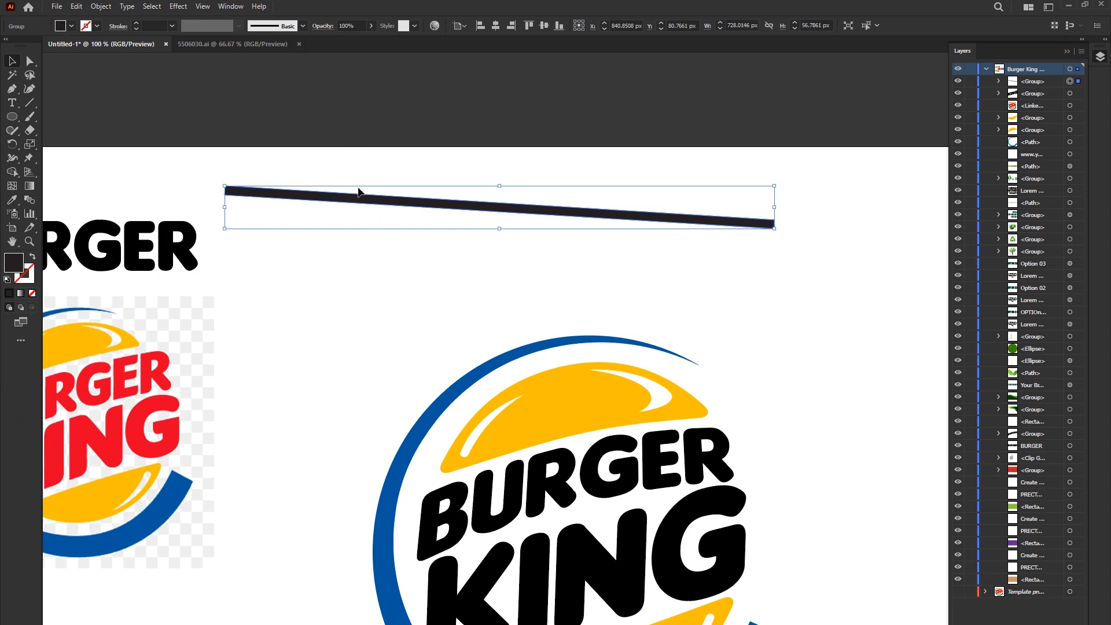
key(Delete)
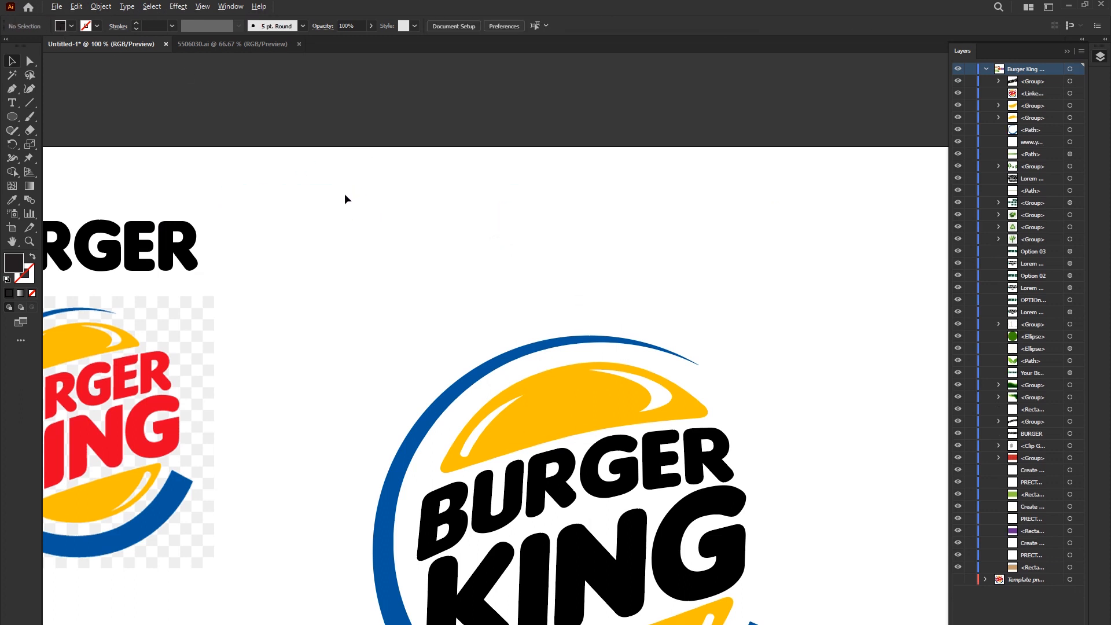
- Recolour the BURGER and KING lettering inside the ring with the red sampled from the reference logo
scroll(345, 193, down, 1)
drag(515, 417, 521, 381)
click(509, 348)
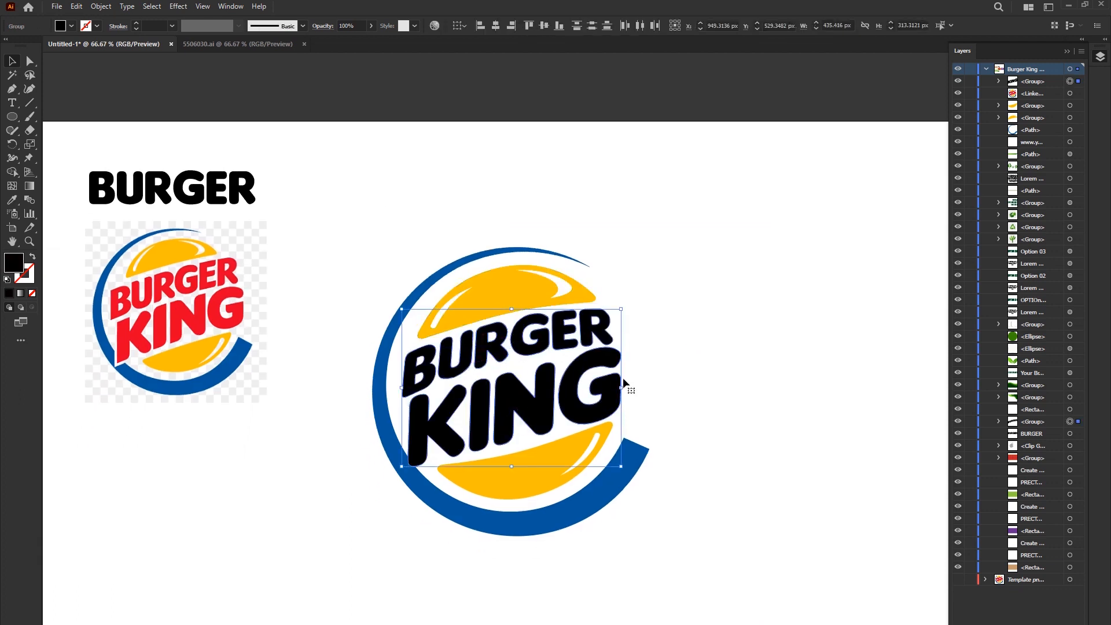
click(690, 373)
click(547, 405)
shift+click(472, 359)
key(i)
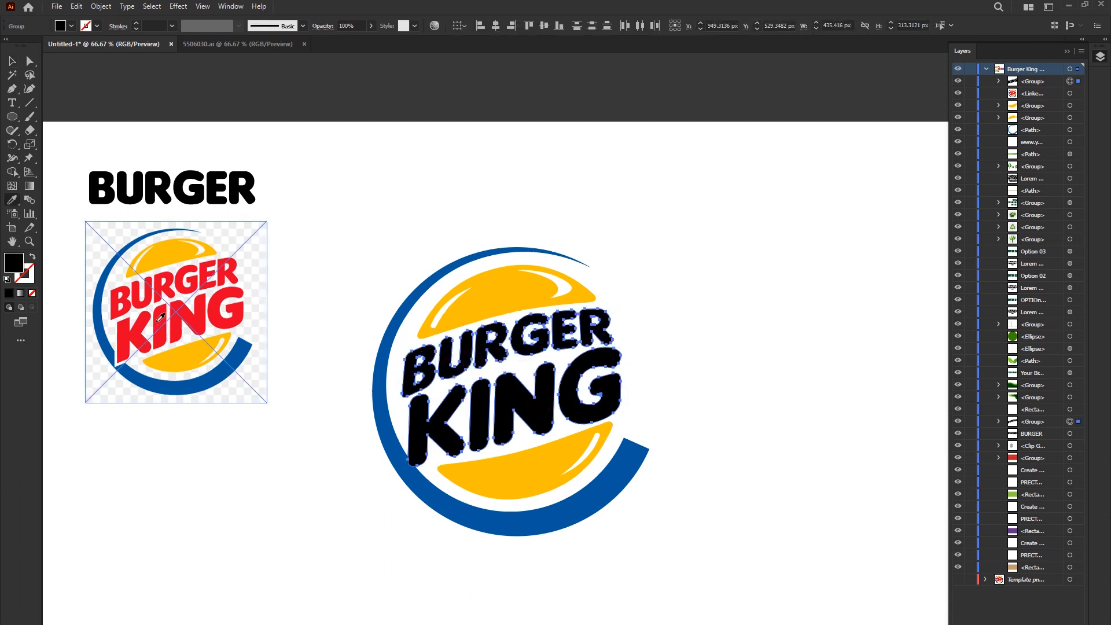
click(161, 316)
key(v)
click(369, 214)
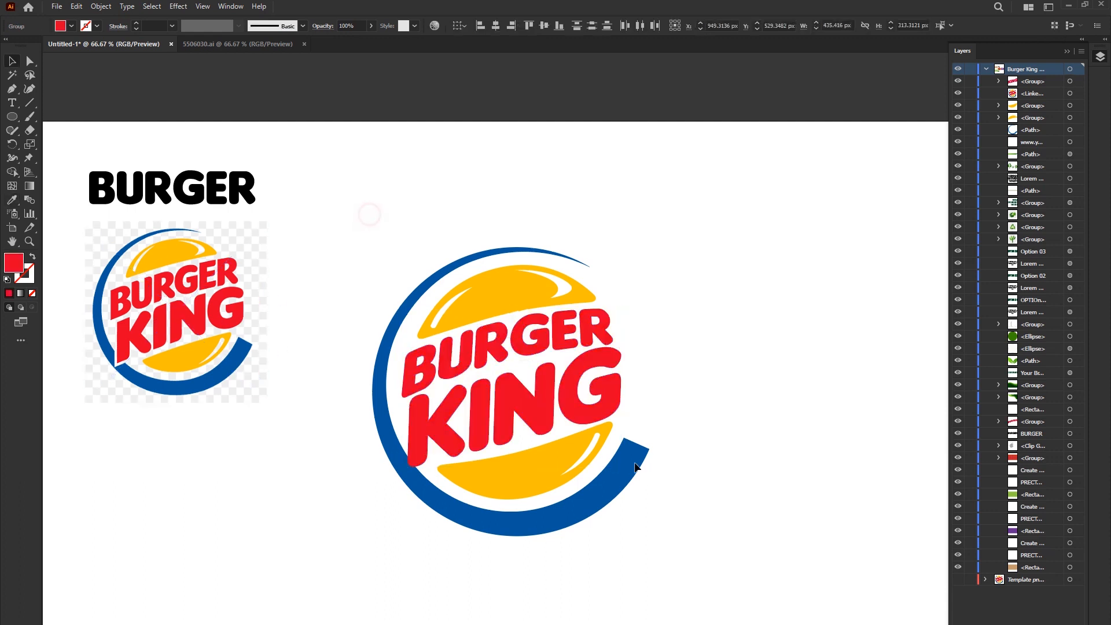
- Give the KING lettering inside the ring a white 7 pt stroke
scroll(563, 383, down, 1)
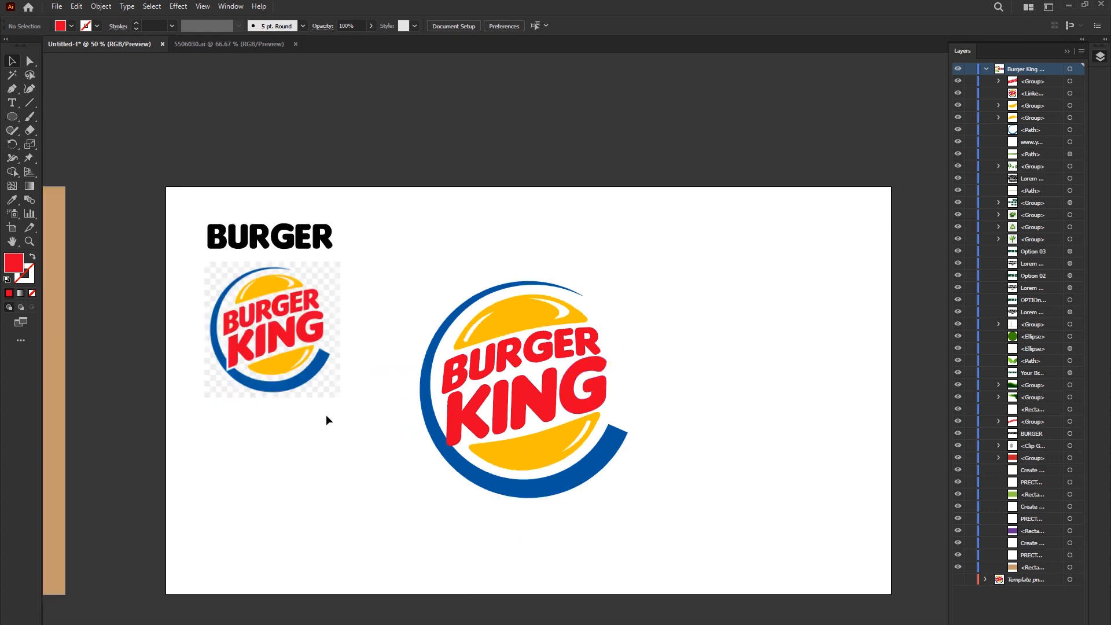
click(502, 363)
scroll(503, 364, up, 1)
click(533, 379)
scroll(460, 394, up, 1)
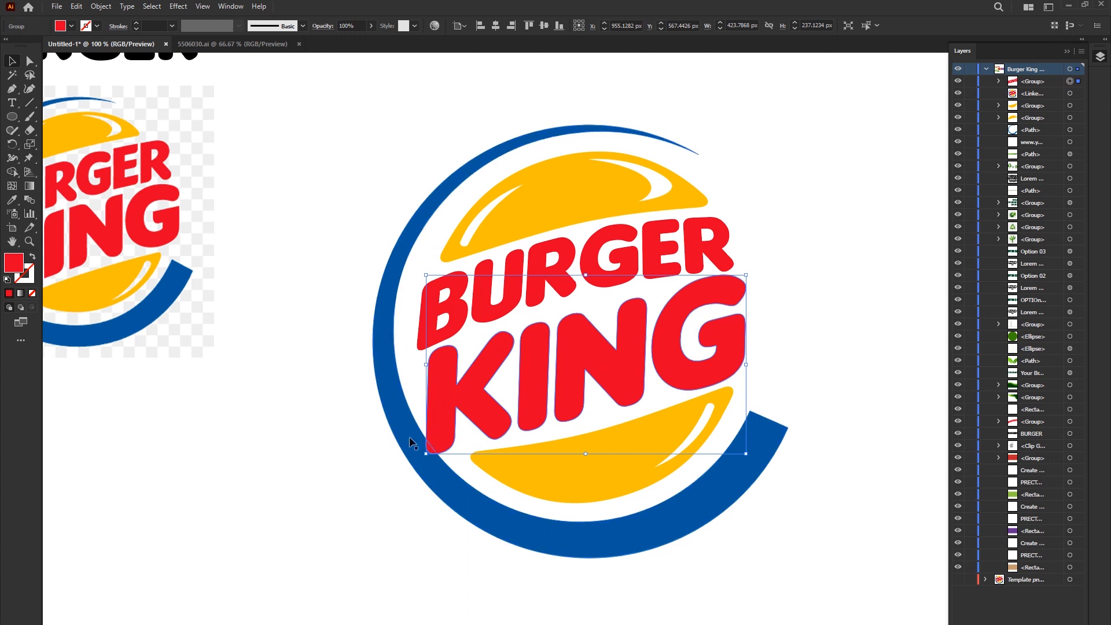
click(72, 25)
click(394, 2)
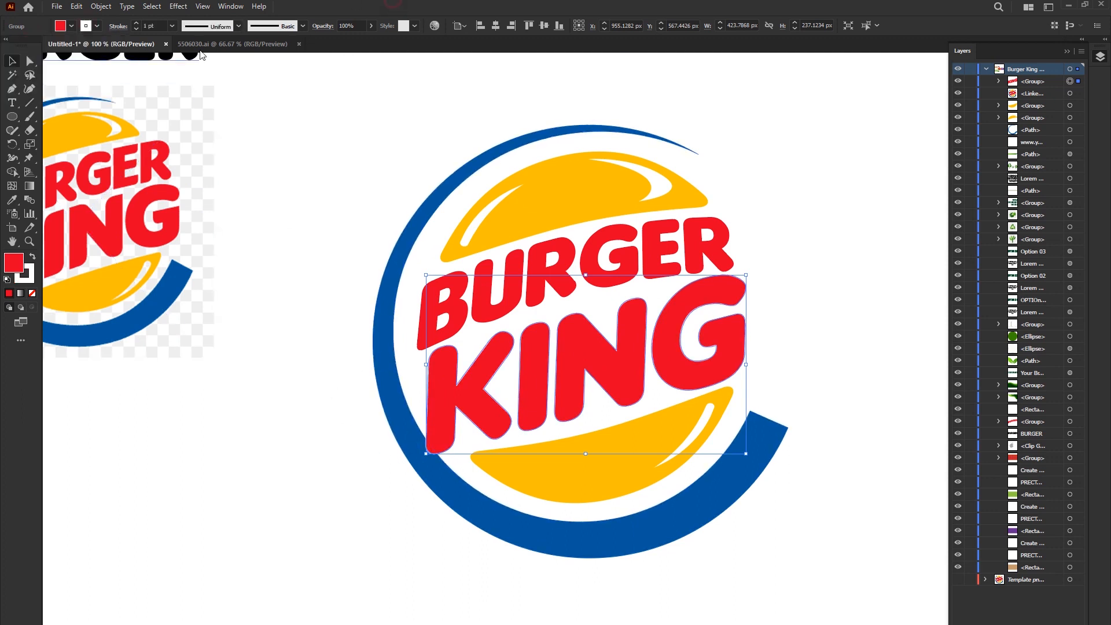
click(136, 23)
click(137, 23)
click(137, 23)
click(137, 24)
click(136, 23)
click(137, 23)
- Set round corner joins on KING's white stroke and align the stroke to the outside of the letters
click(114, 27)
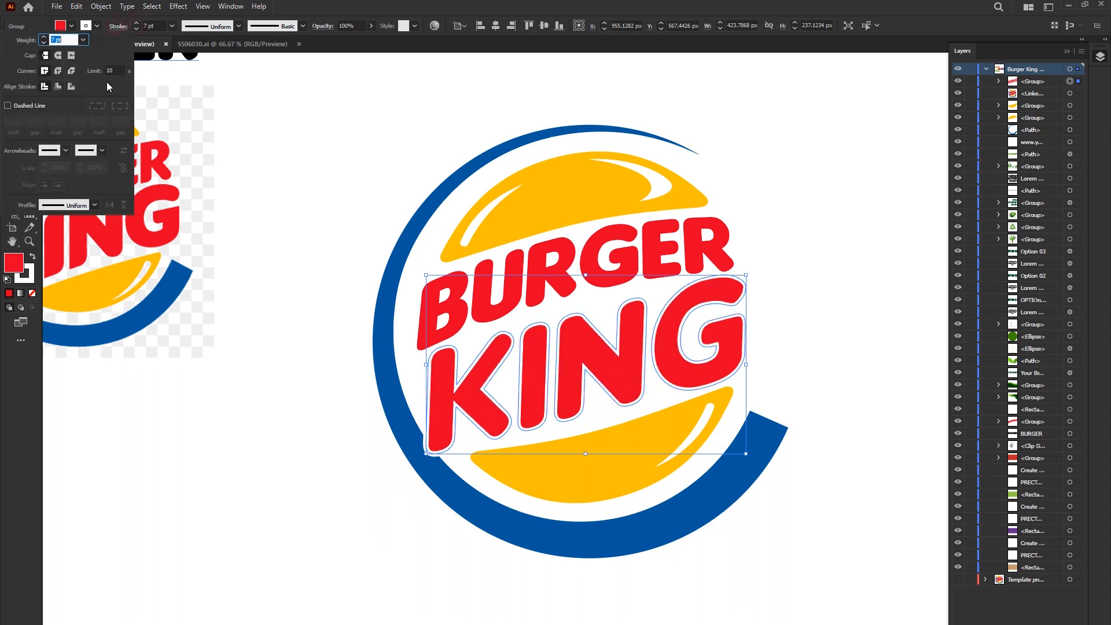
click(58, 87)
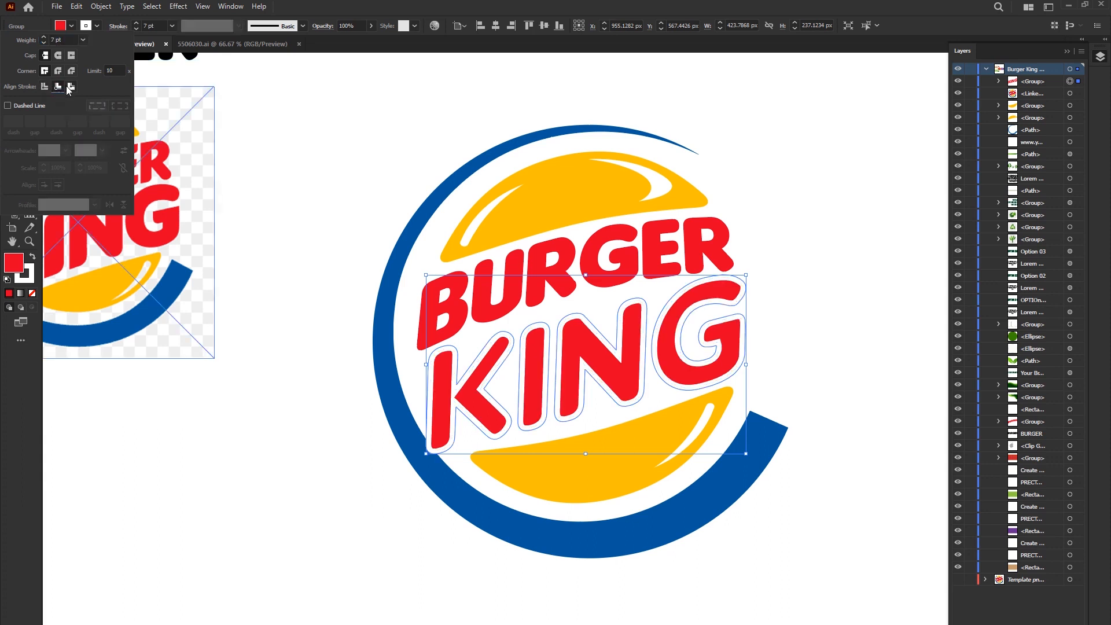
click(70, 86)
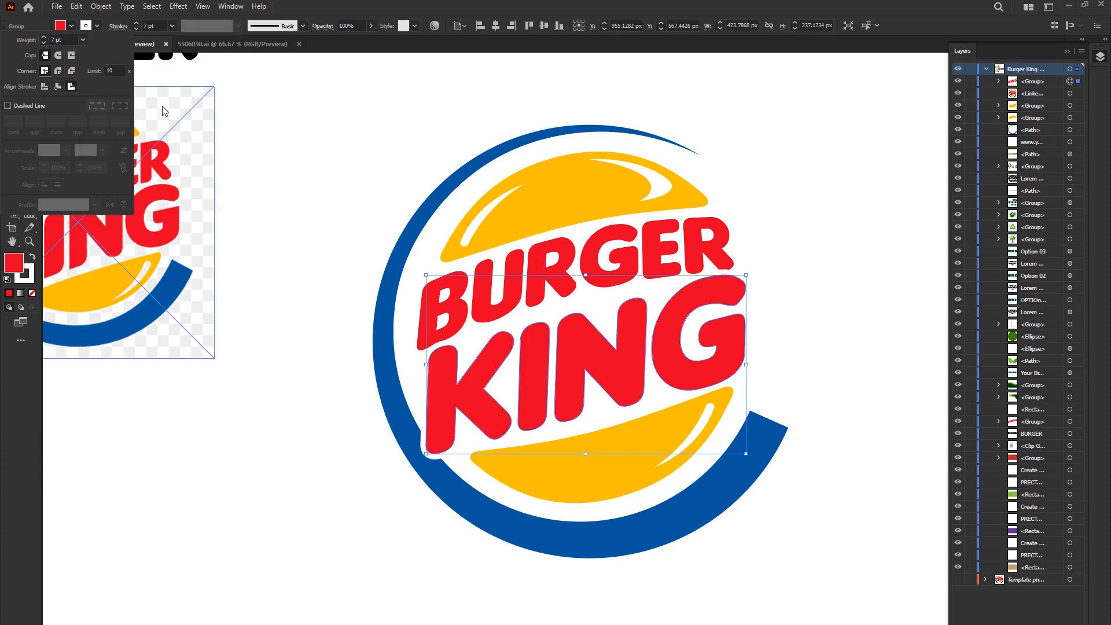
click(58, 71)
click(60, 89)
click(71, 86)
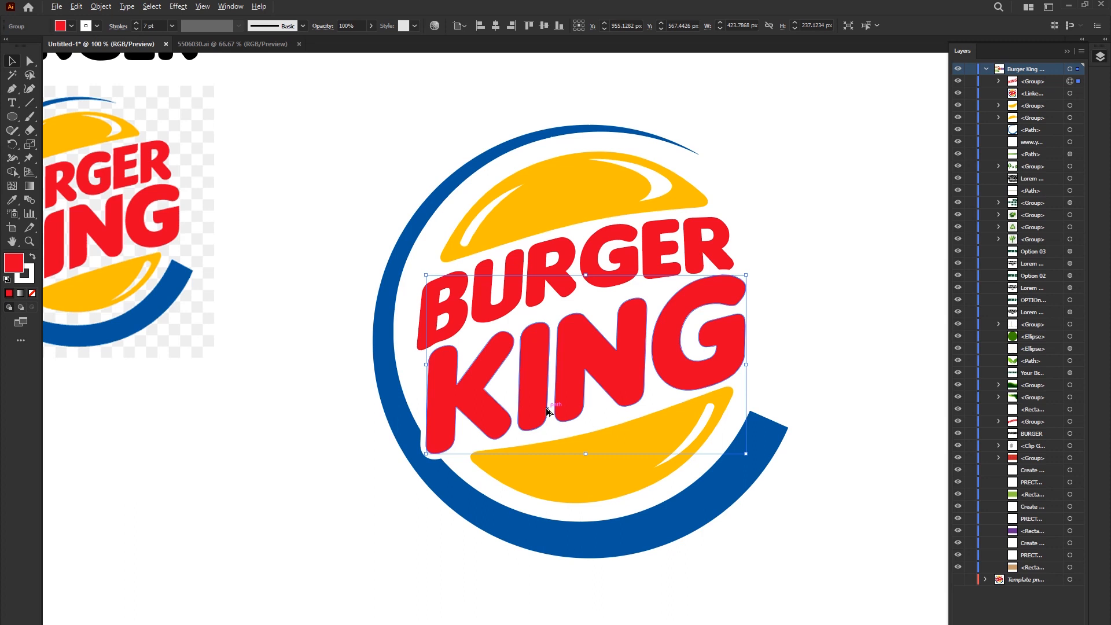
scroll(545, 413, down, 1)
click(372, 416)
scroll(863, 456, down, 1)
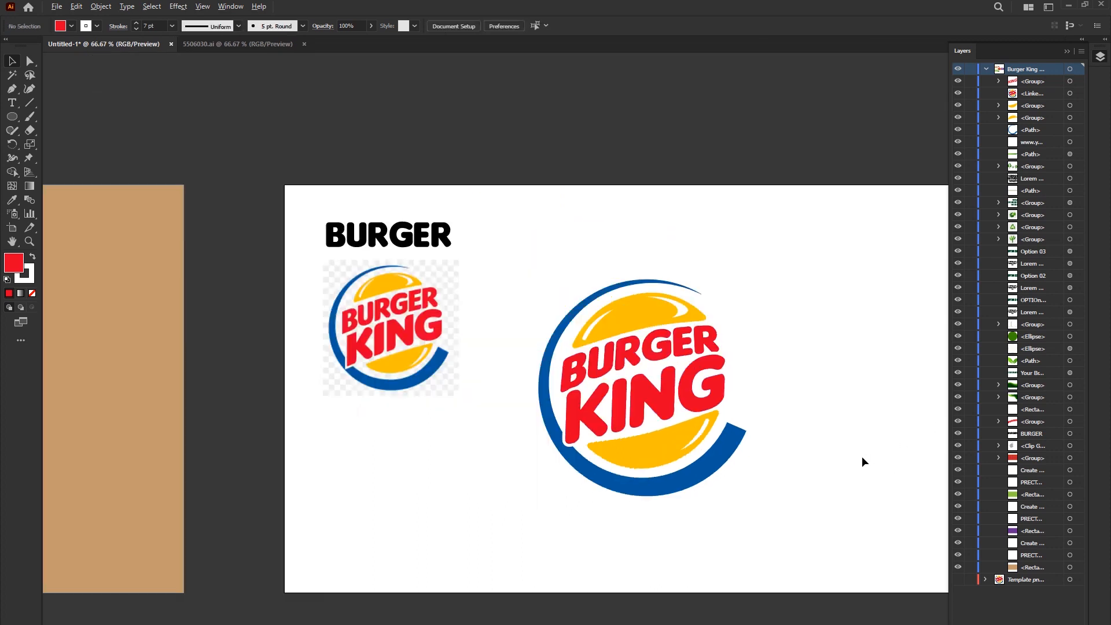
- Group all parts of the recreated logo and scale the group down slightly about its centre
scroll(752, 401, up, 1)
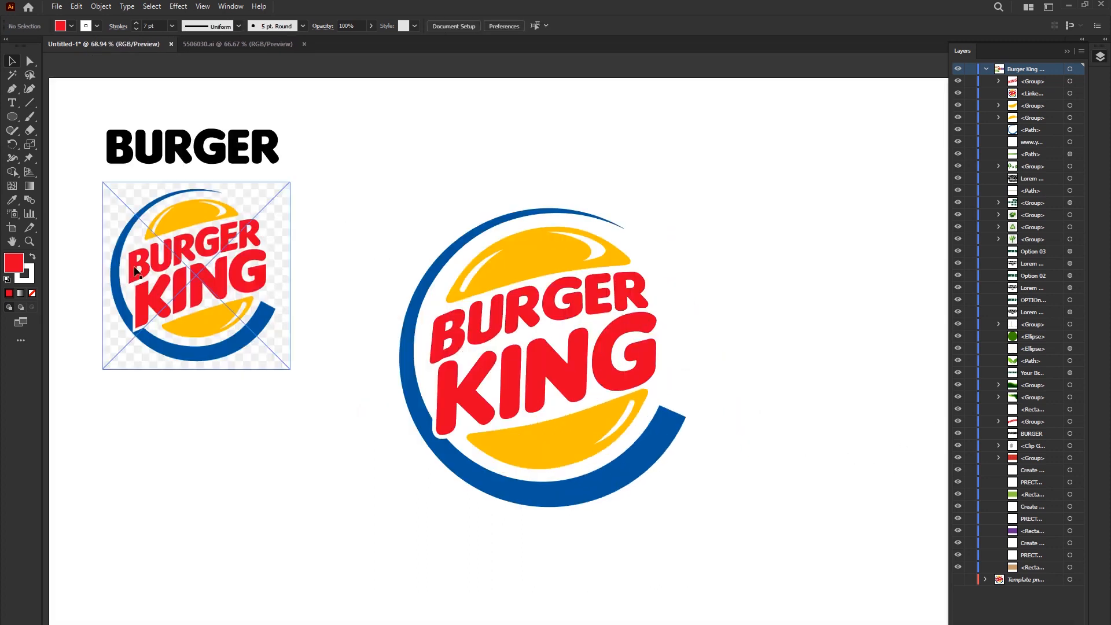
drag(356, 136, 844, 535)
right_click(539, 288)
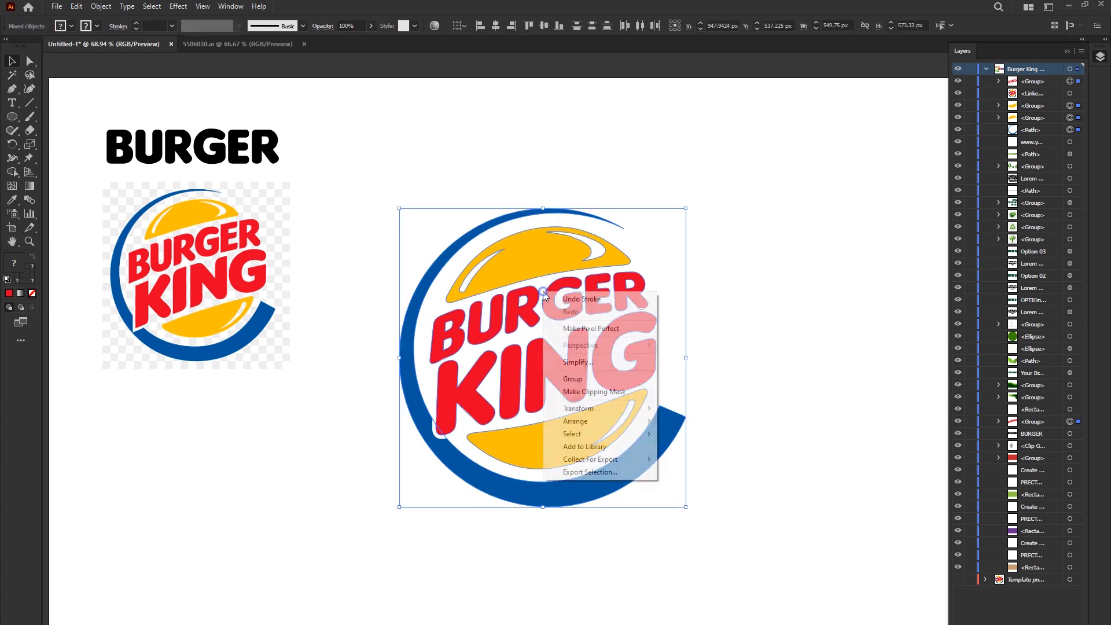
click(579, 379)
drag(686, 209, 668, 230)
key(ctrl+shift+a)
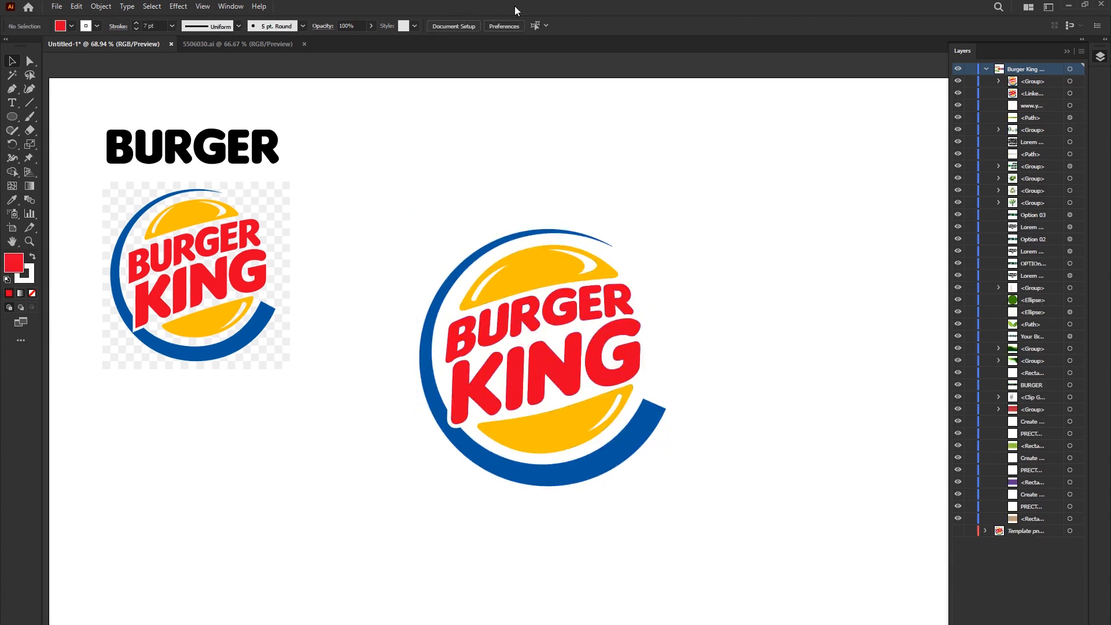
- Clear the artboard by moving the finished logo away and deleting the reference image and the spare black BURGER text
click(553, 322)
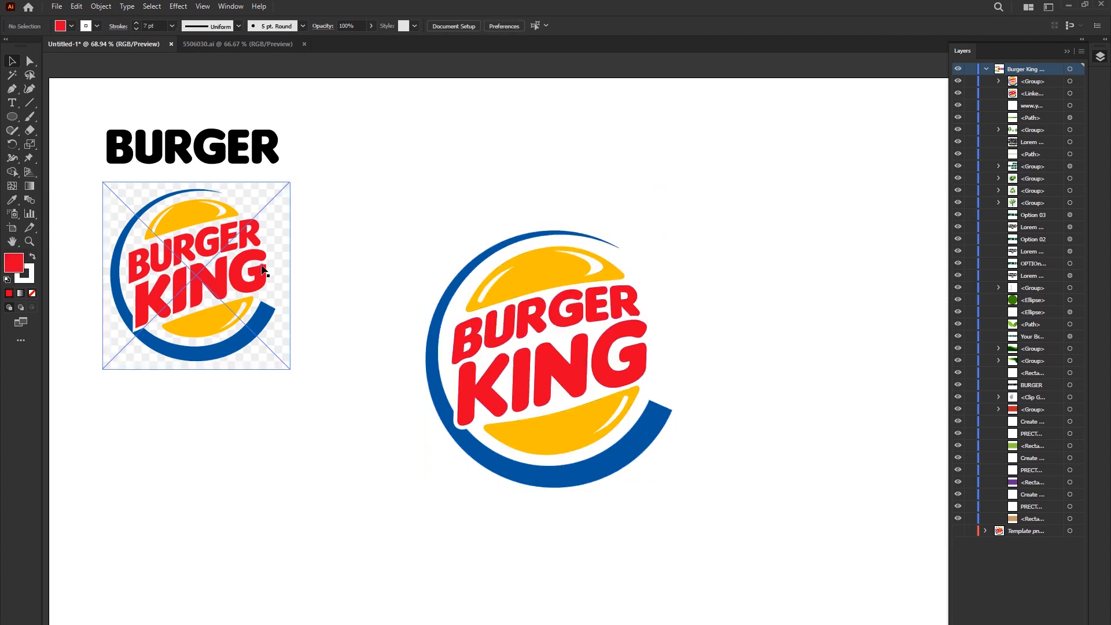
key(Delete)
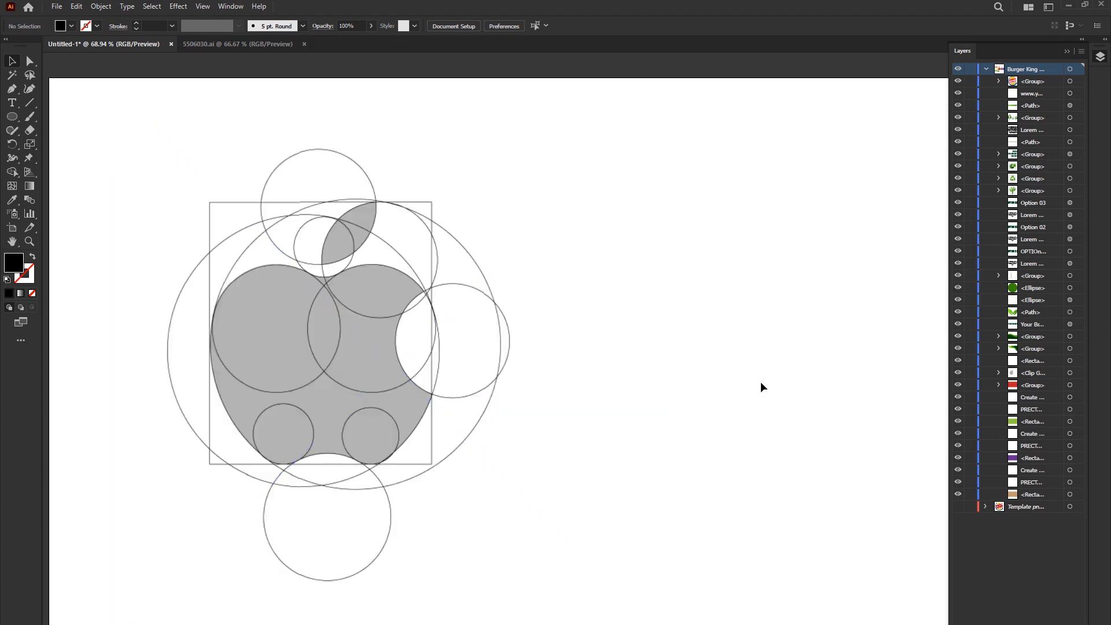
- Move the Apple logo construction template to the middle of the artboard and lock it
click(418, 316)
key(ctrl+2)
key(ctrl+alt+2)
drag(294, 286, 455, 290)
click(773, 302)
click(311, 328)
key(ctrl+2)
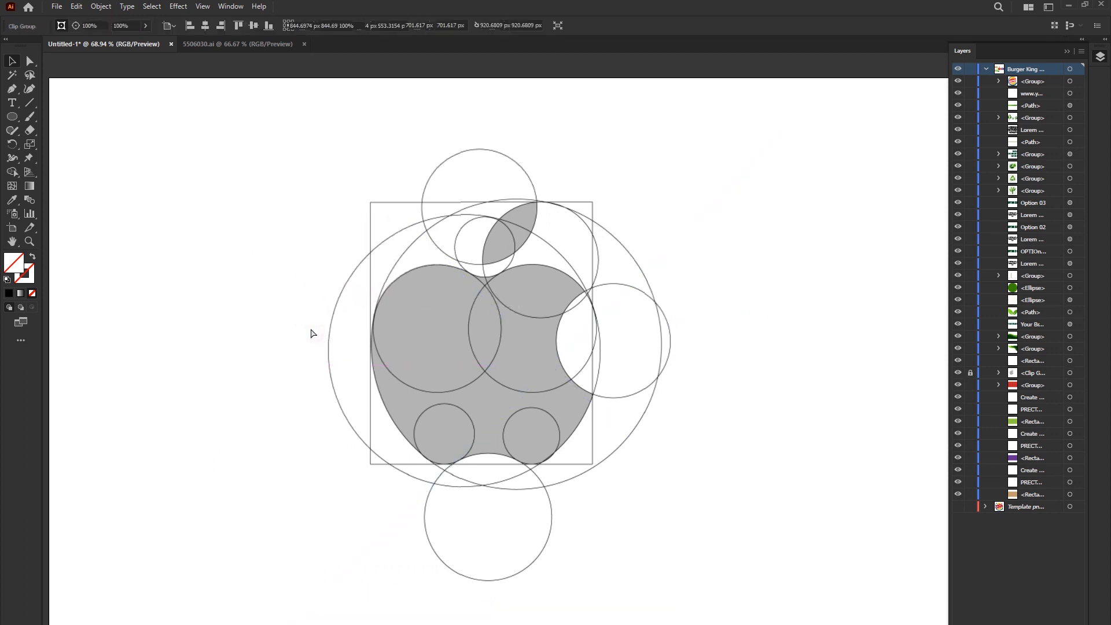
- Try drawing a closed, rough apple-shaped outline beside the template with the Curvature tool
click(30, 89)
click(169, 204)
click(137, 203)
click(115, 226)
click(129, 272)
click(152, 303)
click(174, 293)
click(191, 301)
click(218, 293)
click(222, 244)
click(169, 197)
key(v)
key(Delete)
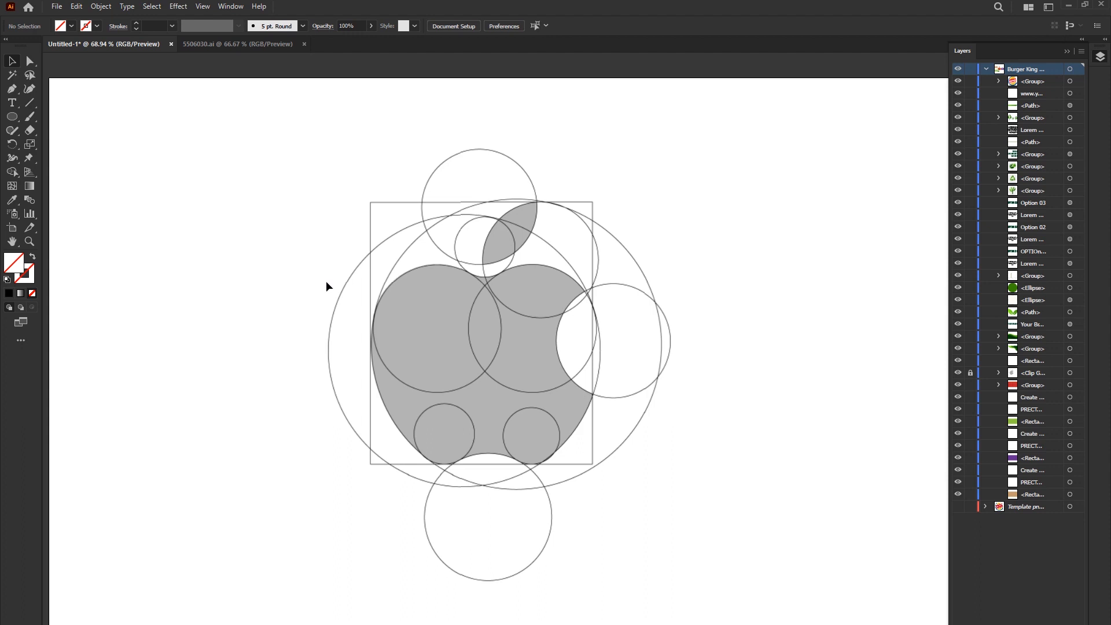
- Draw a circle about 492 px wide over the template's left large circle and give it a black 1 pt stroke
click(14, 117)
scroll(497, 294, up, 2)
scroll(497, 294, down, 1)
drag(540, 497, 493, 417)
drag(449, 322, 449, 365)
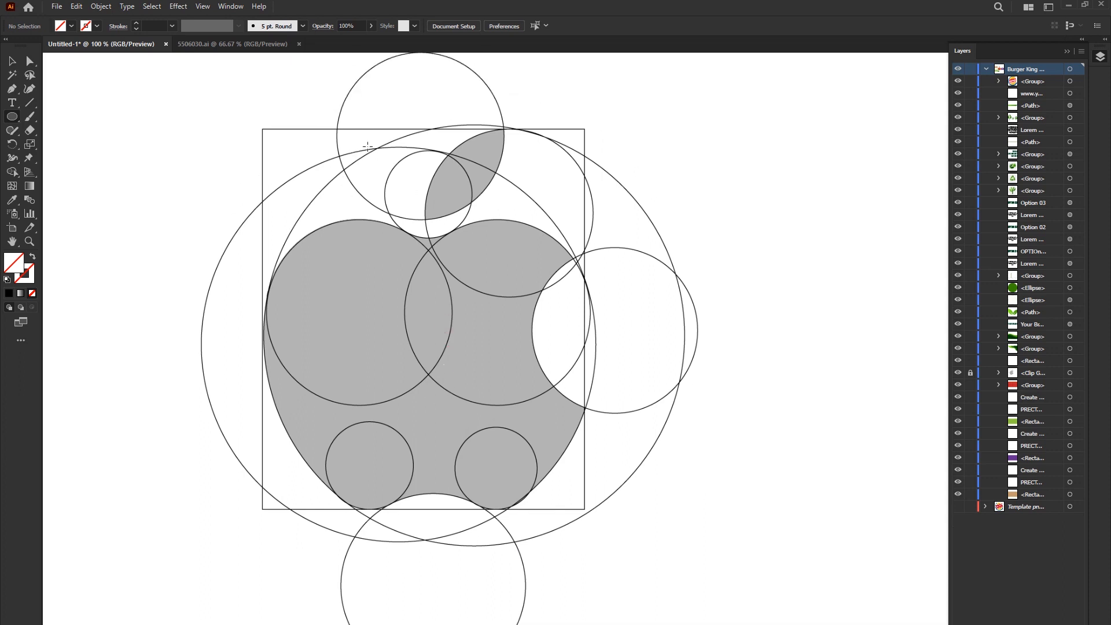
mouse_move(394, 352)
mouse_down()
mouse_move(575, 472)
mouse_move(580, 538)
mouse_up()
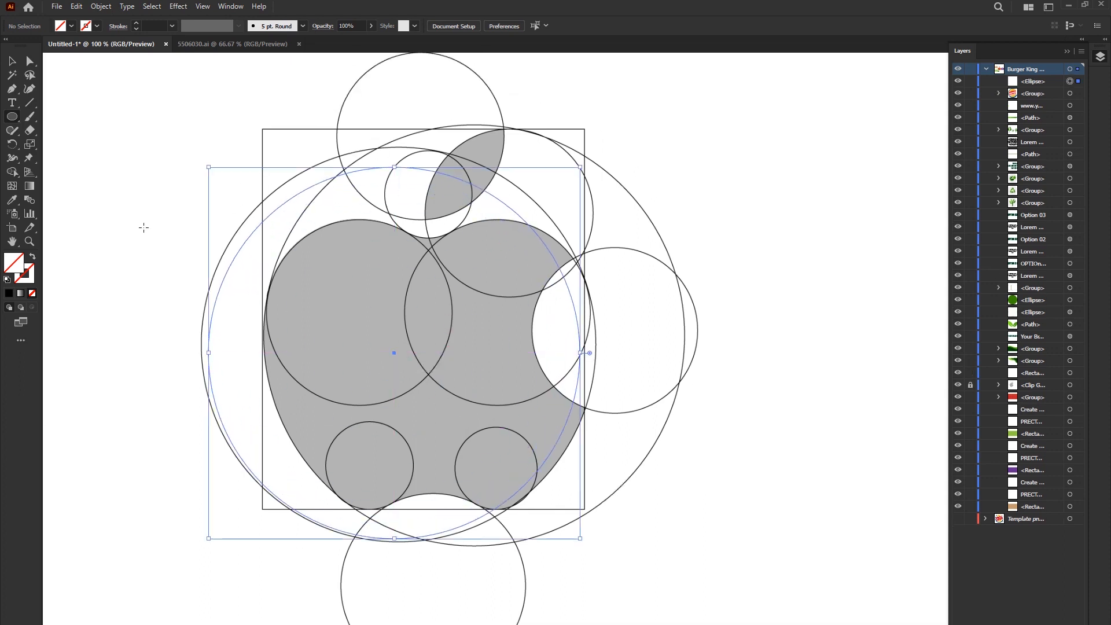
click(24, 274)
click(8, 293)
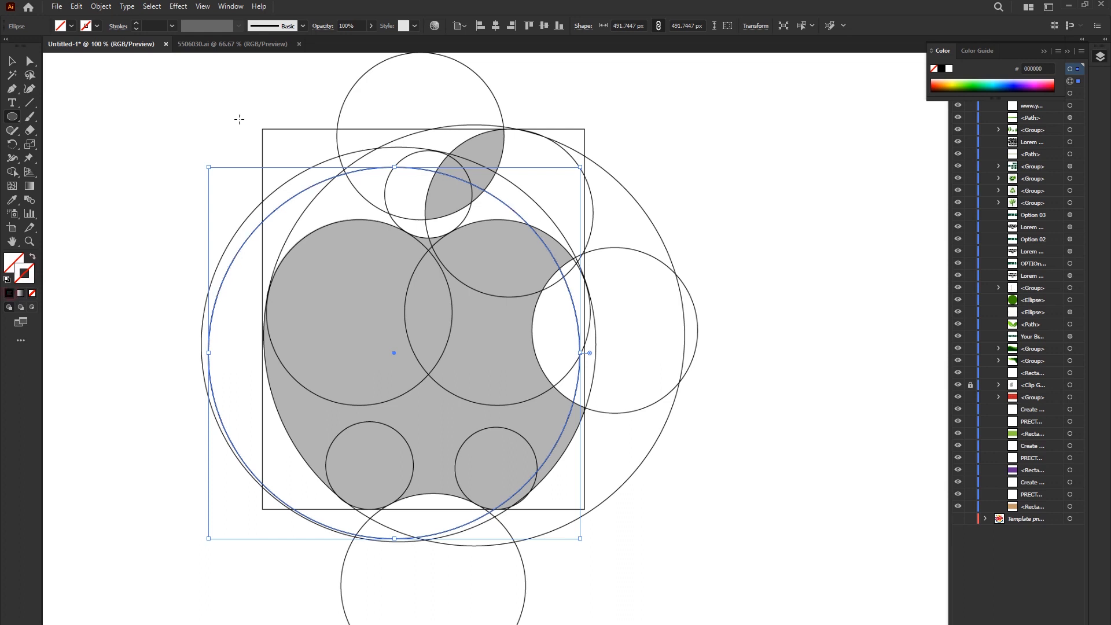
- Move the new circle and enlarge it to about 520 px so it matches the template's left large circle
click(11, 61)
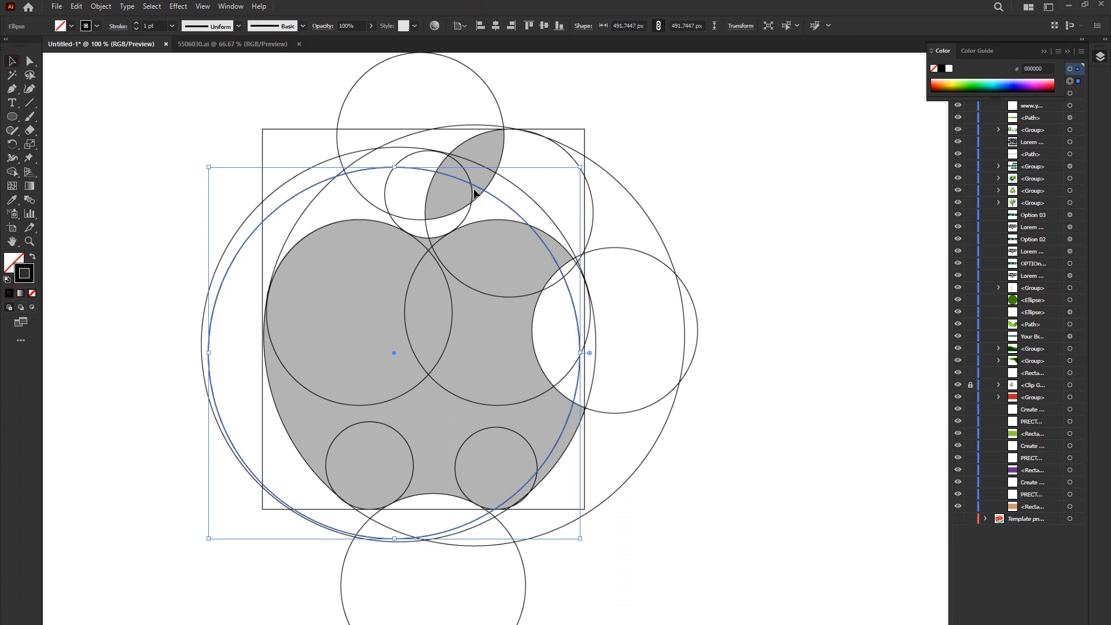
drag(477, 188, 479, 168)
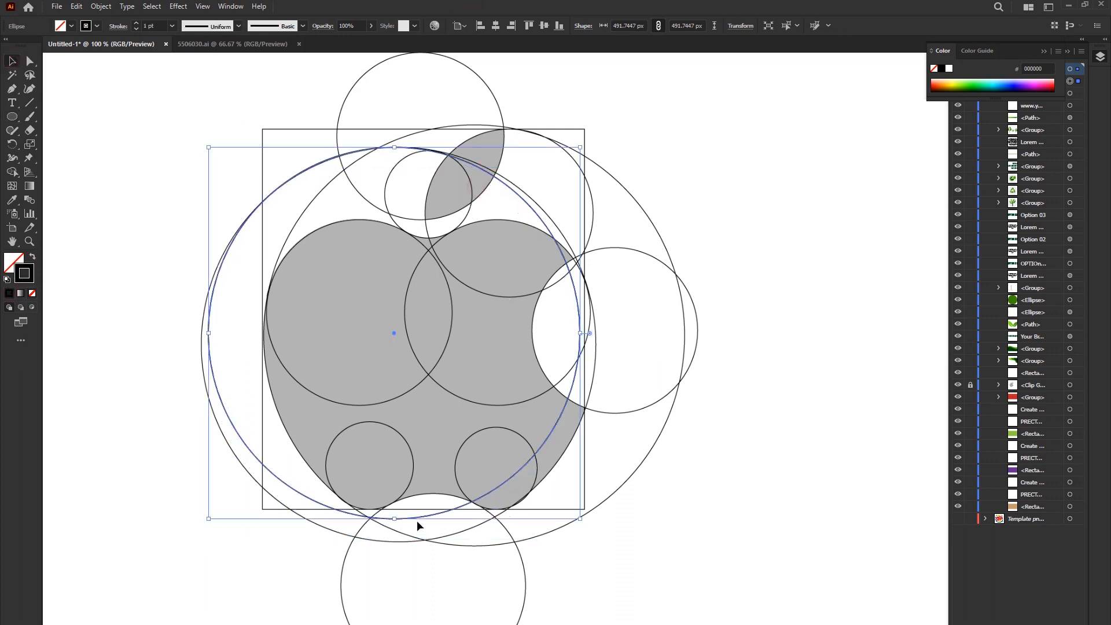
drag(396, 519, 396, 539)
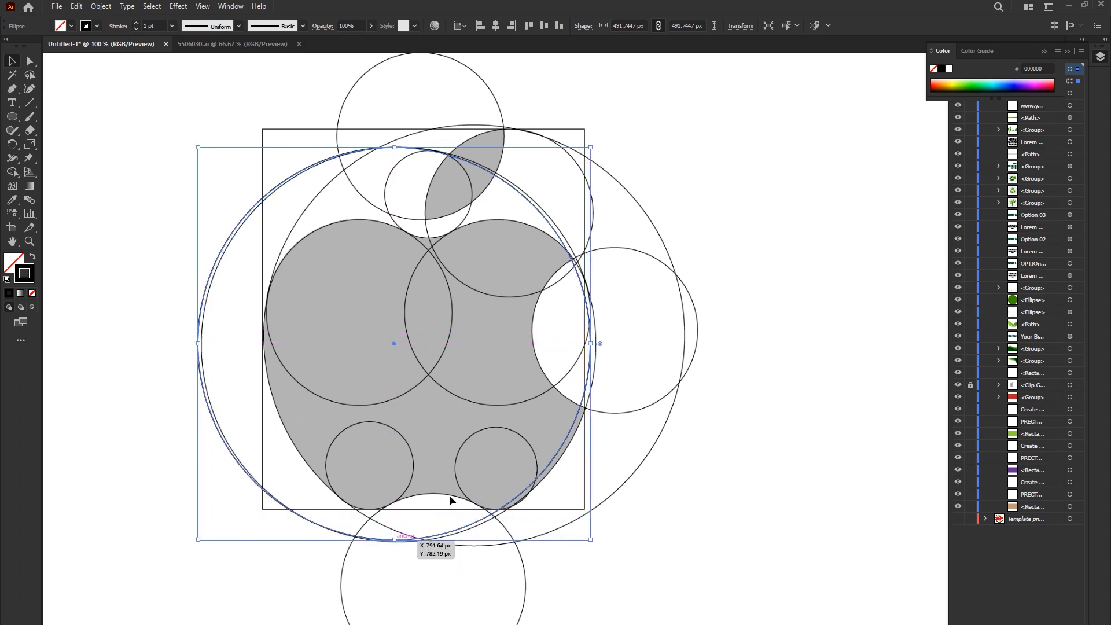
key(Right)
key(Right)
key(Right)
key(Right)
key(Right)
key(Right)
key(Right)
key(Right)
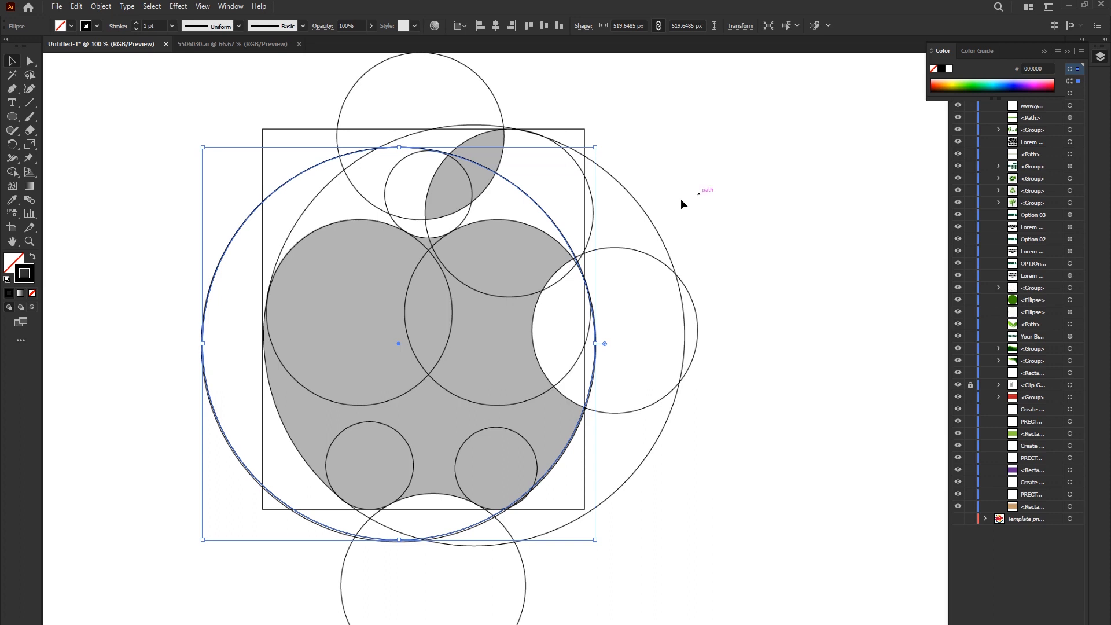
- Duplicate the circle over the template's right large circle and resize the copy to about 556 px to match
drag(504, 184, 568, 166)
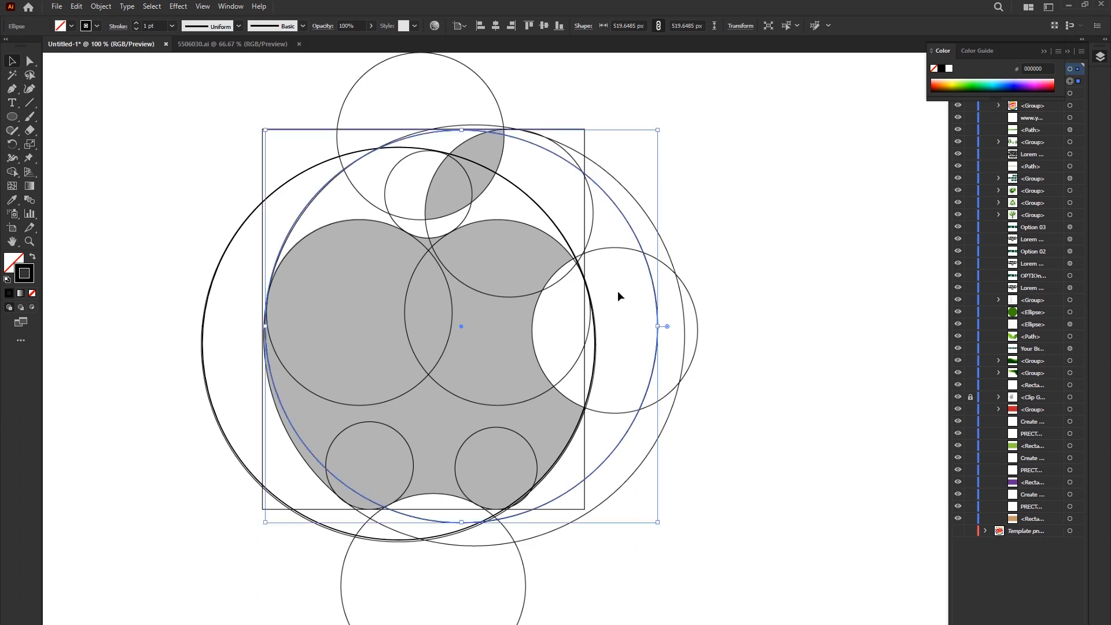
mouse_move(660, 327)
mouse_down()
mouse_move(686, 327)
mouse_move(665, 342)
mouse_up()
drag(474, 534, 477, 544)
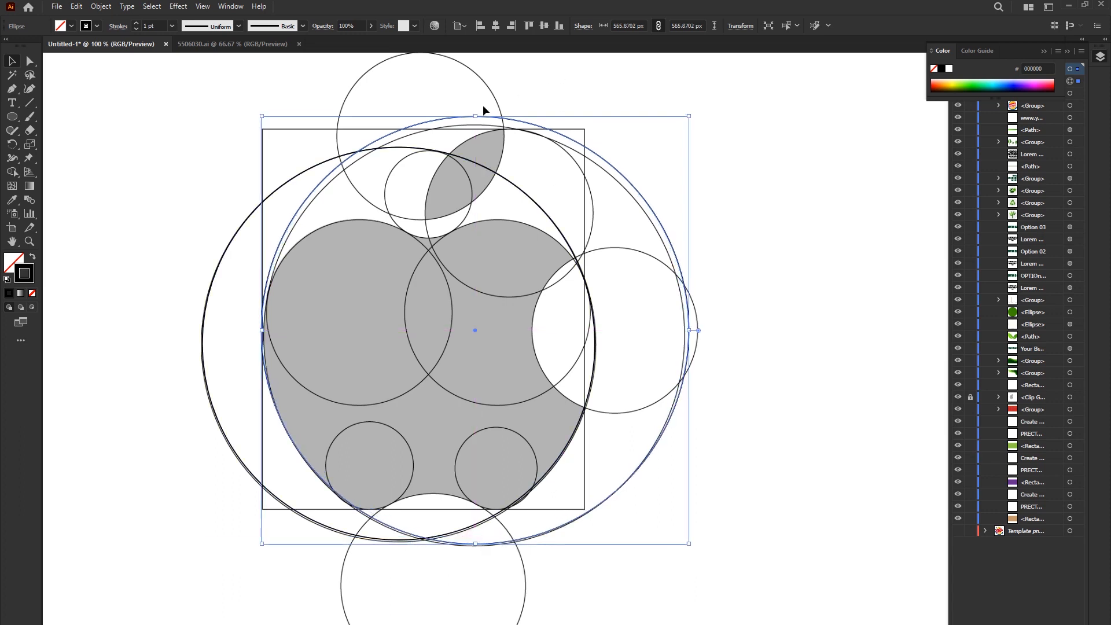
drag(477, 118, 476, 124)
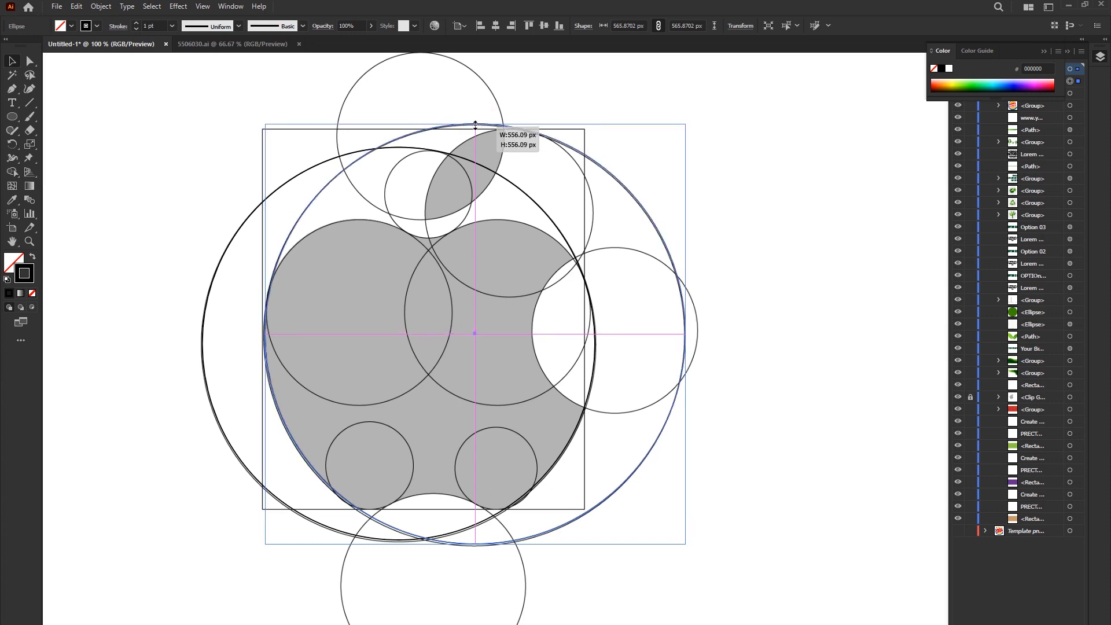
click(849, 293)
- Trace the template's nine remaining circles for the lobes, bite, leaf and base with matching black-outlined circles
drag(536, 275, 591, 269)
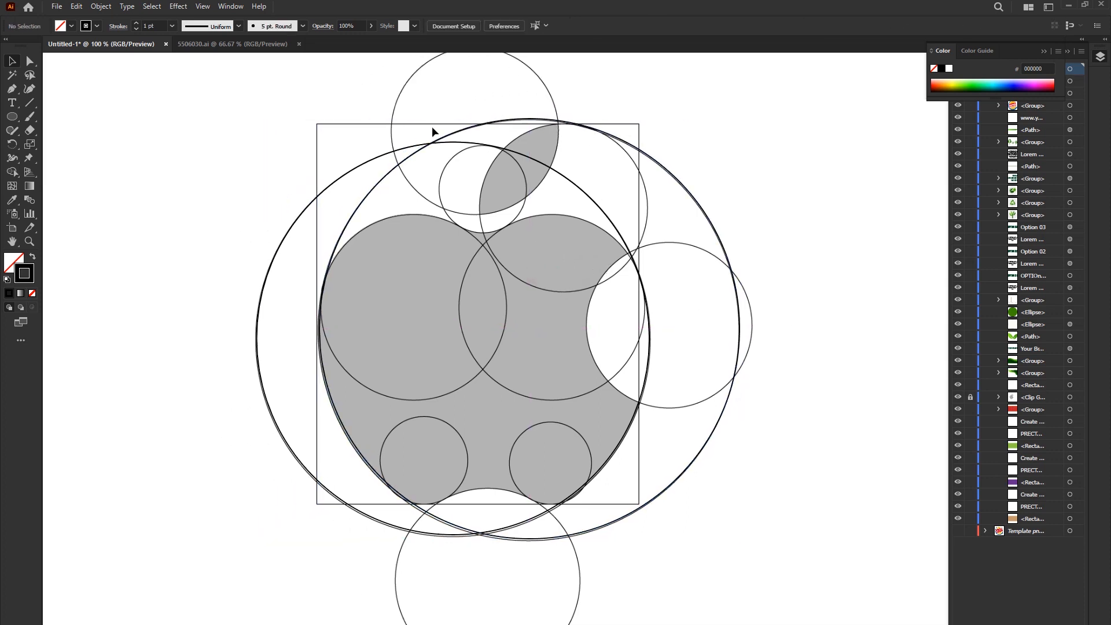
scroll(602, 142, up, 1)
scroll(601, 142, down, 1)
drag(683, 173, 639, 181)
key(l)
drag(361, 421, 512, 295)
drag(397, 228, 535, 228)
drag(708, 156, 525, 411)
scroll(537, 325, up, 2)
drag(380, 349, 631, 349)
scroll(630, 351, down, 2)
drag(676, 415, 570, 299)
drag(571, 299, 480, 220)
mouse_move(429, 596)
mouse_down()
mouse_move(486, 328)
mouse_move(416, 131)
mouse_up()
click(781, 231)
- Collapse the colour settings and hide the locked Apple template beneath the traced circles
click(1044, 51)
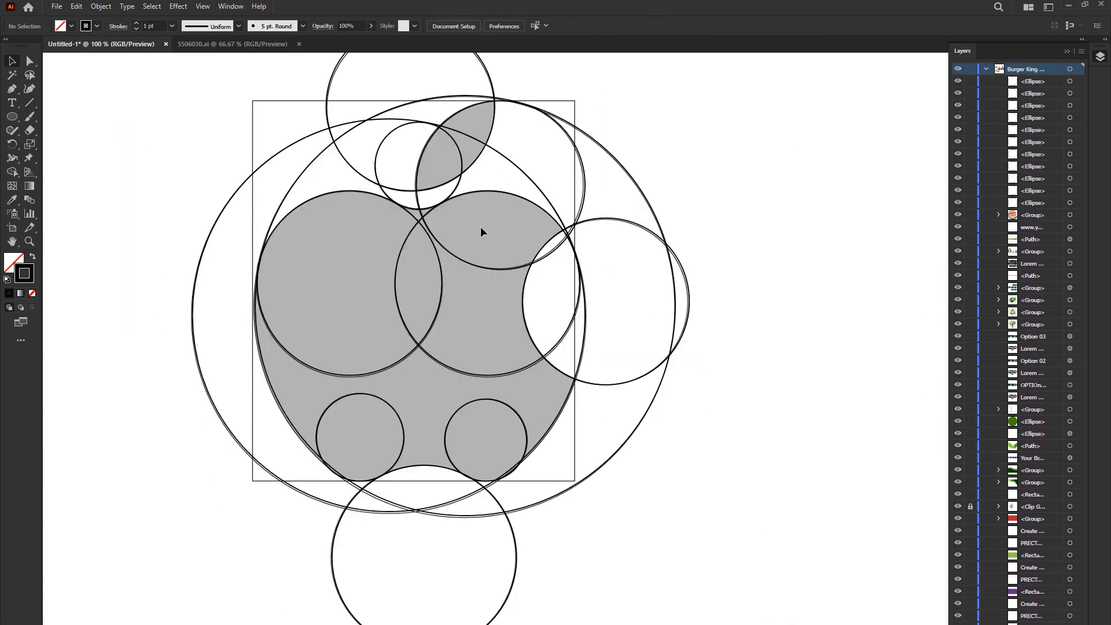
click(1026, 508)
click(957, 506)
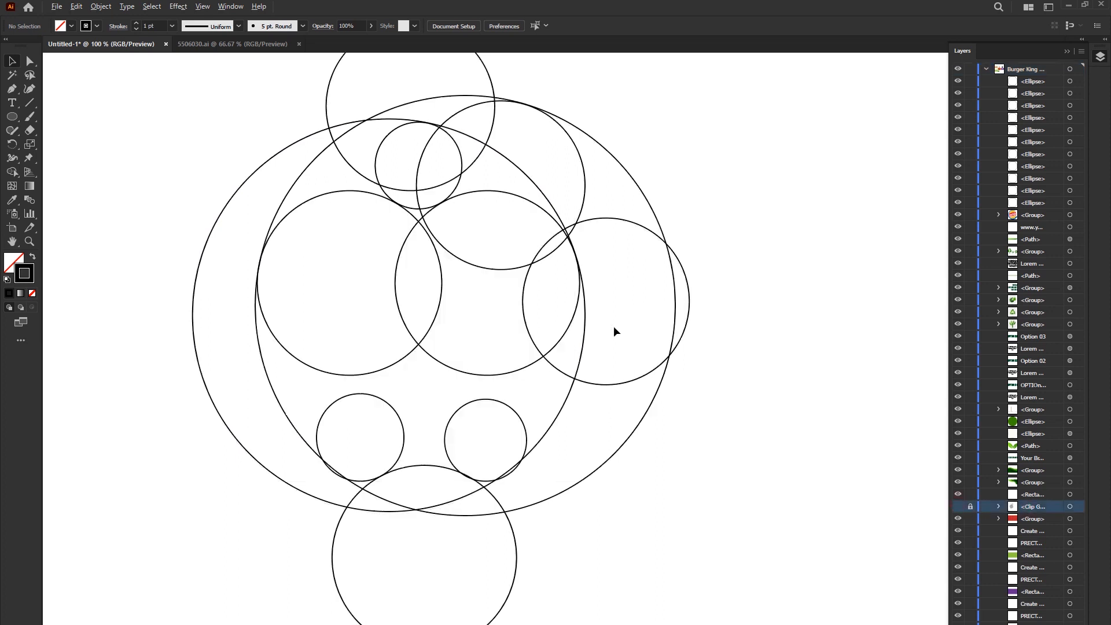
- Show the Apple template behind the artwork again and select all the traced circles together
scroll(615, 328, down, 1)
scroll(483, 235, up, 1)
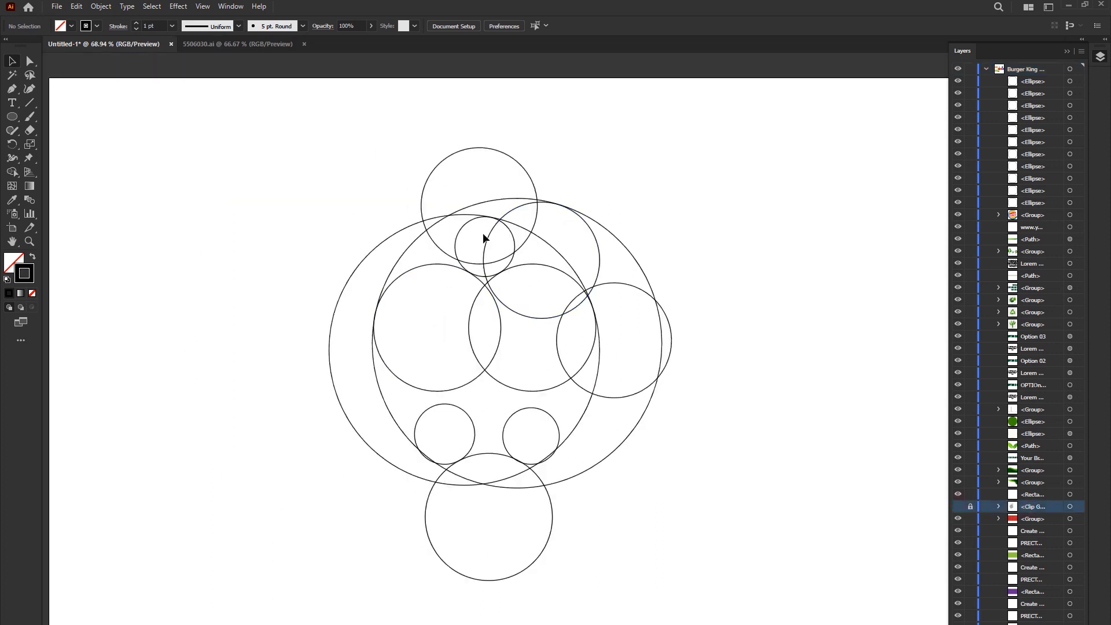
click(958, 507)
scroll(520, 257, up, 1)
drag(211, 107, 770, 623)
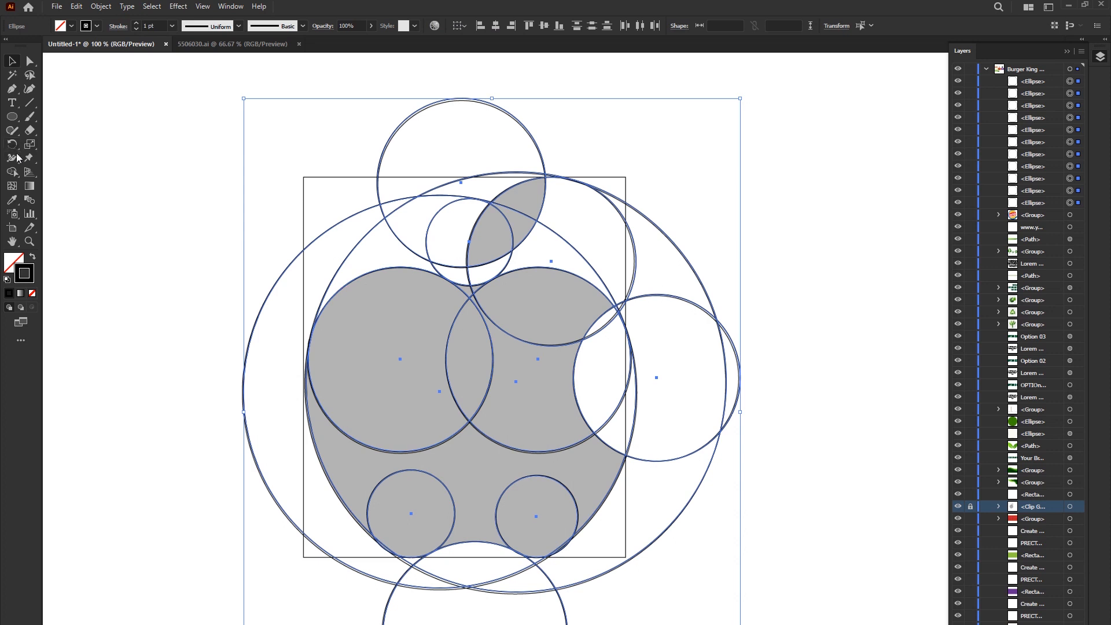
- Use the Shape Builder tool to merge the segments of the leaf into one shape
click(8, 173)
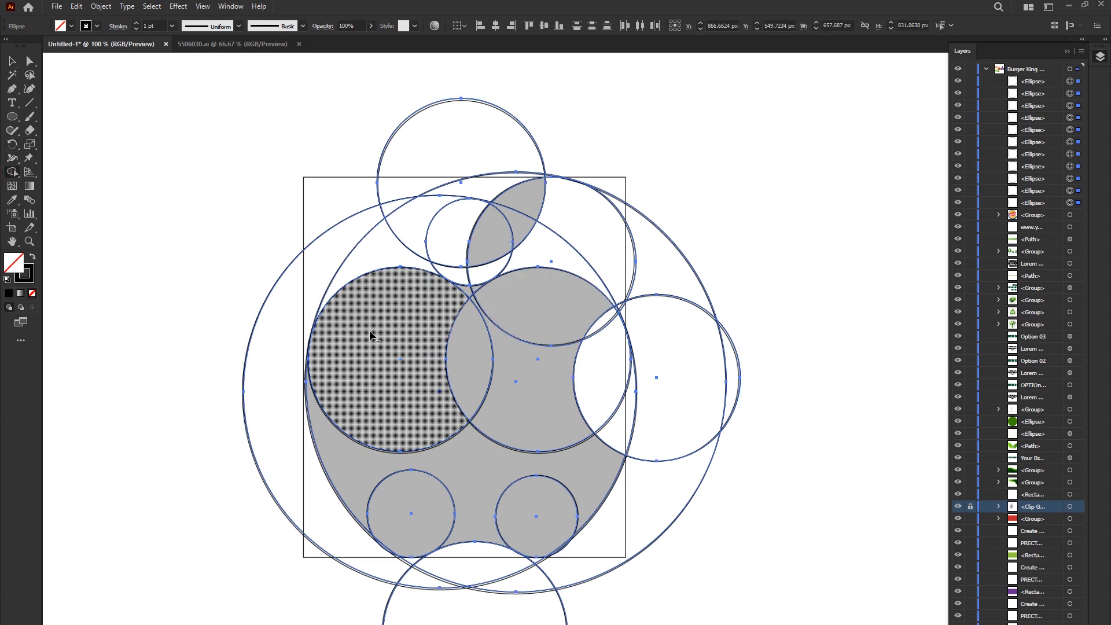
scroll(503, 227, up, 2)
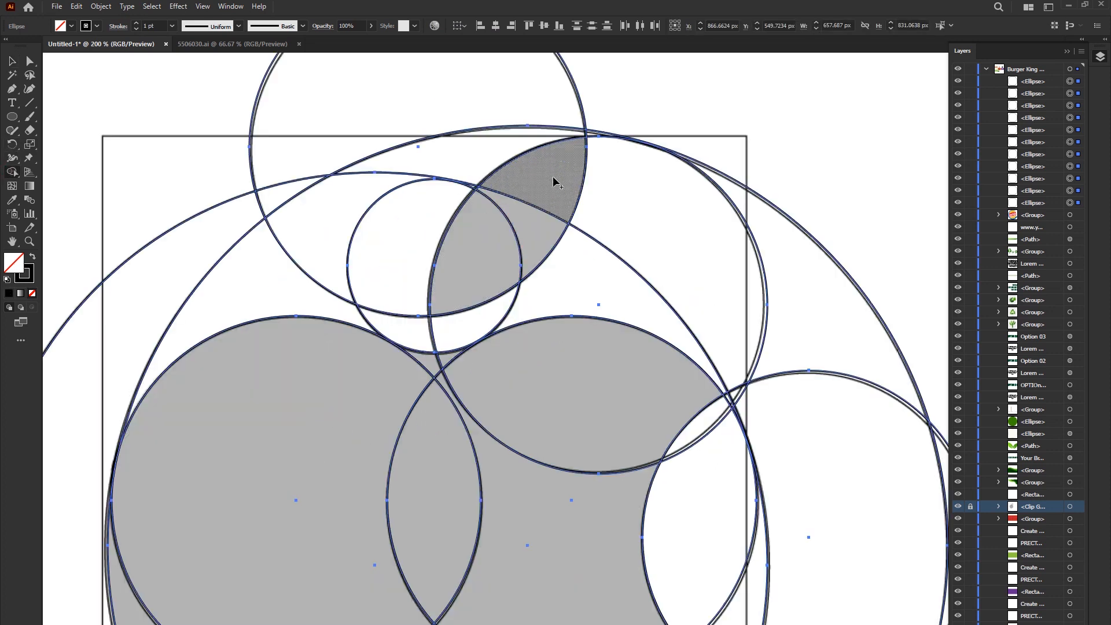
mouse_move(534, 224)
mouse_down()
mouse_move(496, 264)
mouse_move(552, 213)
mouse_move(549, 240)
mouse_up()
scroll(473, 315, down, 1)
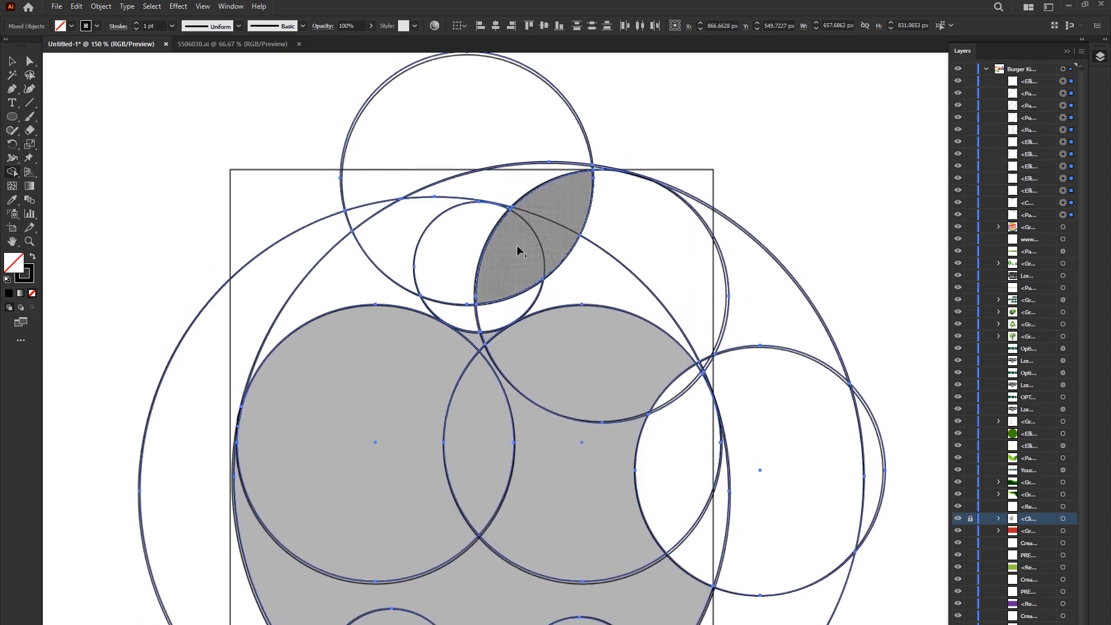
- Remove the surplus circle segments above and beside the leaf with Shape Builder
mouse_move(456, 225)
mouse_down()
mouse_move(448, 188)
mouse_move(360, 90)
mouse_move(313, 62)
mouse_up()
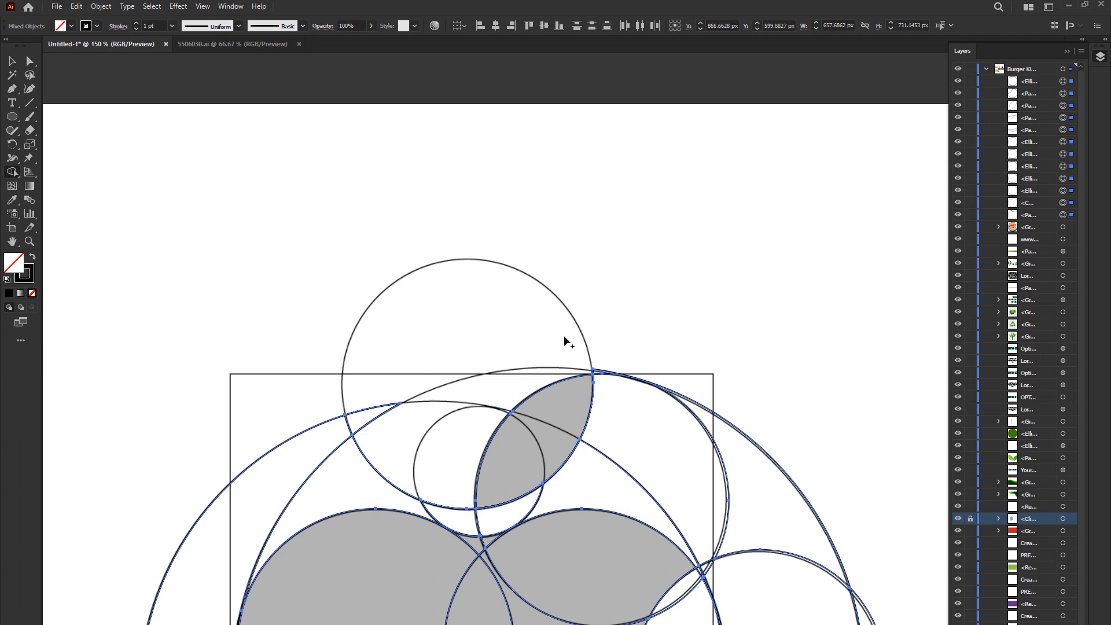
drag(536, 449, 536, 248)
scroll(536, 248, down, 1)
scroll(800, 367, down, 1)
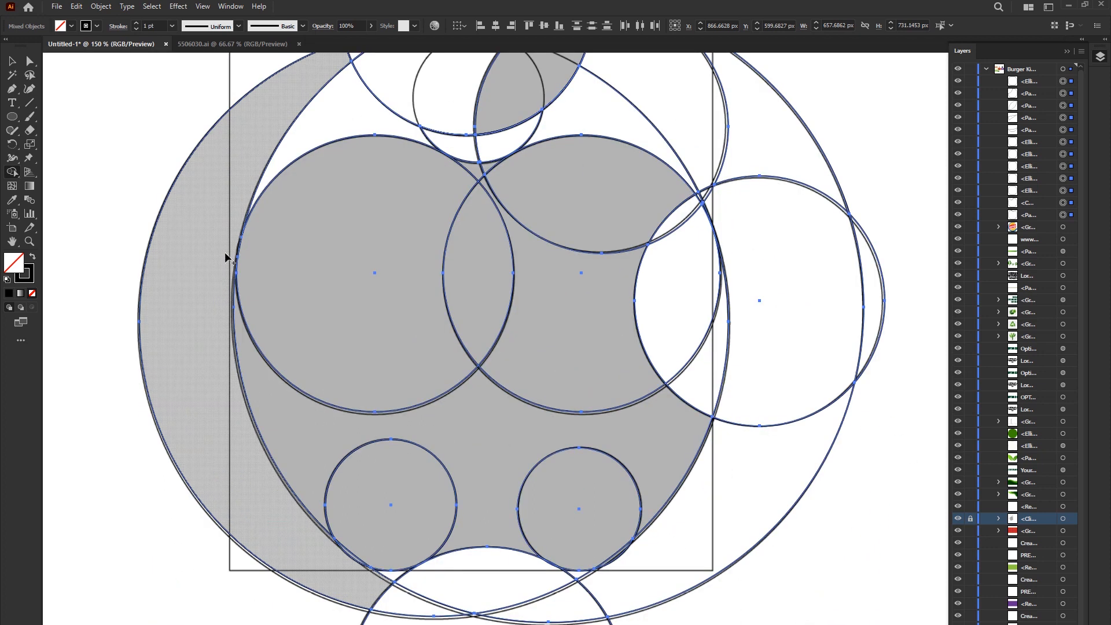
- Merge the two upper lobes and their overlapping segments into one apple shape with Shape Builder
mouse_move(347, 199)
mouse_down()
mouse_move(312, 439)
mouse_move(424, 541)
mouse_move(577, 577)
mouse_move(591, 214)
mouse_move(557, 128)
mouse_up()
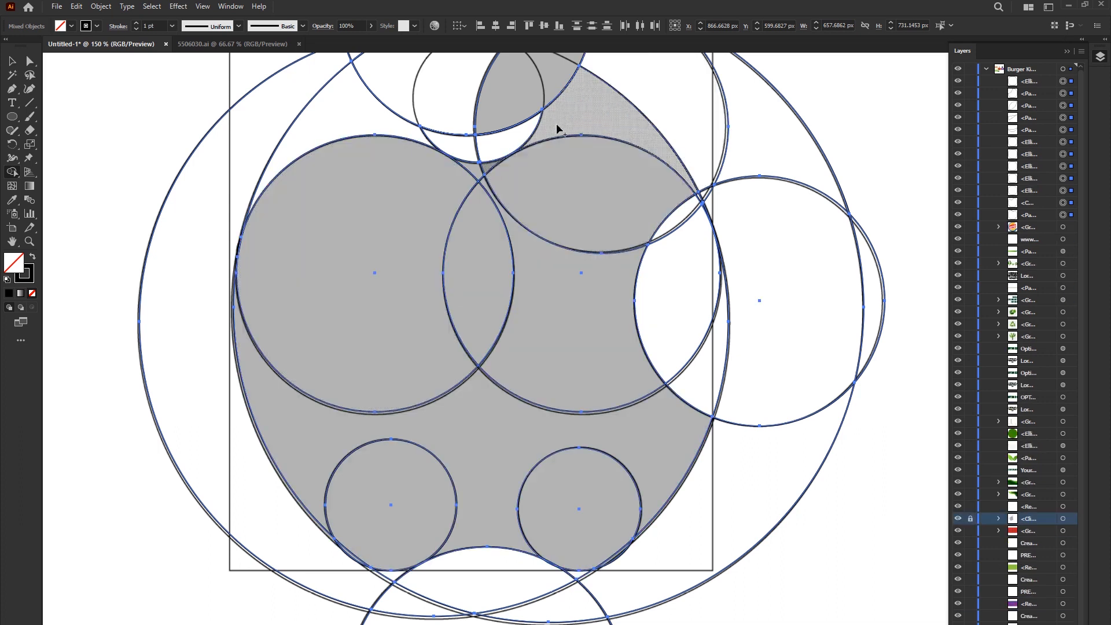
scroll(558, 128, up, 1)
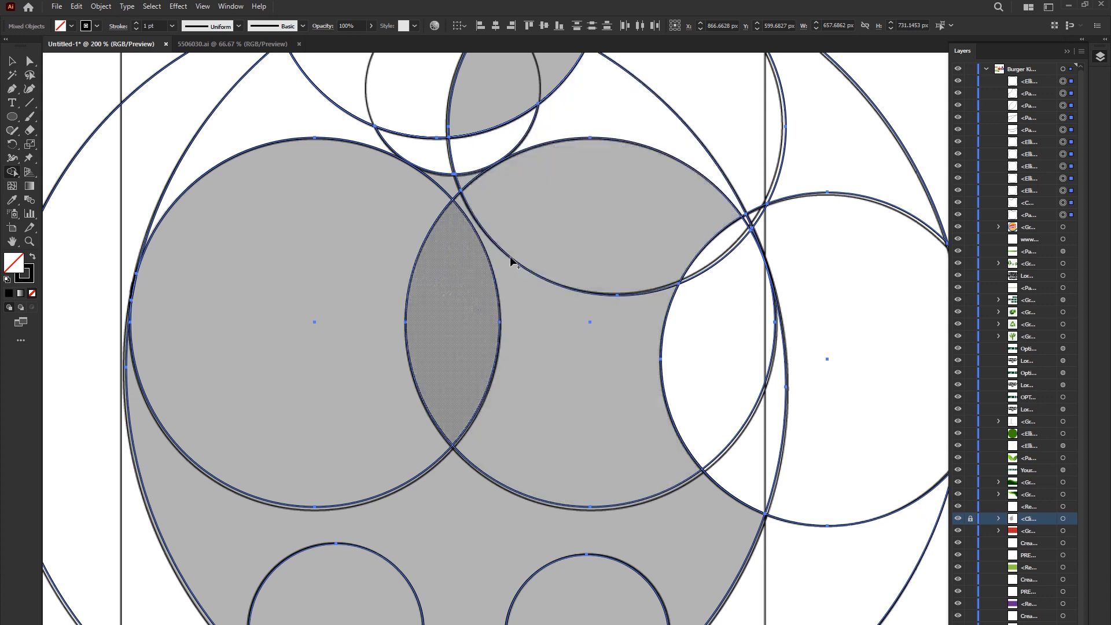
drag(397, 202, 465, 183)
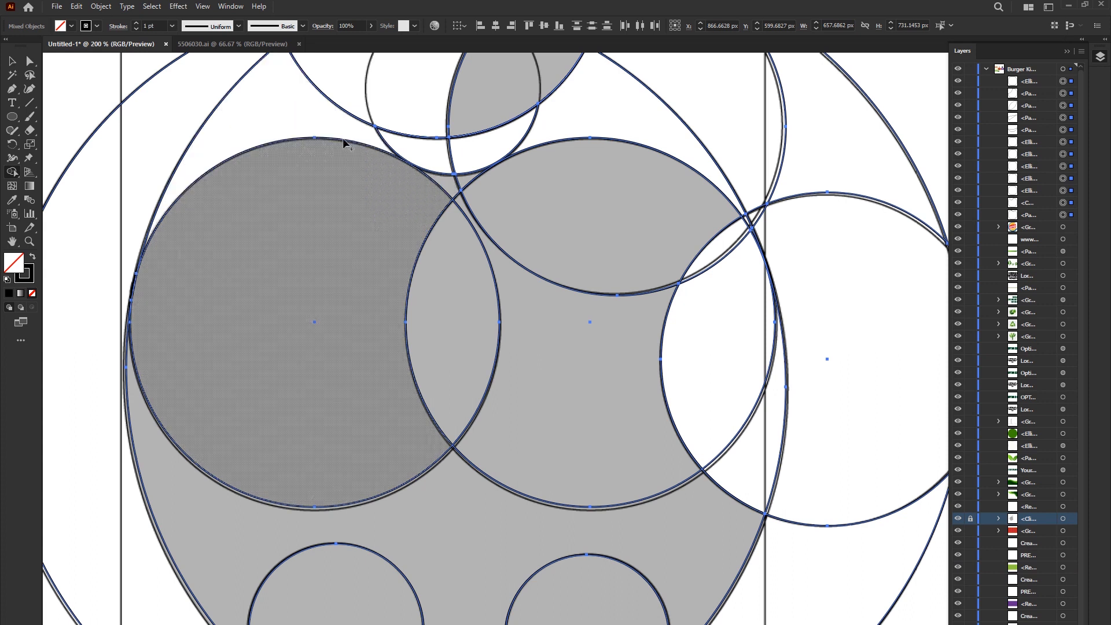
mouse_move(368, 218)
mouse_down()
mouse_move(459, 277)
mouse_move(512, 250)
mouse_move(533, 305)
mouse_up()
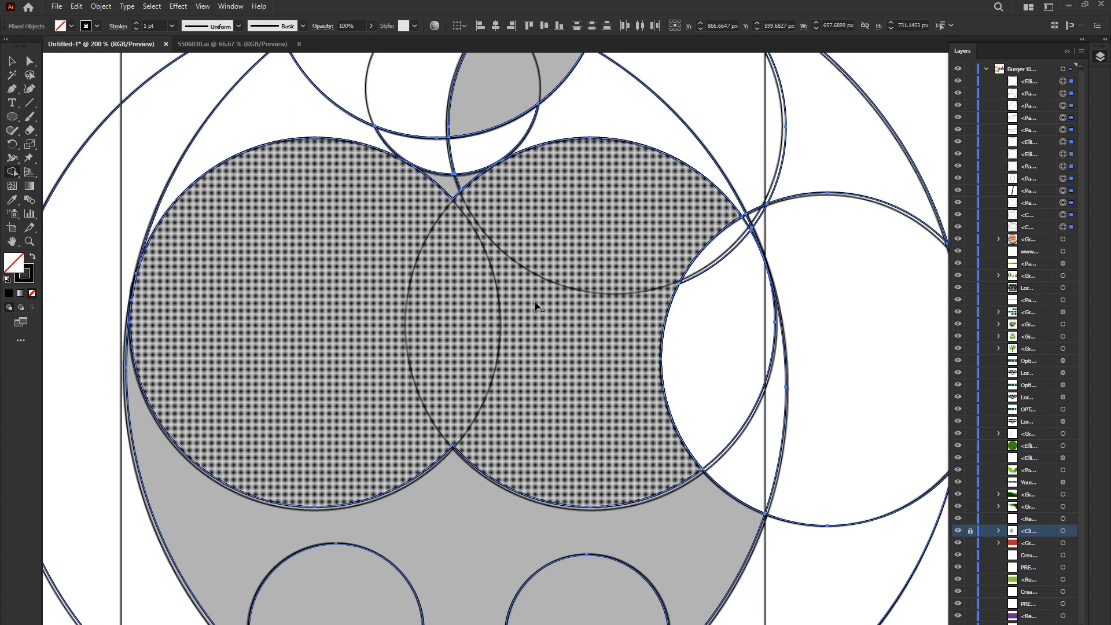
- Merge the lower body and the two small base circles with the upper lobes into one apple body
scroll(556, 379, down, 5)
mouse_move(211, 286)
mouse_down()
mouse_move(198, 376)
mouse_move(337, 469)
mouse_move(312, 537)
mouse_move(511, 488)
mouse_move(548, 536)
mouse_move(572, 545)
mouse_up()
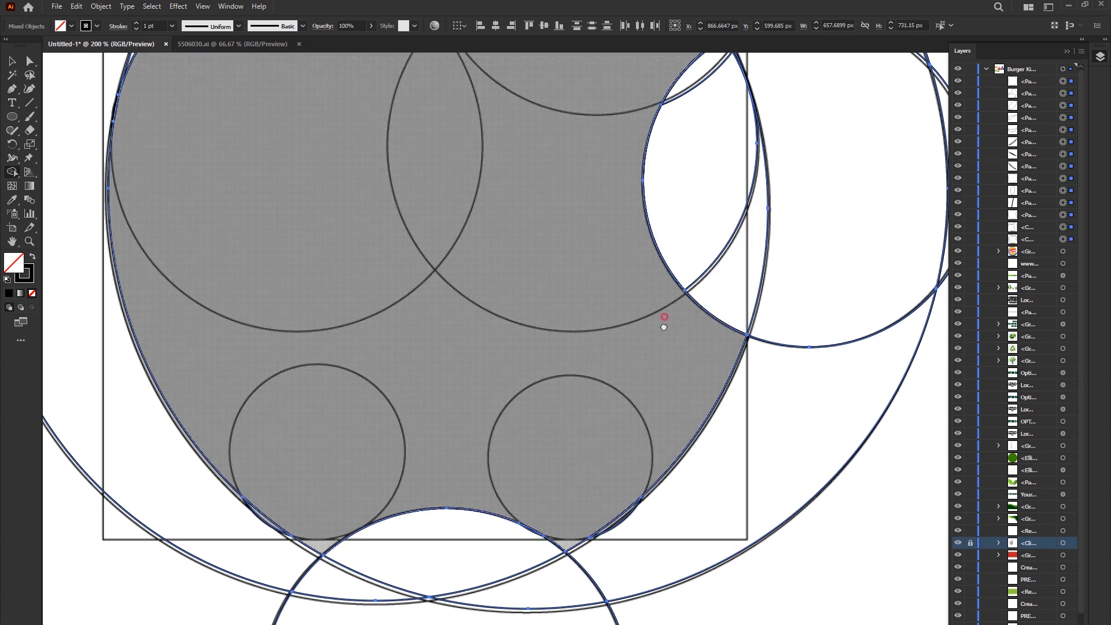
drag(663, 320, 586, 404)
- Remove the surplus segments of the bite circle and the large circles on the apple's right side
mouse_move(631, 147)
mouse_down()
mouse_move(689, 368)
mouse_move(830, 309)
mouse_move(903, 248)
mouse_up()
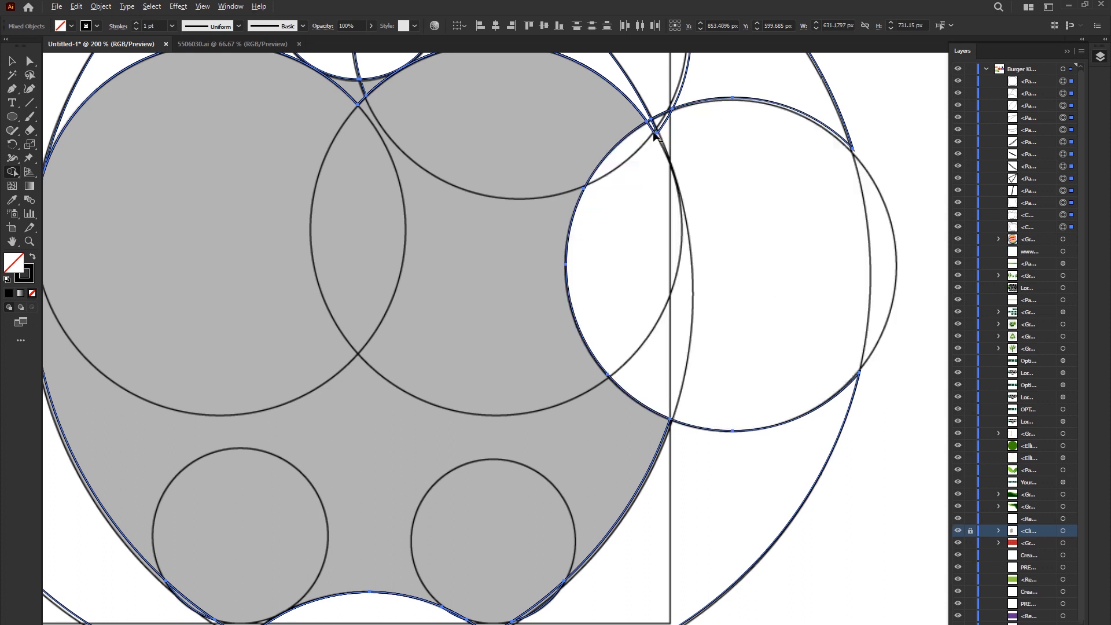
scroll(697, 223, up, 5)
drag(479, 185, 727, 96)
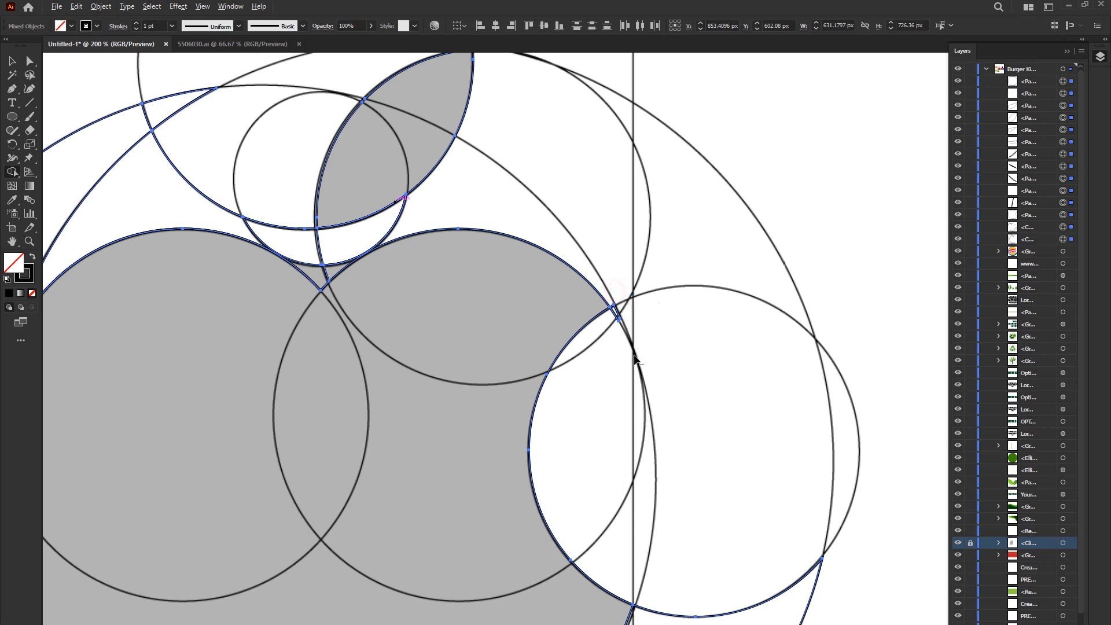
scroll(620, 302, up, 3)
scroll(656, 279, down, 5)
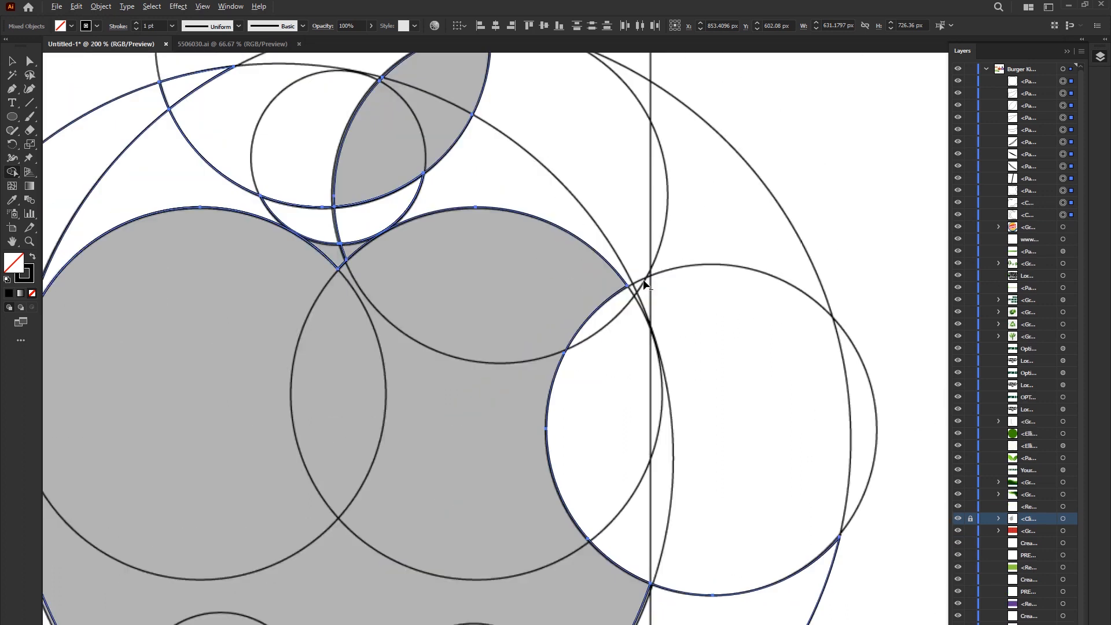
- Remove the surplus circle segments on the apple's left side and below its base
drag(346, 226, 132, 180)
drag(471, 545, 480, 602)
alt+click(602, 550)
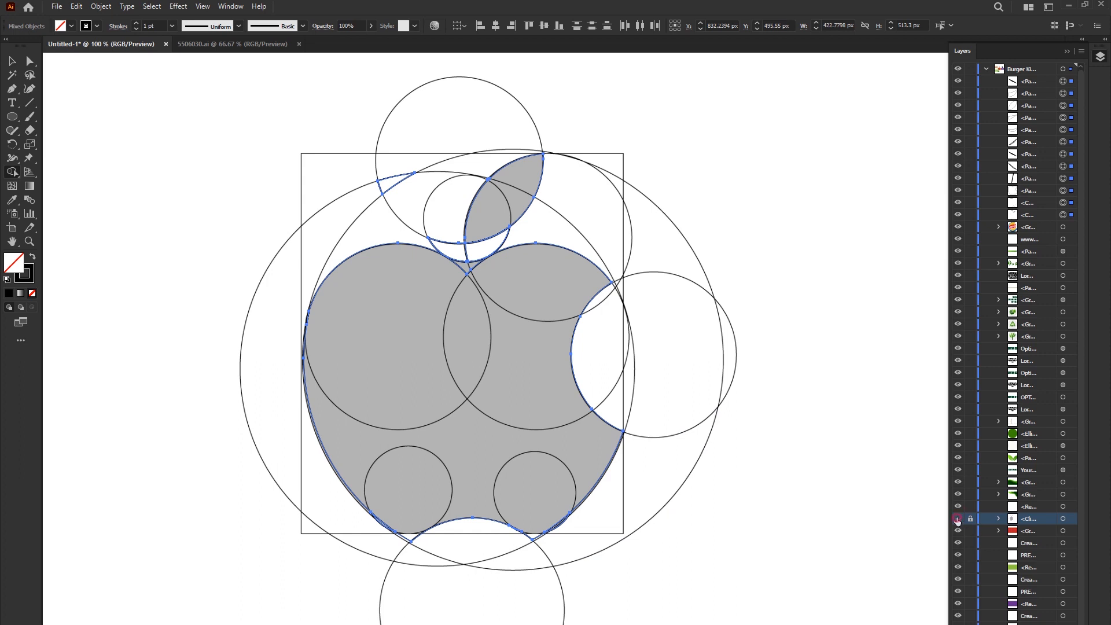
- Hide the template and clean up the small leftover slivers along the apple's base with Shape Builder
click(957, 518)
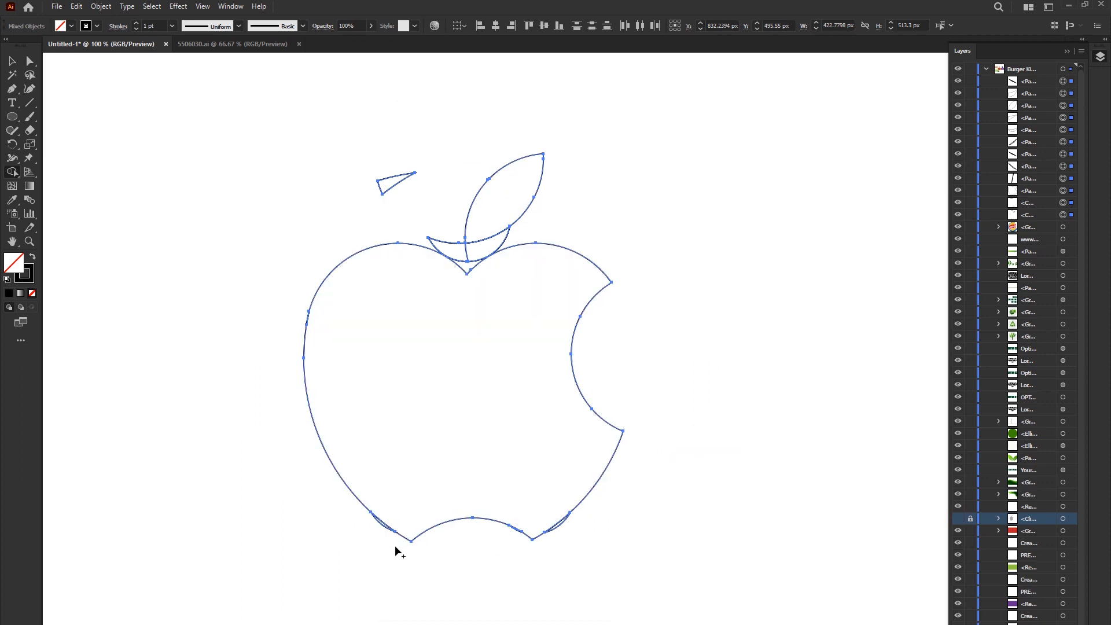
scroll(395, 547, up, 4)
alt+click(355, 465)
scroll(490, 514, down, 4)
scroll(631, 510, up, 4)
alt+click(631, 468)
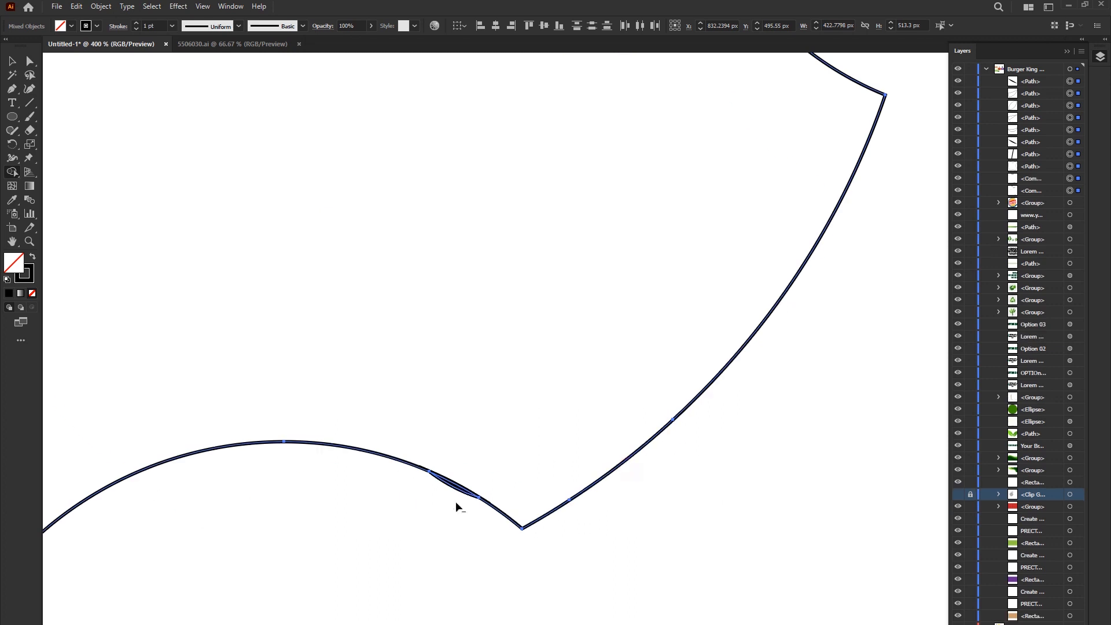
scroll(456, 507, down, 3)
scroll(486, 300, up, 6)
- Nudge the crescent beneath the leaf slightly down onto the apple's notch and select it together with the body
key(v)
click(485, 359)
drag(485, 359, 474, 429)
key(ctrl+z)
click(472, 423)
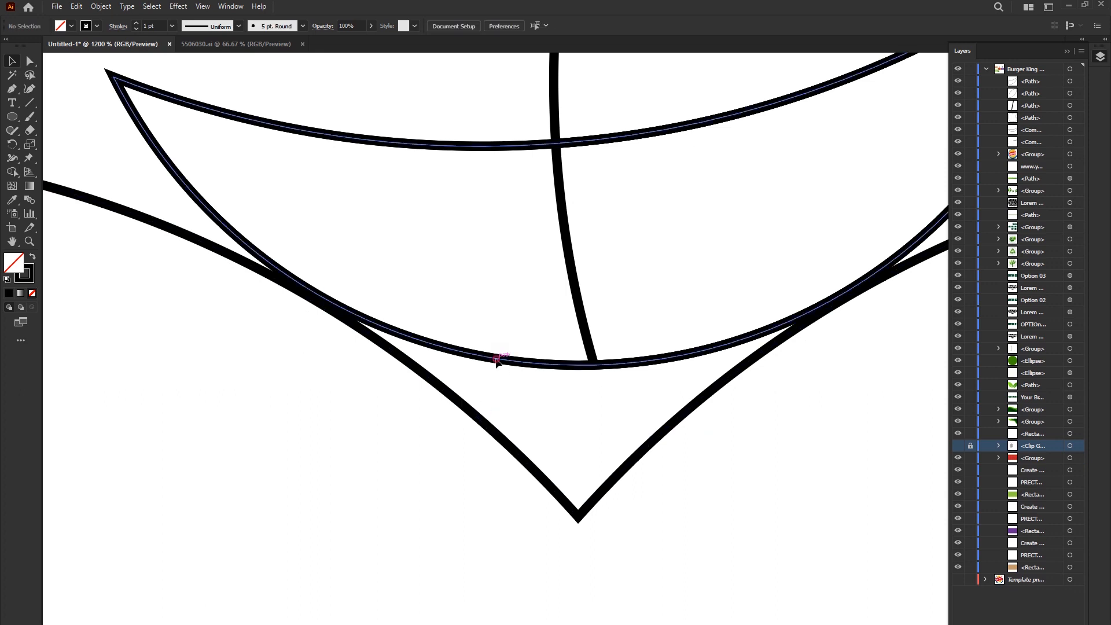
click(496, 360)
scroll(509, 378, down, 2)
scroll(515, 376, up, 3)
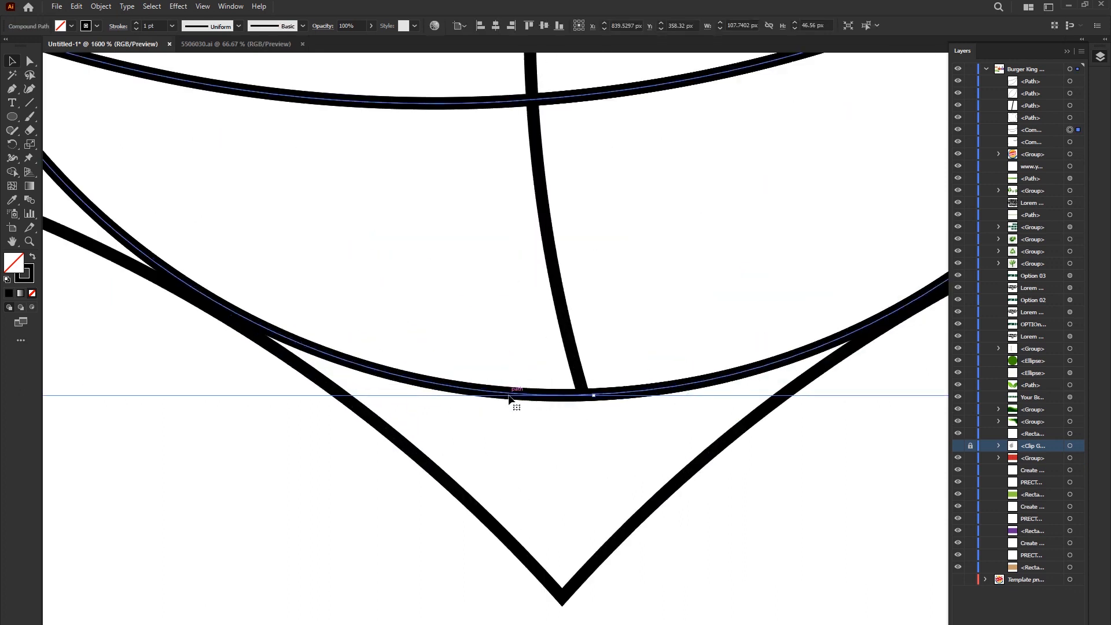
drag(508, 396, 510, 407)
scroll(510, 407, down, 3)
shift+click(476, 421)
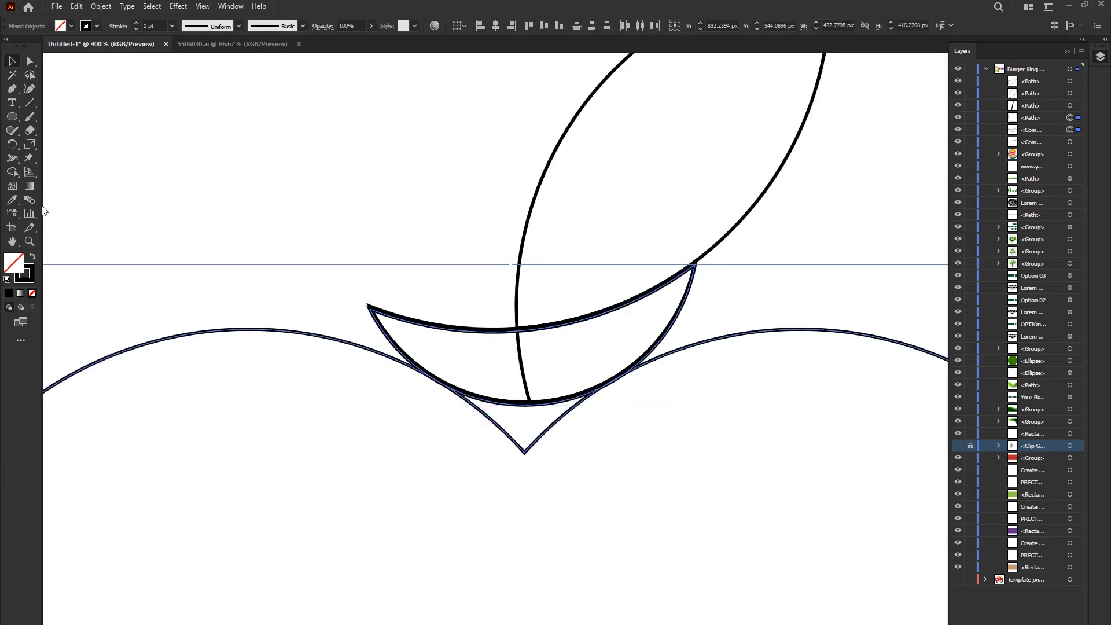
- Merge the pointed gap under the crescent with the apple body using Shape Builder to round the top notch
click(13, 173)
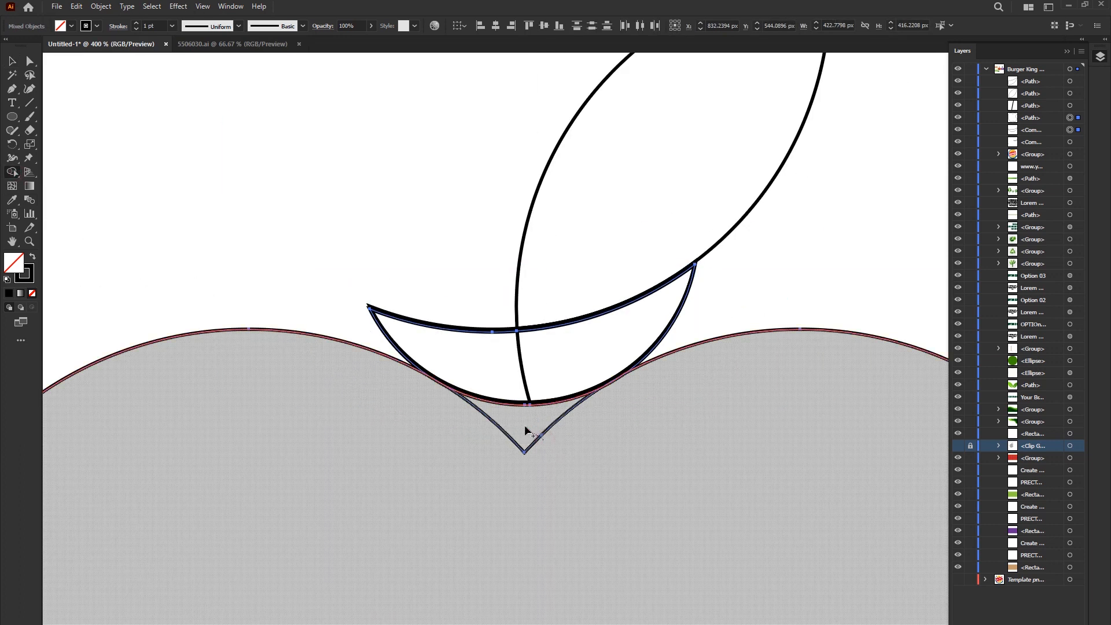
click(548, 435)
mouse_move(457, 370)
mouse_down()
mouse_move(400, 250)
mouse_move(407, 271)
mouse_up()
key(alt+v)
key(Escape)
key(v)
- Delete the leftover crescent pieces and the thin sliver at the top notch, keeping the body and leaf
click(678, 315)
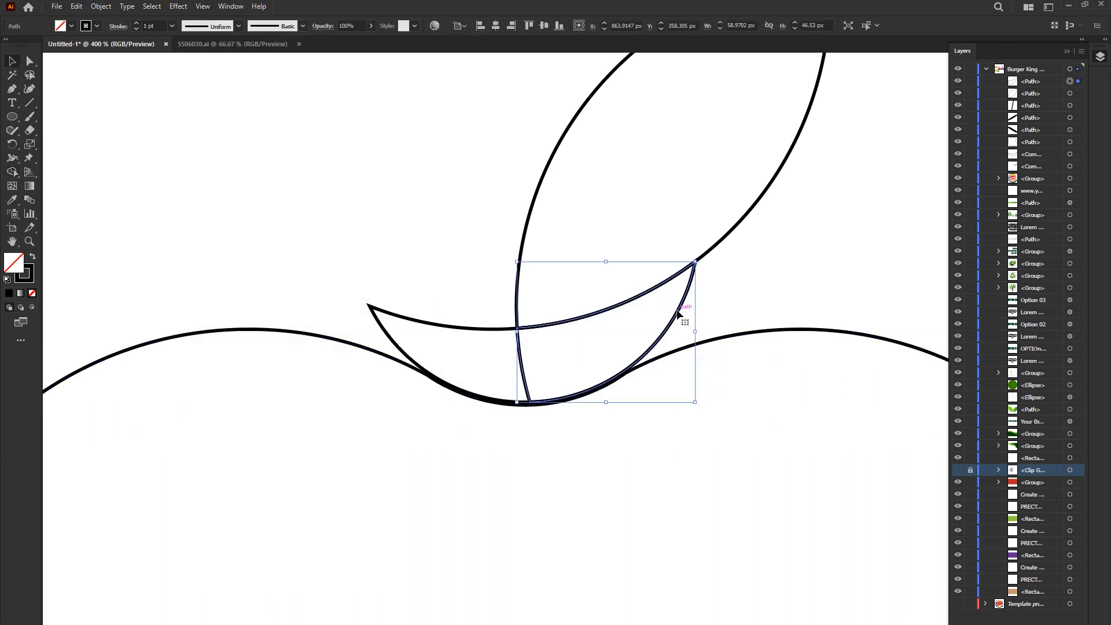
key(Delete)
click(678, 315)
key(Delete)
scroll(643, 406, up, 3)
click(553, 330)
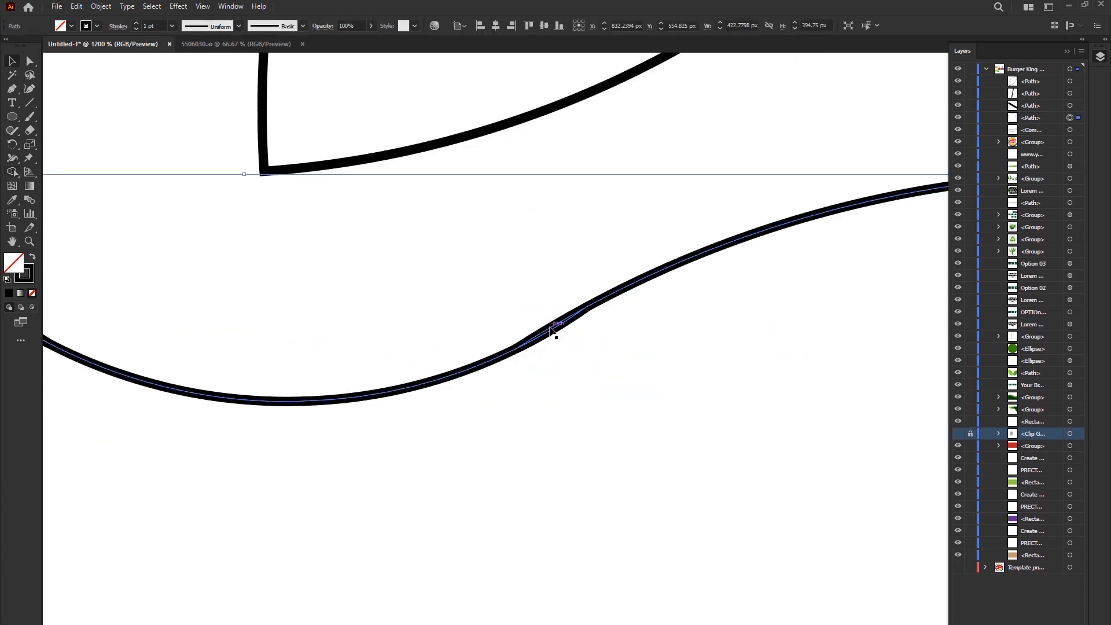
key(Delete)
key(ctrl+0)
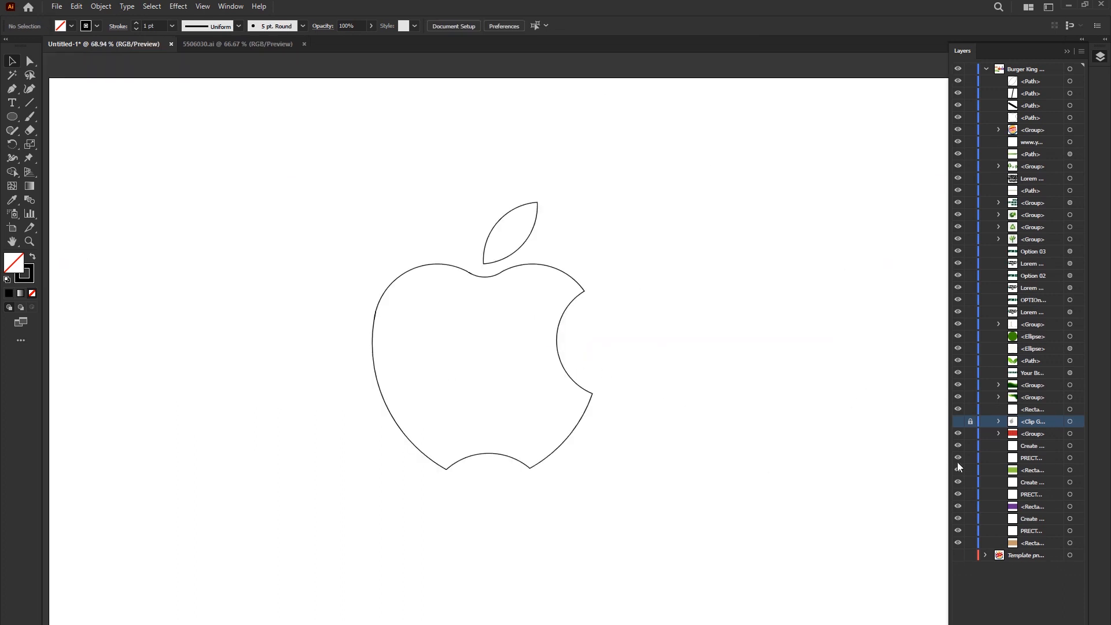
- Compare the apple outline with the construction template by toggling the template's visibility
click(957, 421)
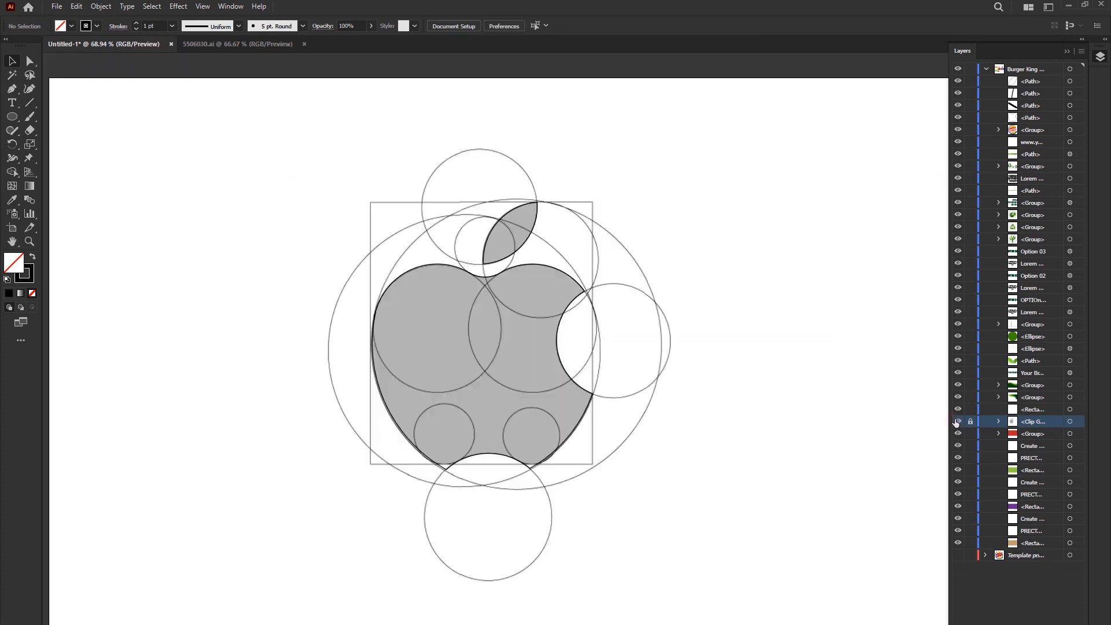
click(956, 422)
click(958, 422)
click(958, 422)
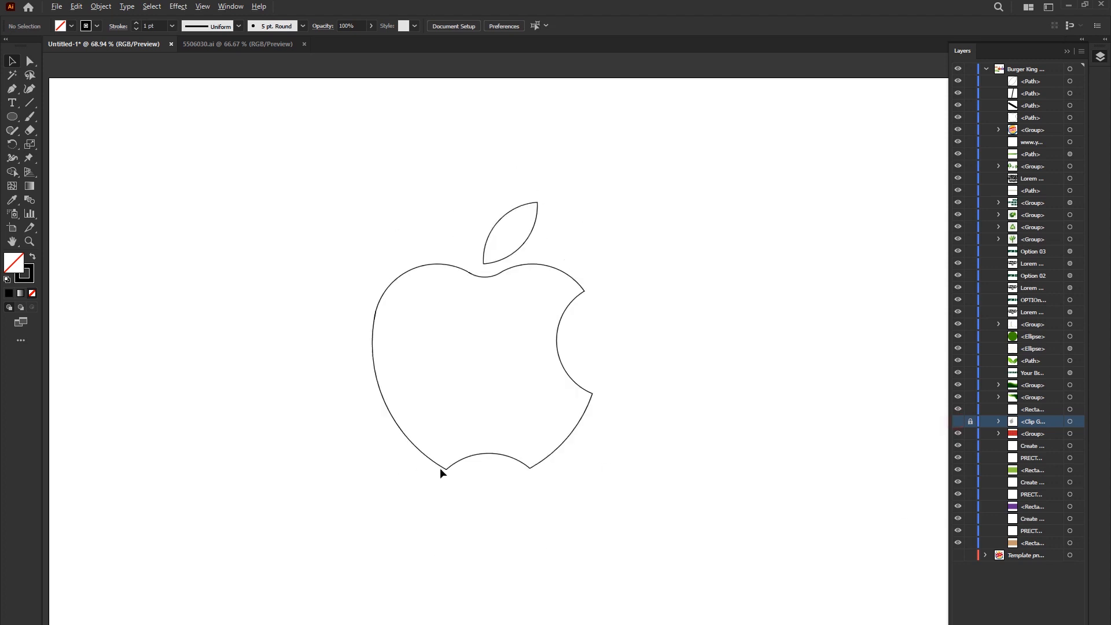
- Round the two pointed corners at the apple's base using Direct Selection
scroll(446, 470, up, 5)
drag(681, 499, 273, 454)
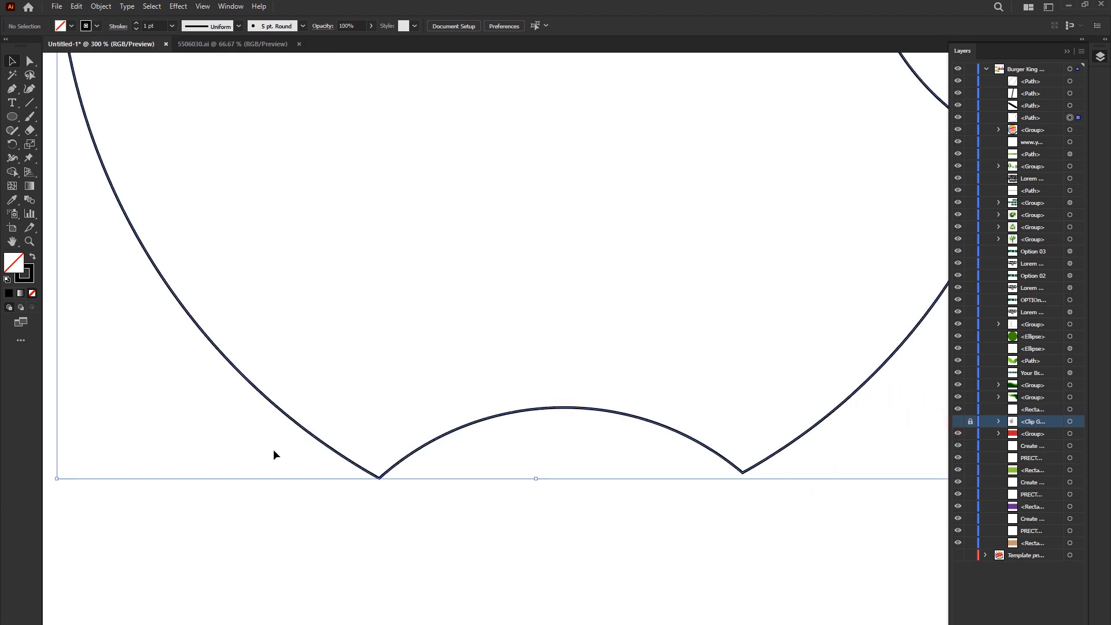
key(a)
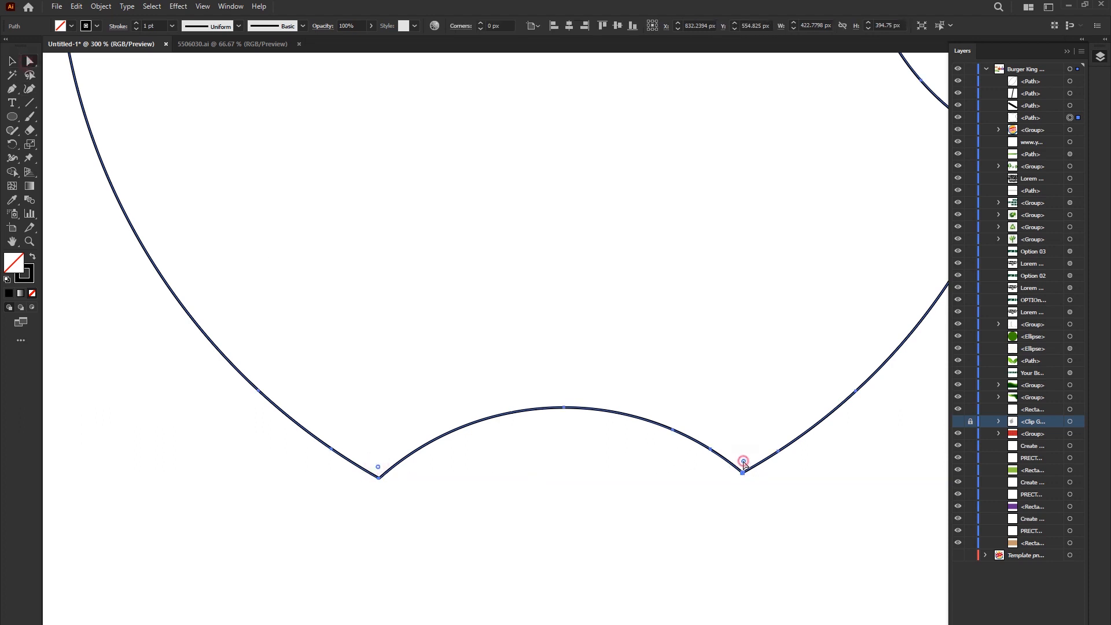
drag(744, 461, 759, 357)
- Delete the stray leftover paths around the apple outline, leaving only the body and leaf
key(v)
key(ctrl+0)
drag(583, 299, 803, 299)
key(ctrl+z)
click(449, 265)
shift+click(486, 247)
key(Delete)
- Swap the fill and stroke of the apple body and leaf to make them solid black without an outline
drag(227, 231, 683, 463)
key(Delete)
key(f)
key(f)
key(f)
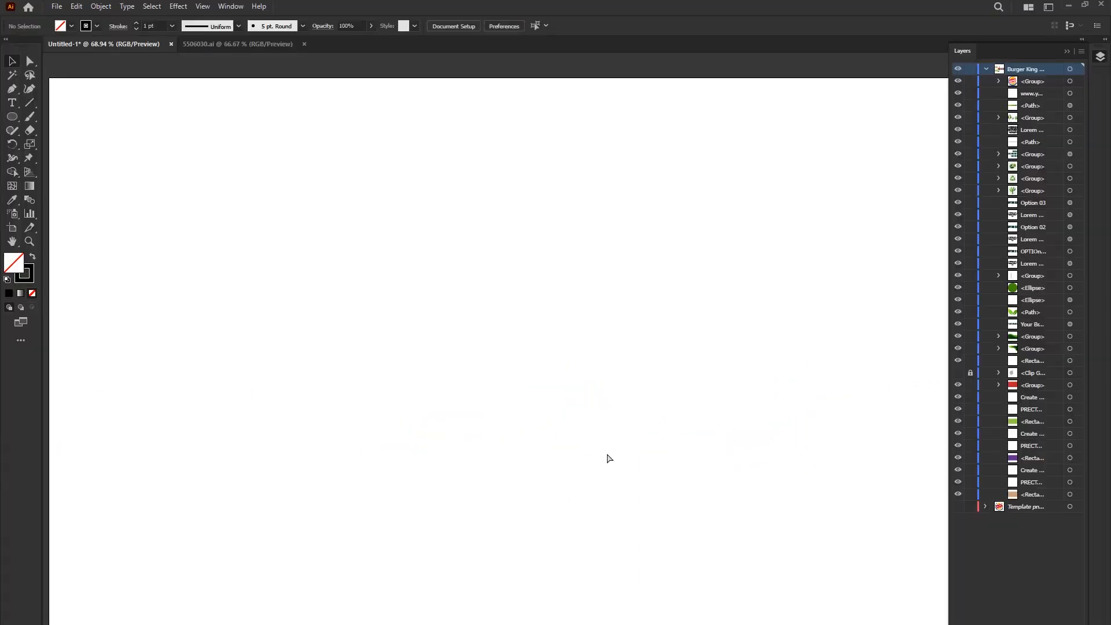
key(ctrl+z)
click(33, 257)
click(272, 265)
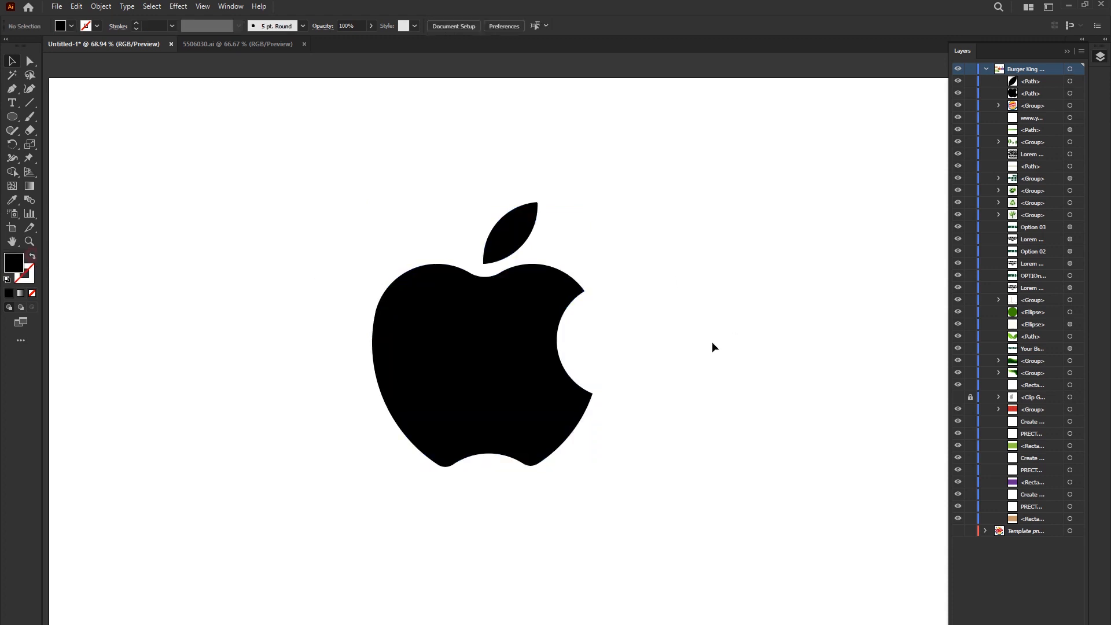
key(ctrl+0)
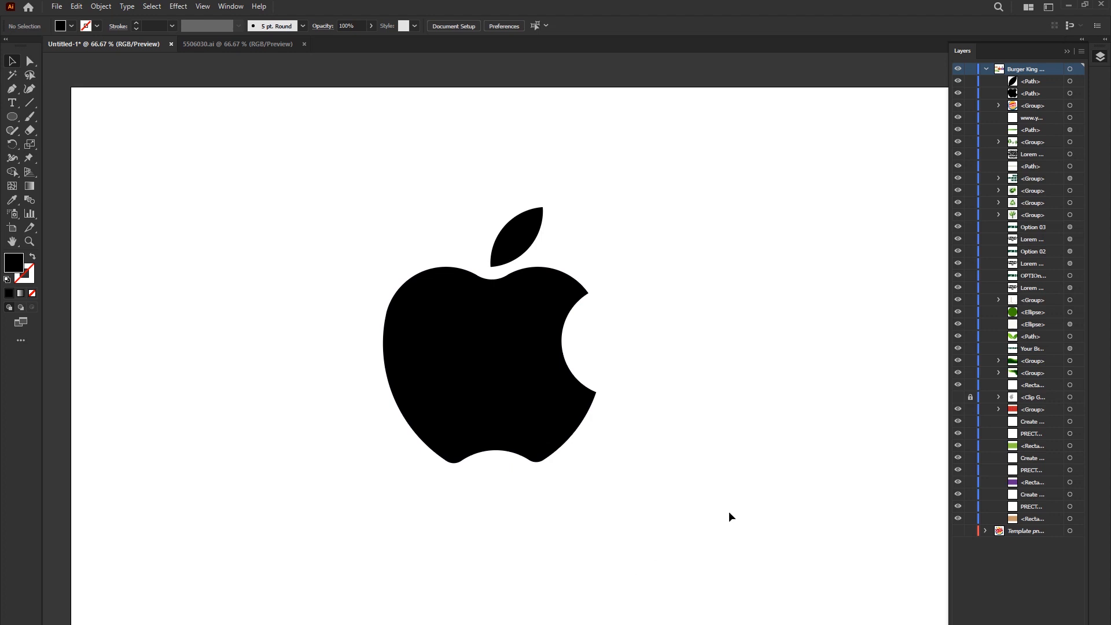
- Show the unlocked construction template, move it beside the black logo and delete it
click(958, 397)
drag(390, 245, 143, 243)
drag(423, 132, 287, 308)
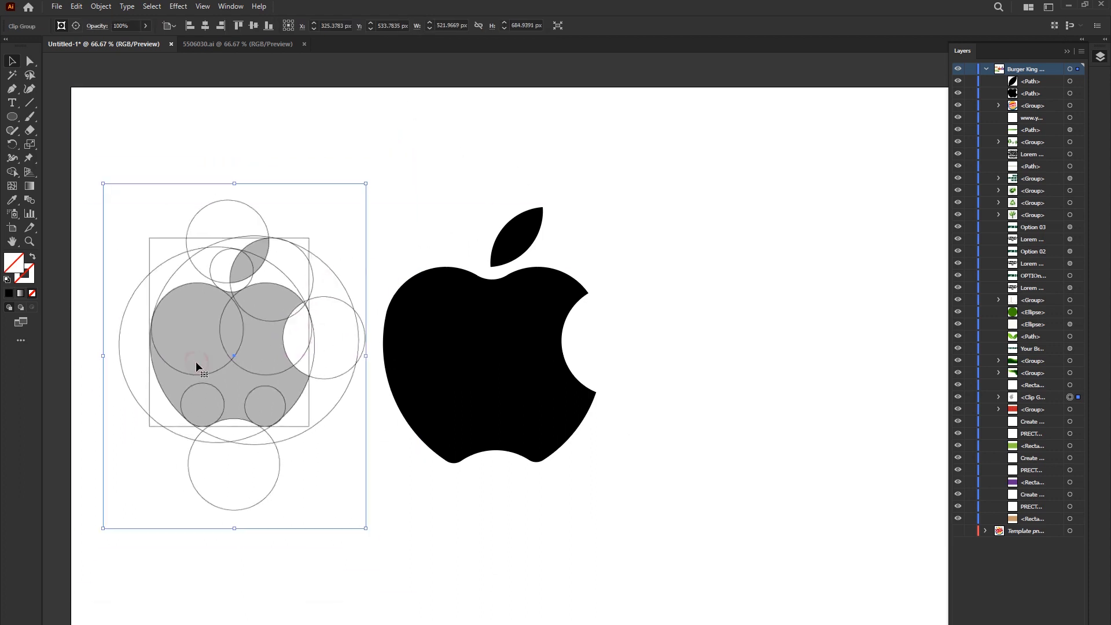
key(Delete)
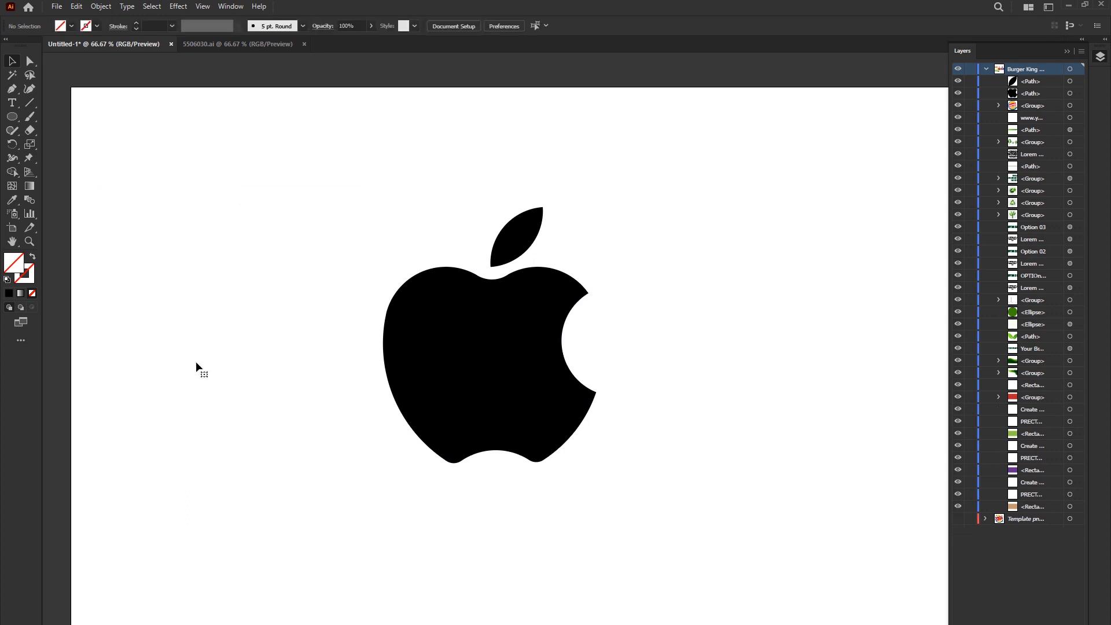
- Smooth the apple's top notch by deleting the extra anchor point on its right slope with the Curvature tool
click(454, 336)
scroll(538, 254, up, 5)
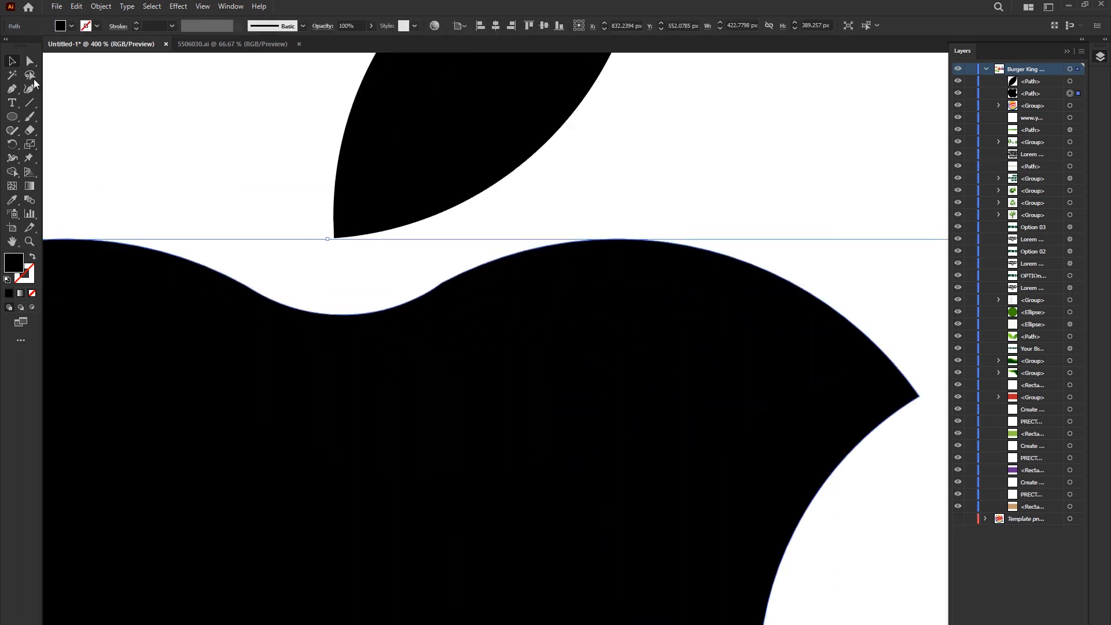
click(34, 93)
scroll(377, 285, up, 3)
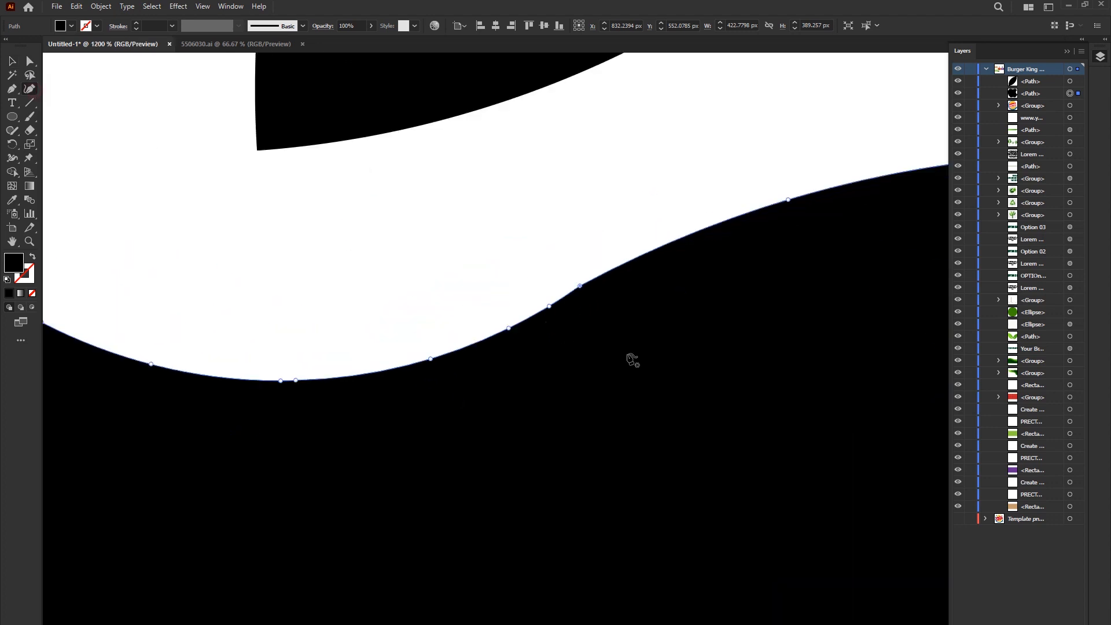
click(579, 286)
key(Delete)
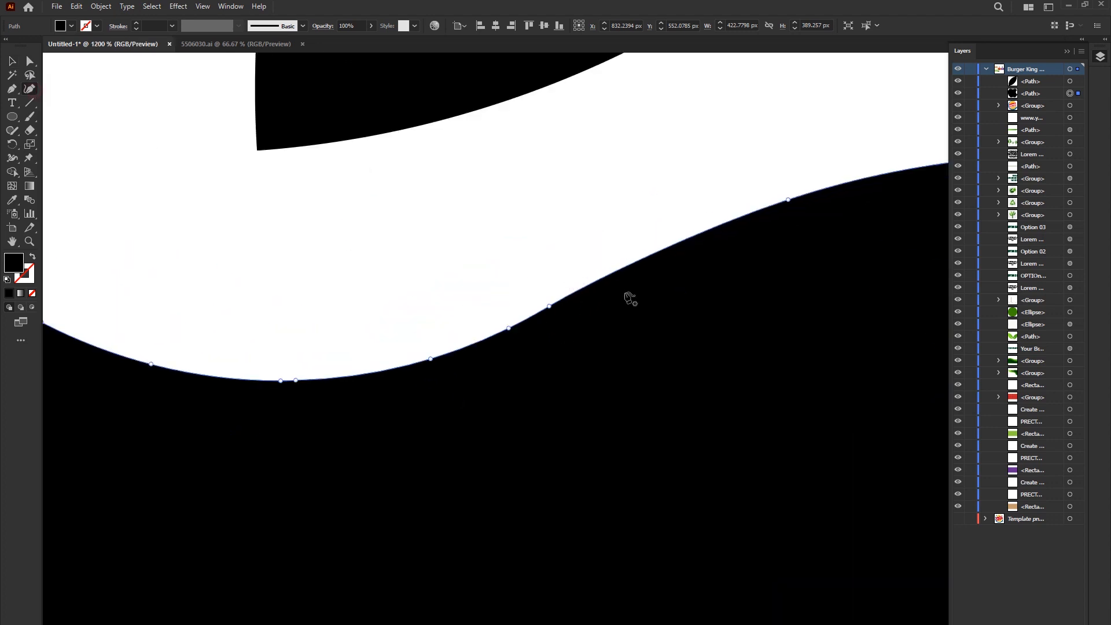
scroll(634, 272, down, 3)
key(v)
click(314, 124)
scroll(352, 227, down, 5)
click(701, 302)
drag(478, 340, 563, 365)
click(714, 345)
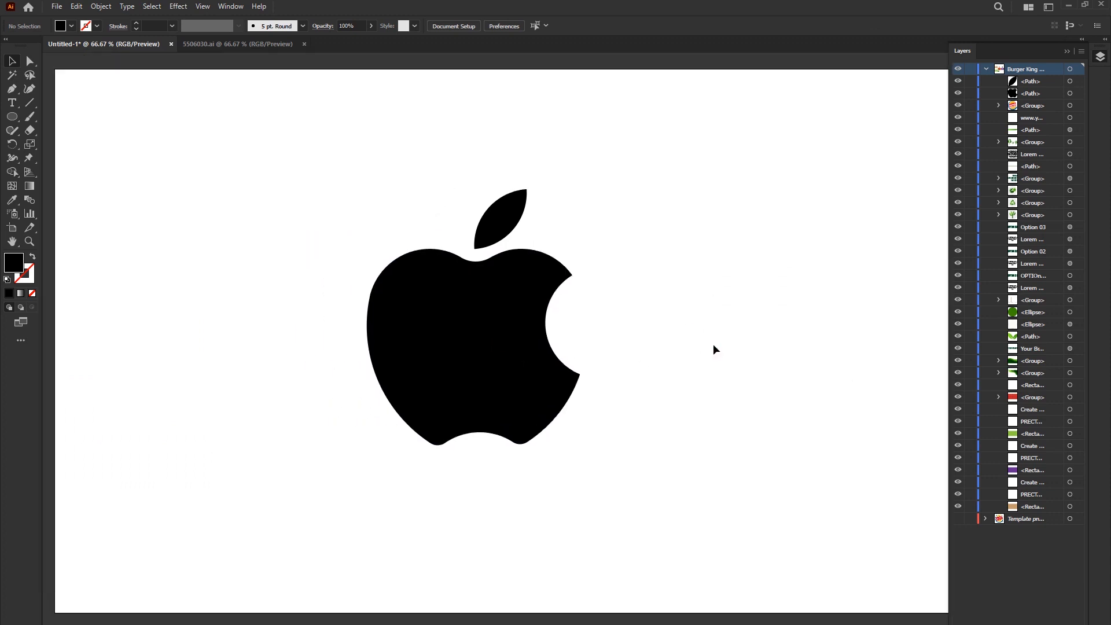